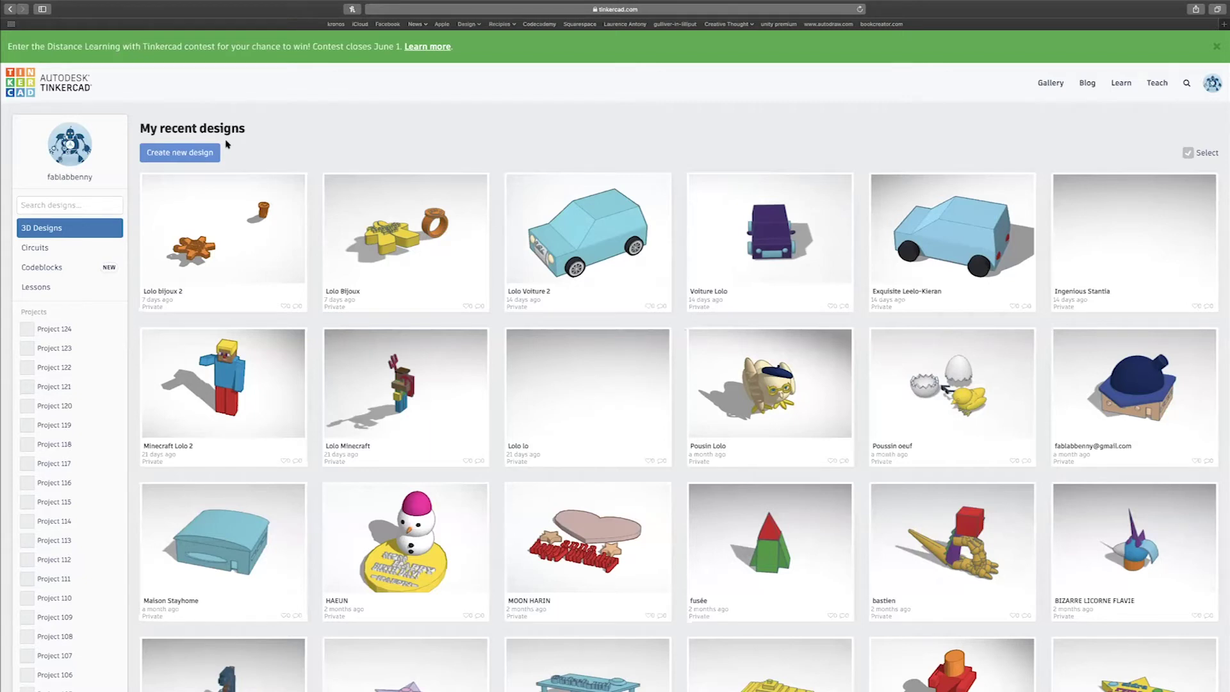
pyautogui.click(791, 12)
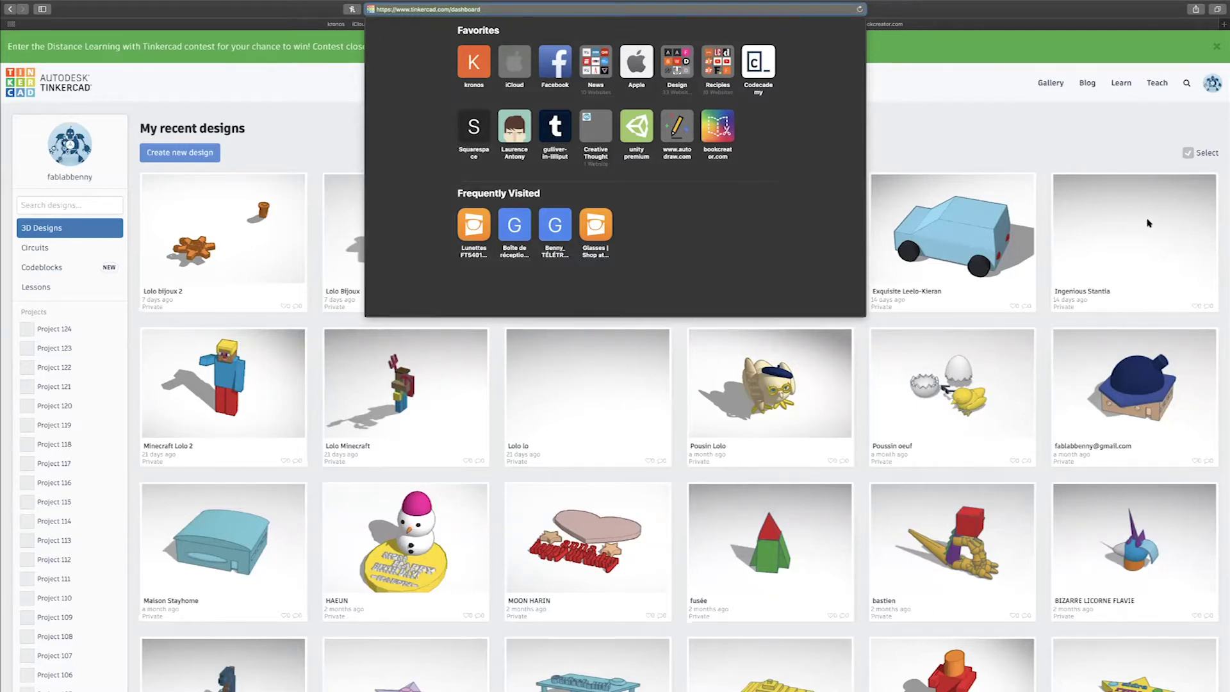
pyautogui.click(989, 164)
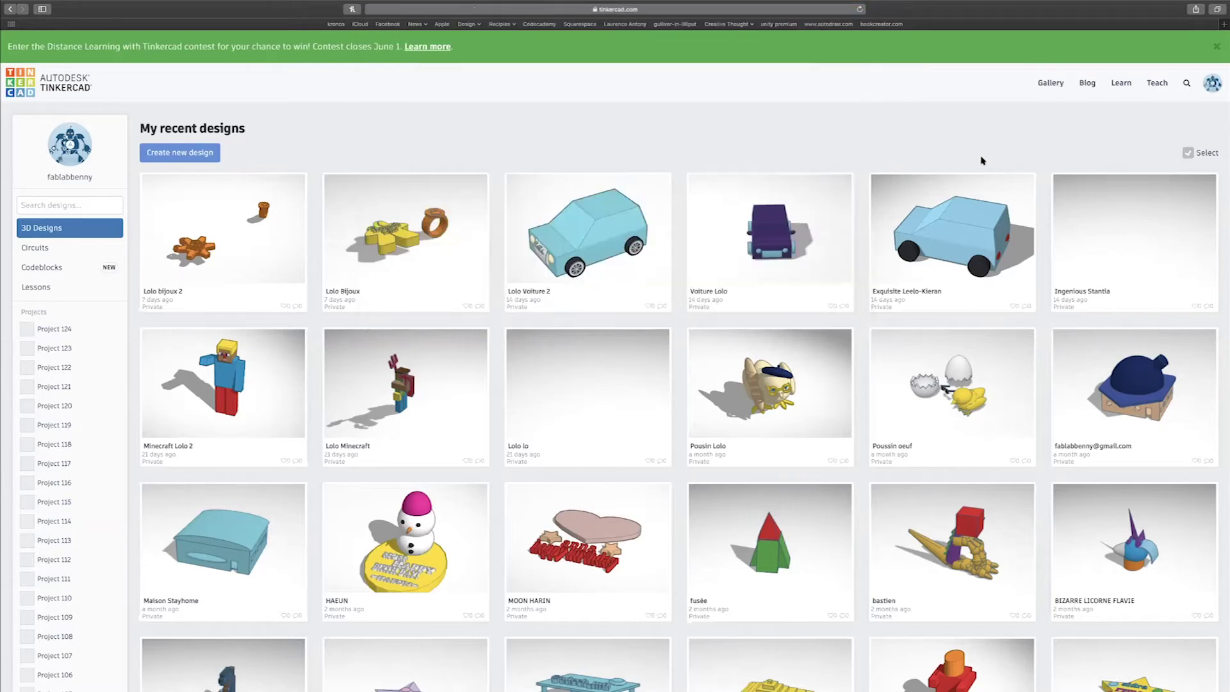
pyautogui.click(742, 9)
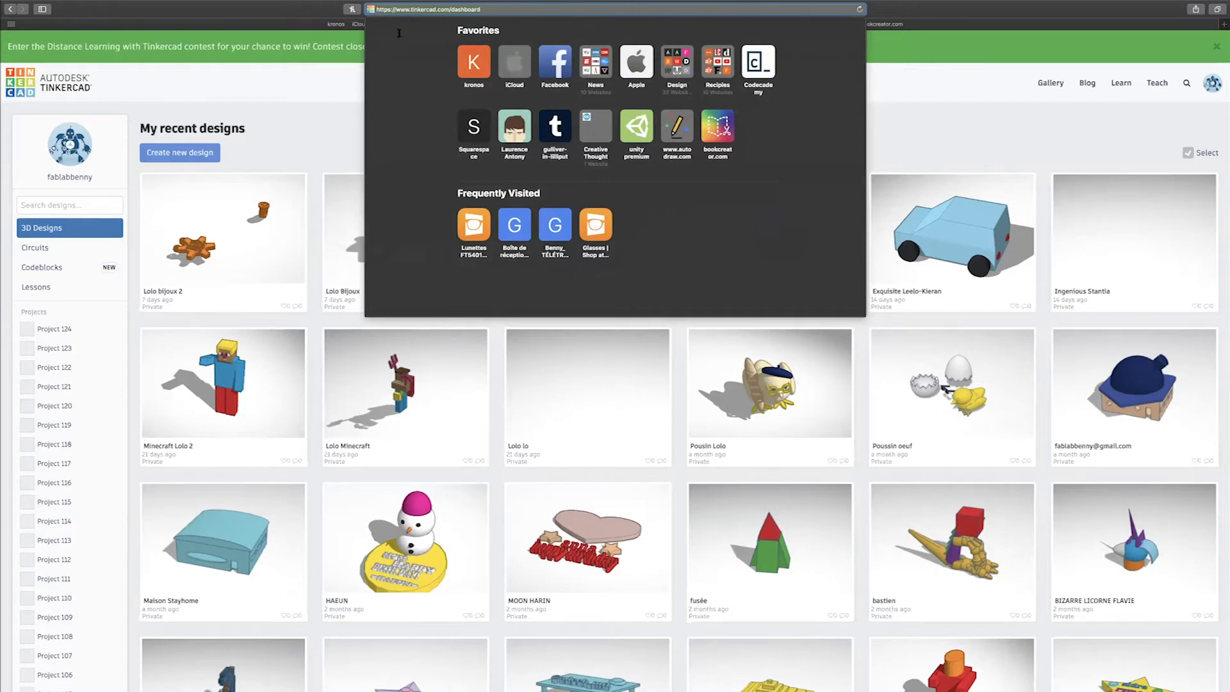
pyautogui.click(325, 139)
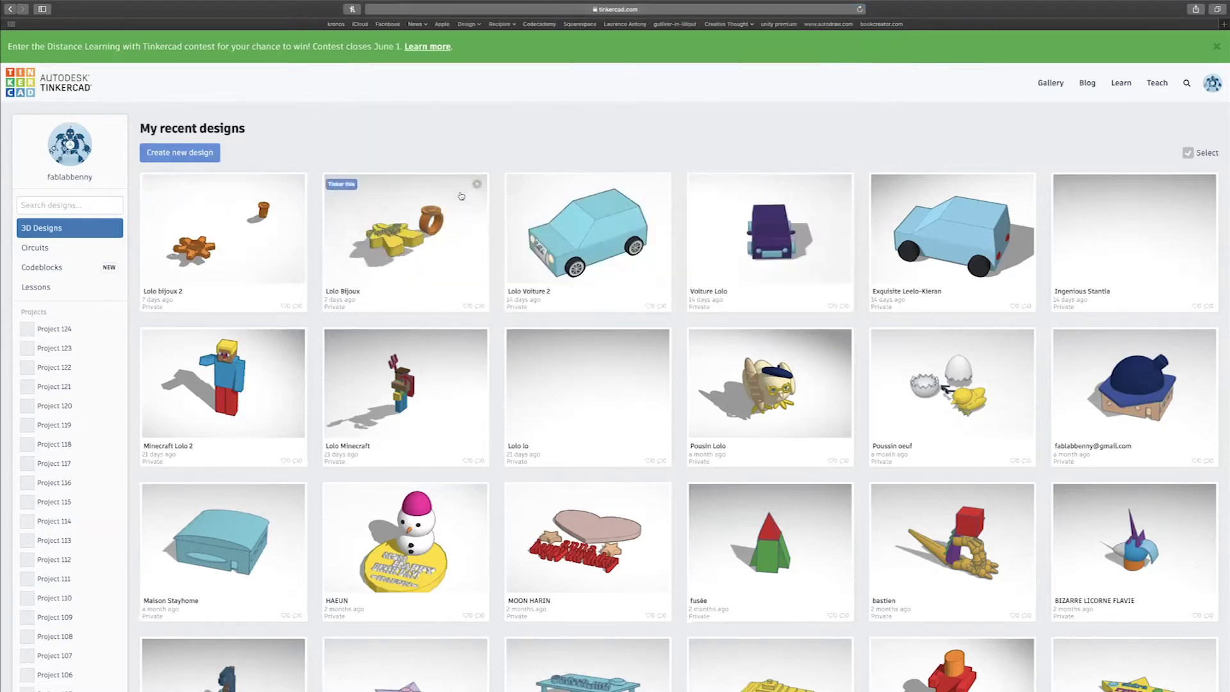
# Create a new 3D design from the dashboard
pyautogui.click(163, 153)
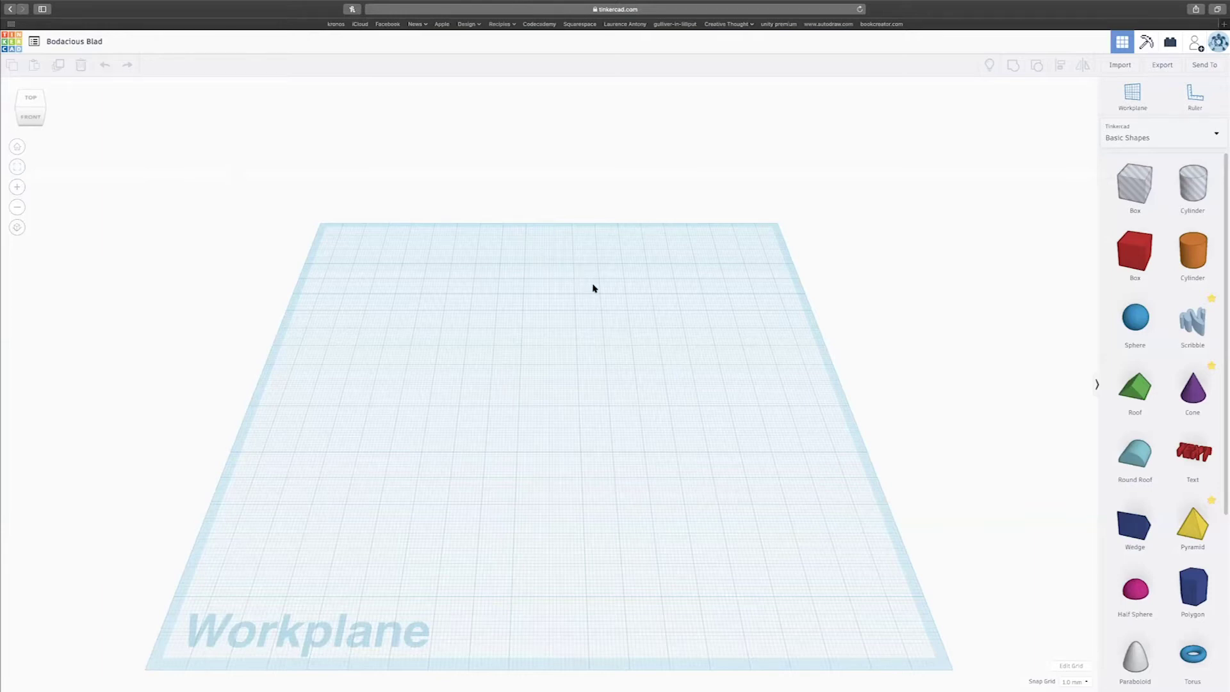
# Examine the empty workplane by zooming in and out, orbiting around it and panning across it
pyautogui.scroll(5, 593, 289)
pyautogui.scroll(-8, 594, 288)
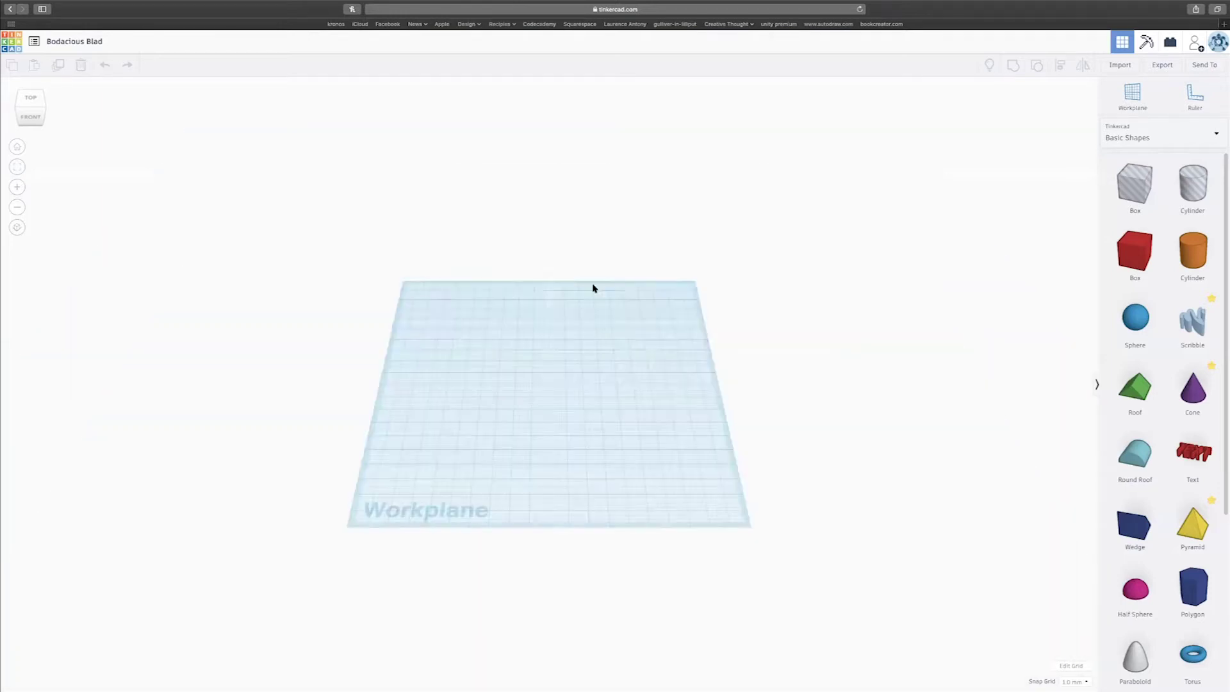
pyautogui.scroll(3, 593, 288)
pyautogui.scroll(6, 593, 288)
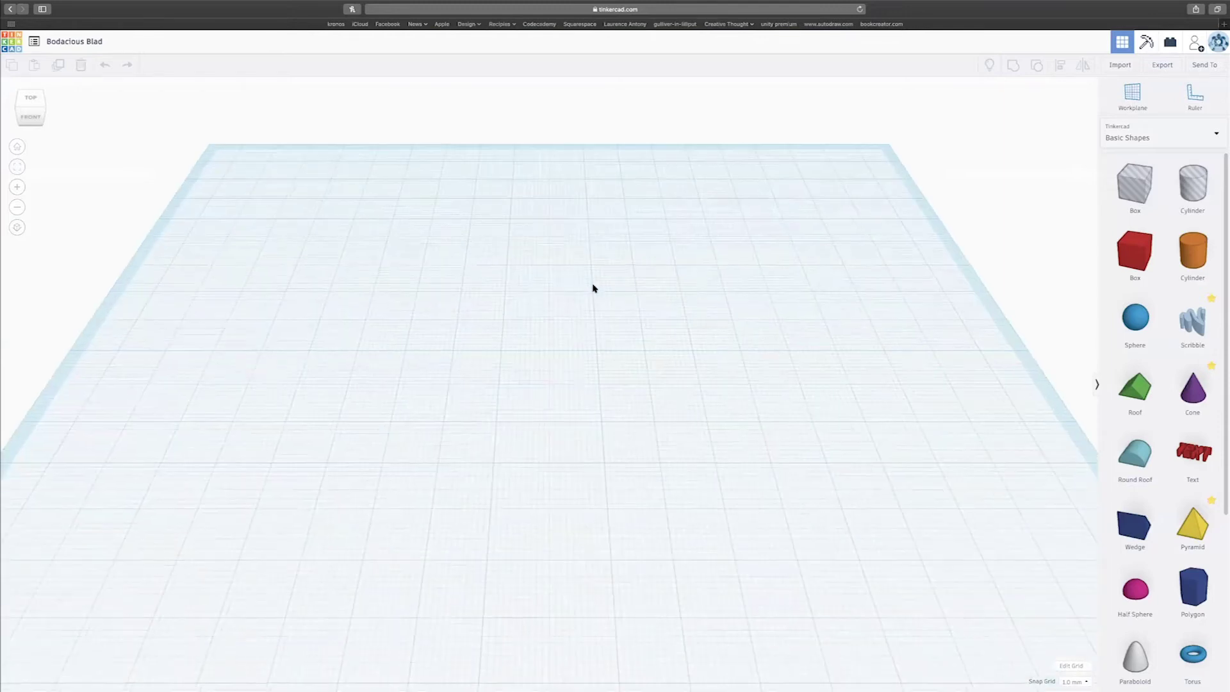
pyautogui.scroll(-2, 594, 288)
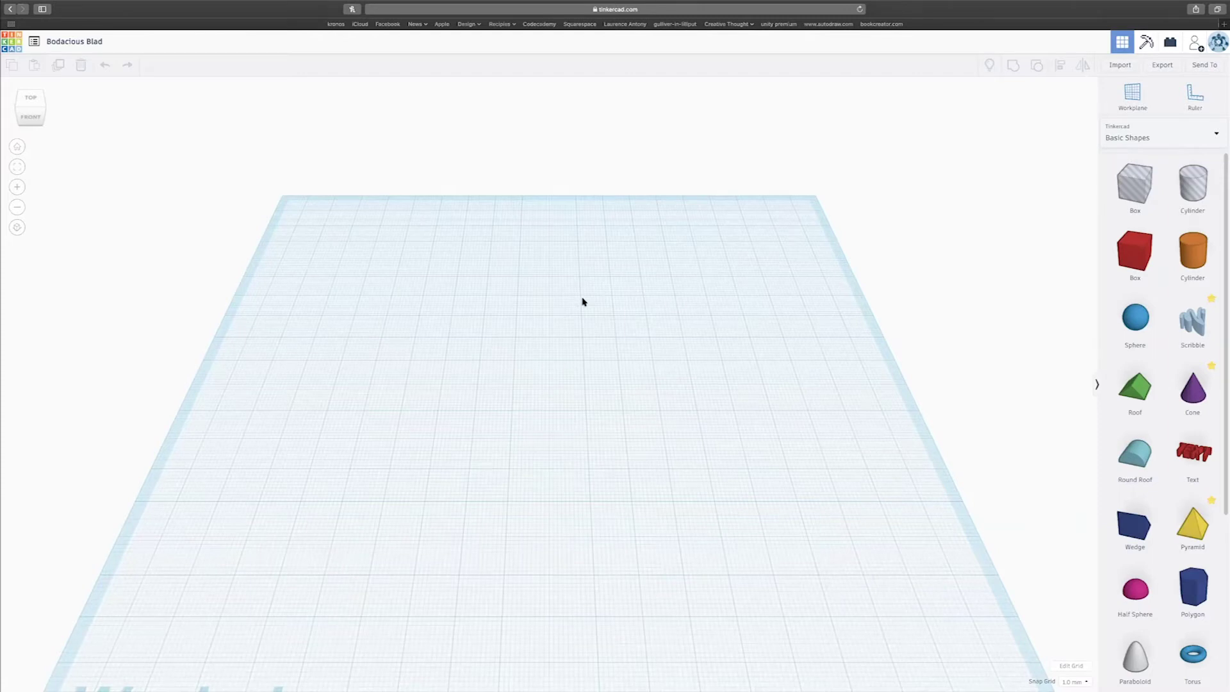
pyautogui.moveTo(686, 310); pyautogui.dragTo(667, 295, button='right')
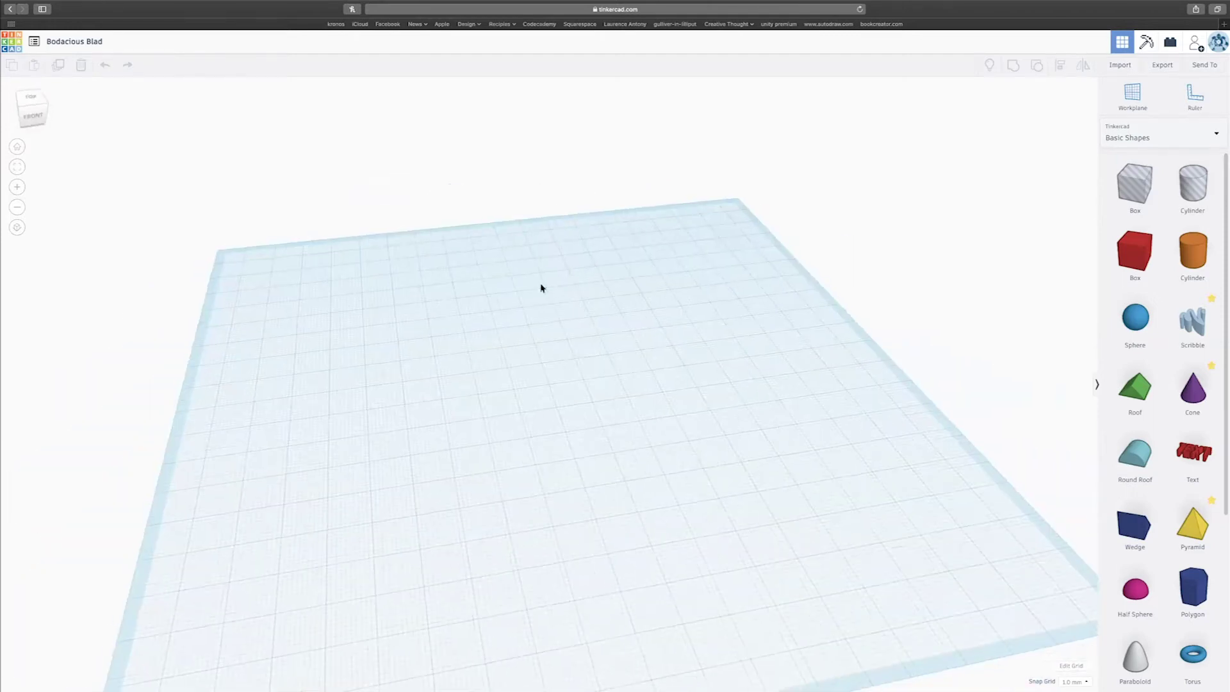
pyautogui.moveTo(744, 296); pyautogui.dragTo(706, 299, button='right')
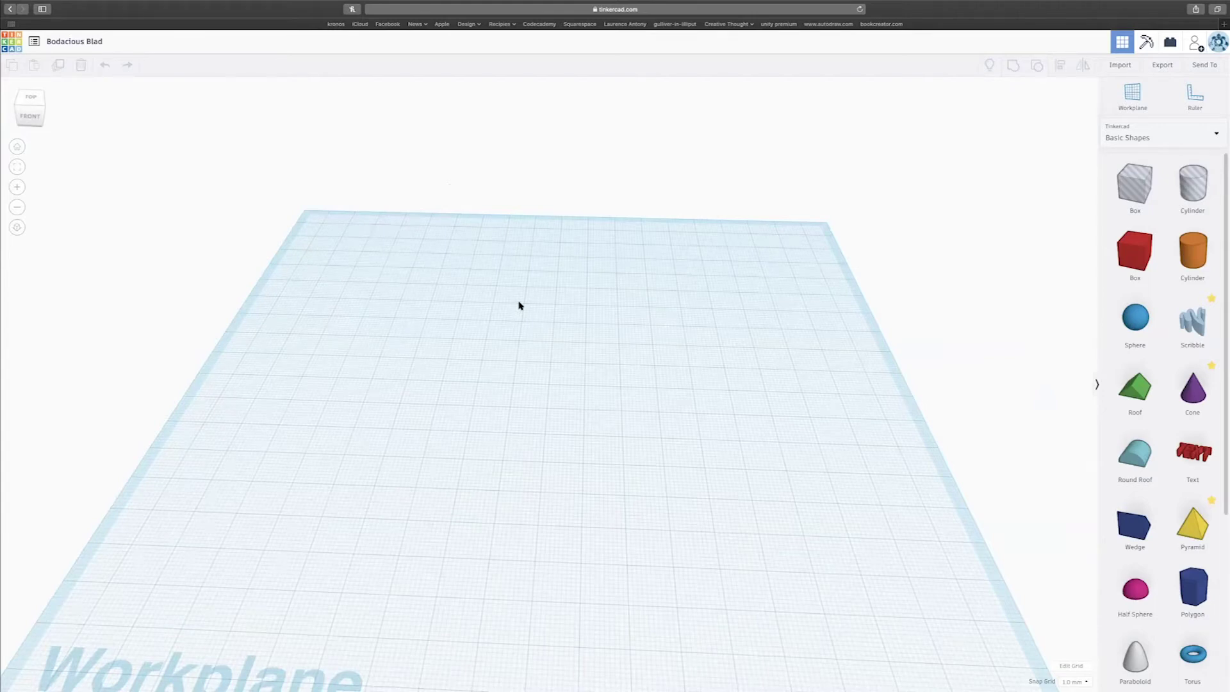
pyautogui.moveTo(519, 305); pyautogui.dragTo(572, 207, button='middle')
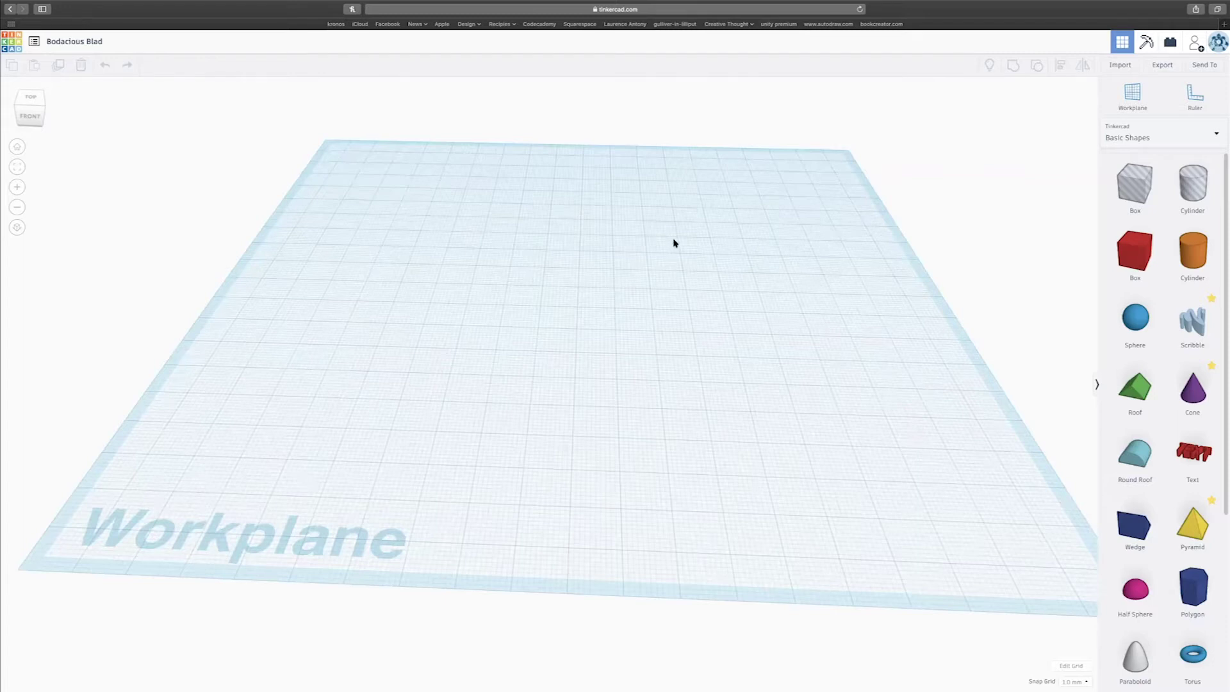
pyautogui.moveTo(631, 244); pyautogui.dragTo(718, 282, button='middle')
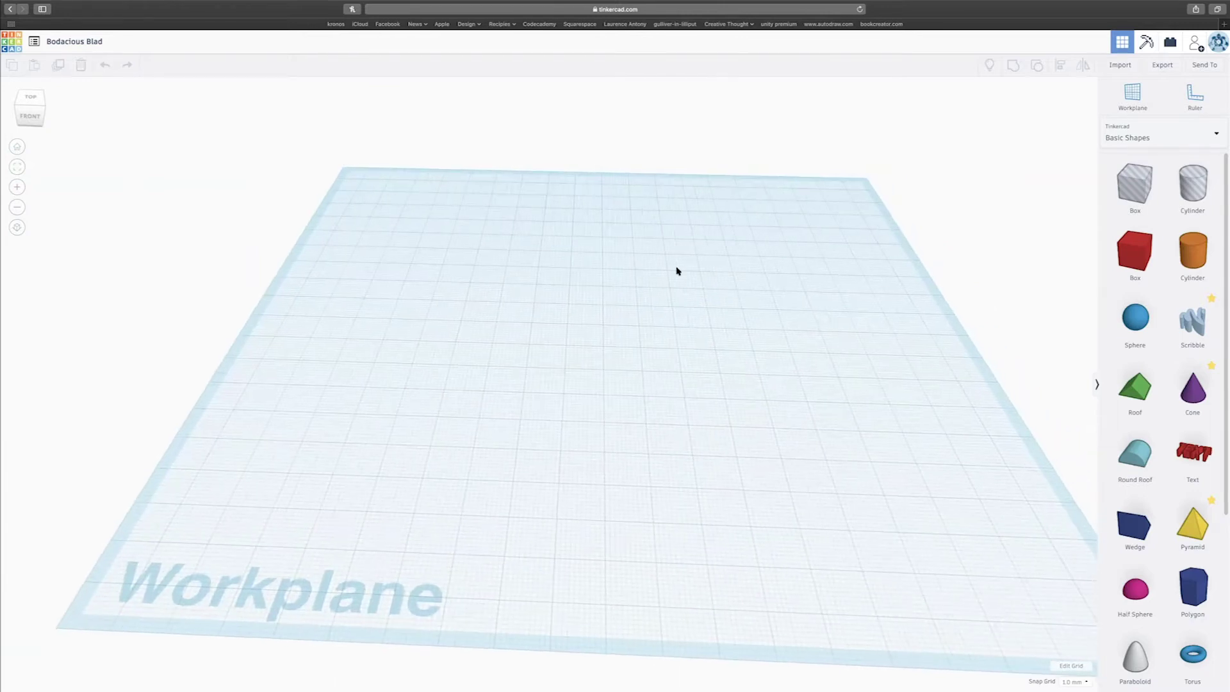
pyautogui.moveTo(868, 269); pyautogui.dragTo(657, 292, button='right')
pyautogui.scroll(5, 655, 291)
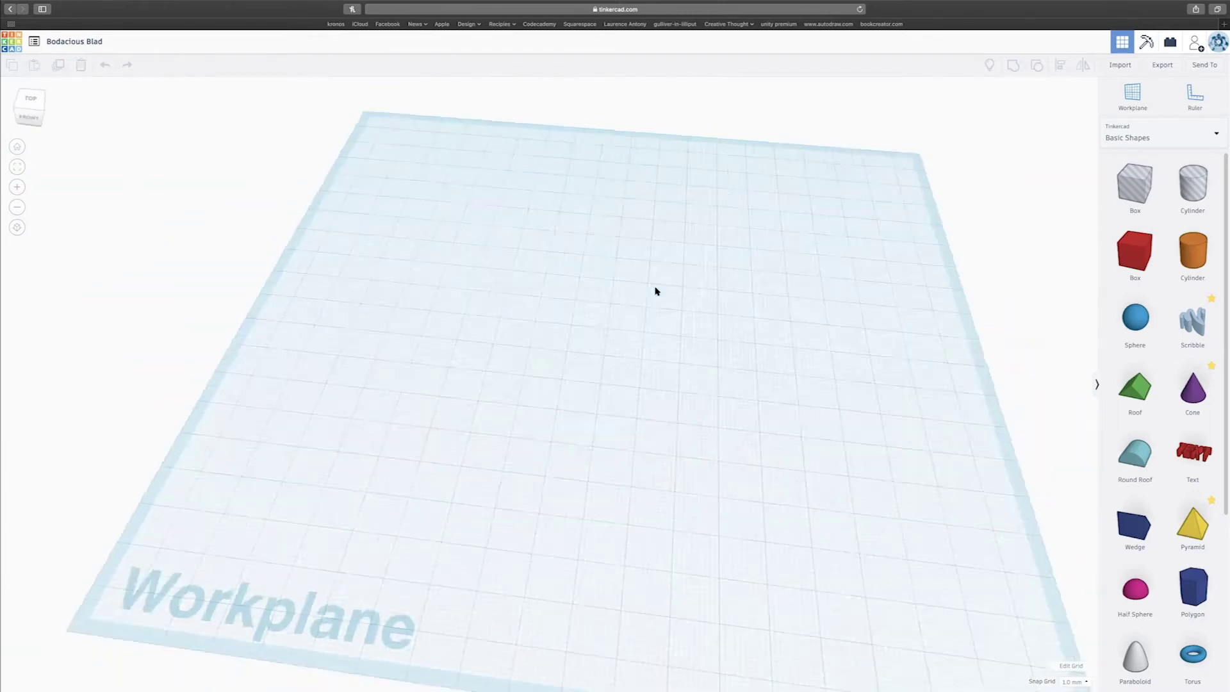
pyautogui.scroll(-5, 655, 292)
pyautogui.scroll(3, 655, 291)
pyautogui.scroll(-5, 655, 292)
pyautogui.moveTo(662, 282)
pyautogui.mouseDown(button='right')
pyautogui.moveTo(546, 275)
pyautogui.moveTo(714, 266)
pyautogui.moveTo(652, 260)
pyautogui.mouseUp(button='right')
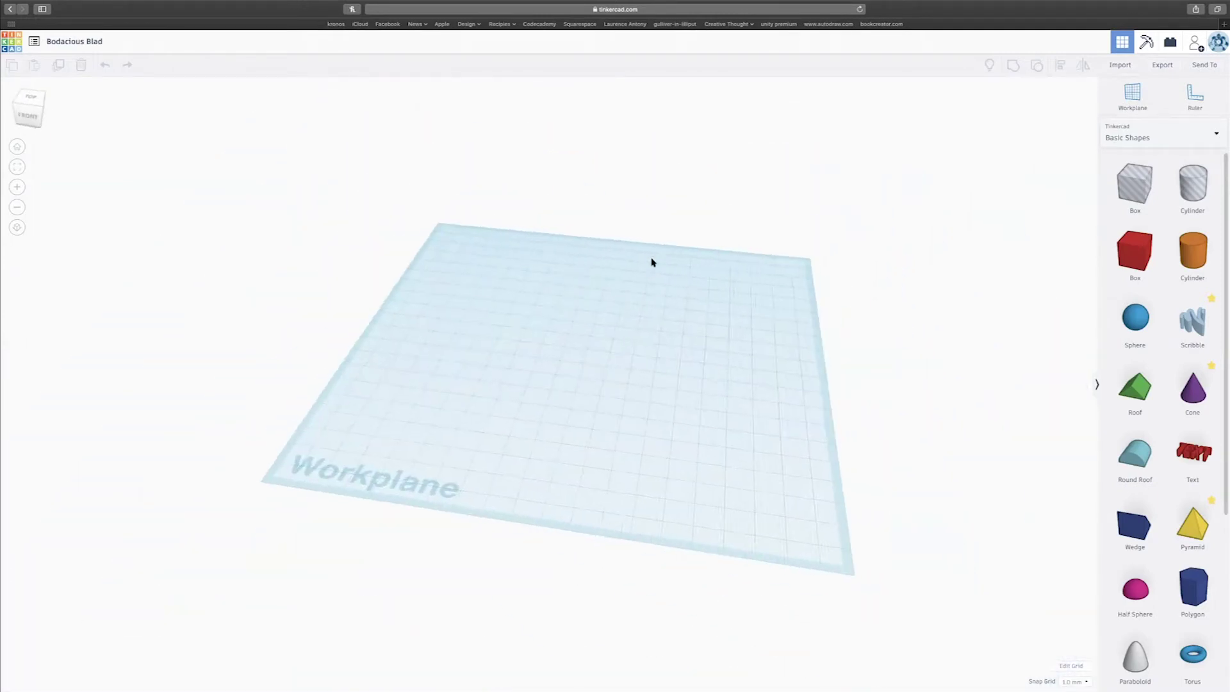
pyautogui.moveTo(499, 278); pyautogui.dragTo(533, 223, button='middle')
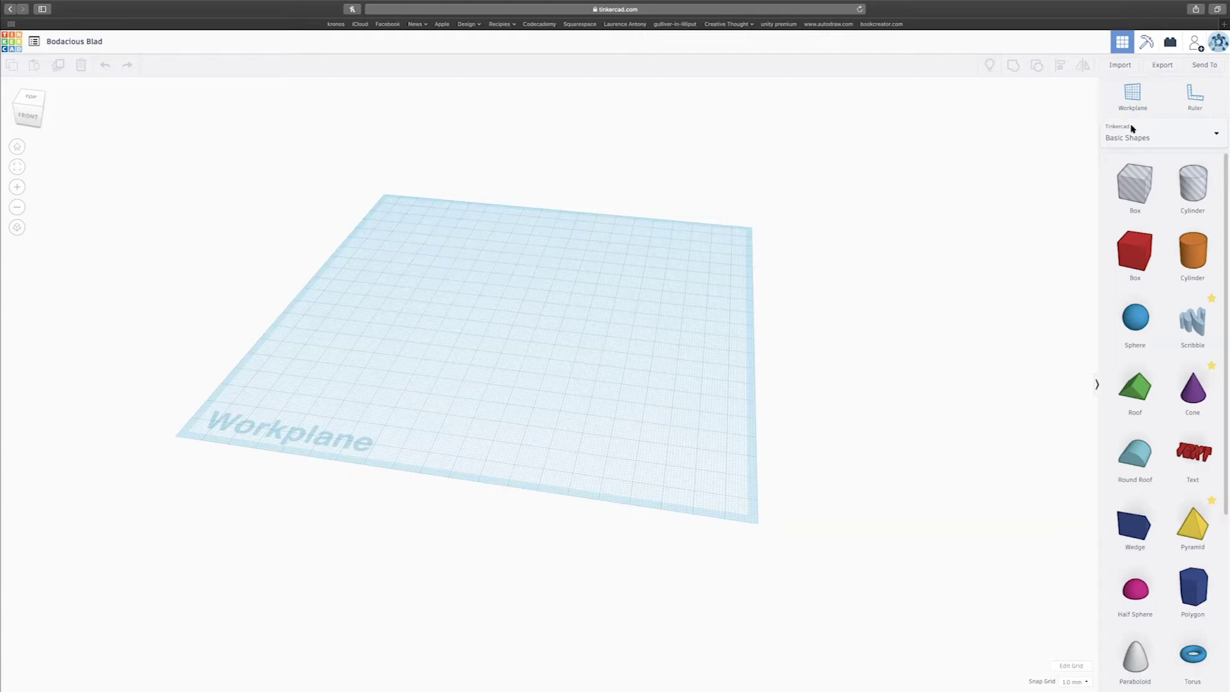
# Place a Text shape from the Text and numbers library on the workplane, and delete it
pyautogui.click(1183, 142)
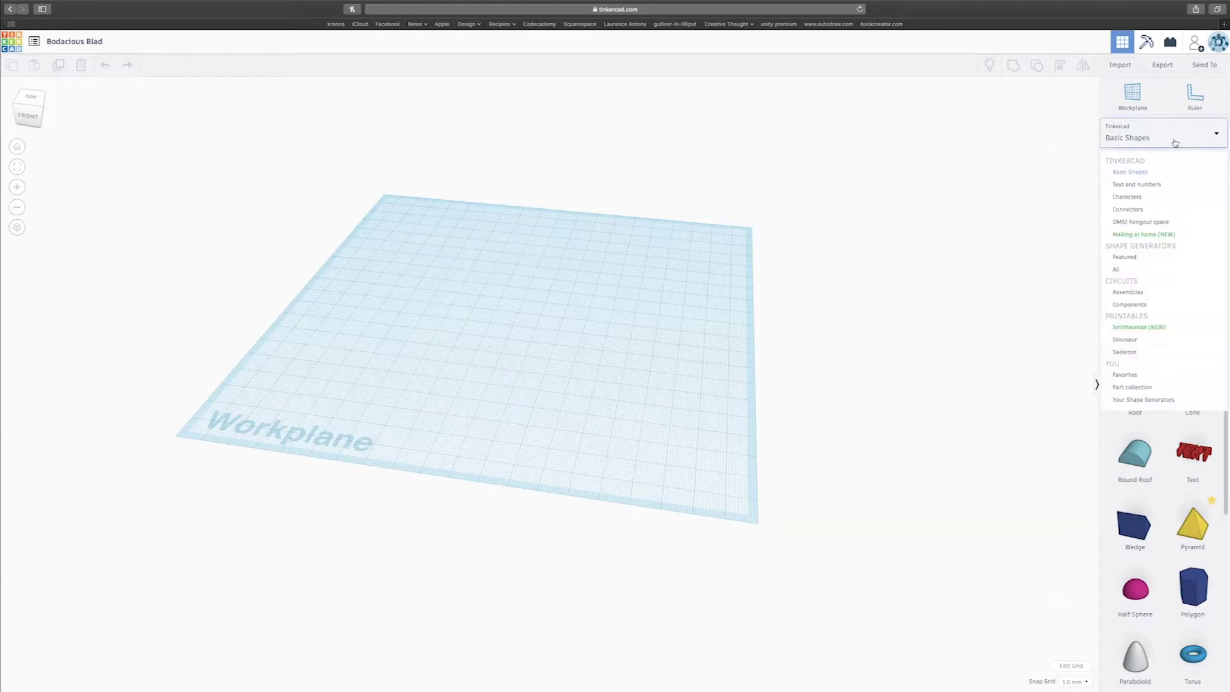
pyautogui.click(1121, 185)
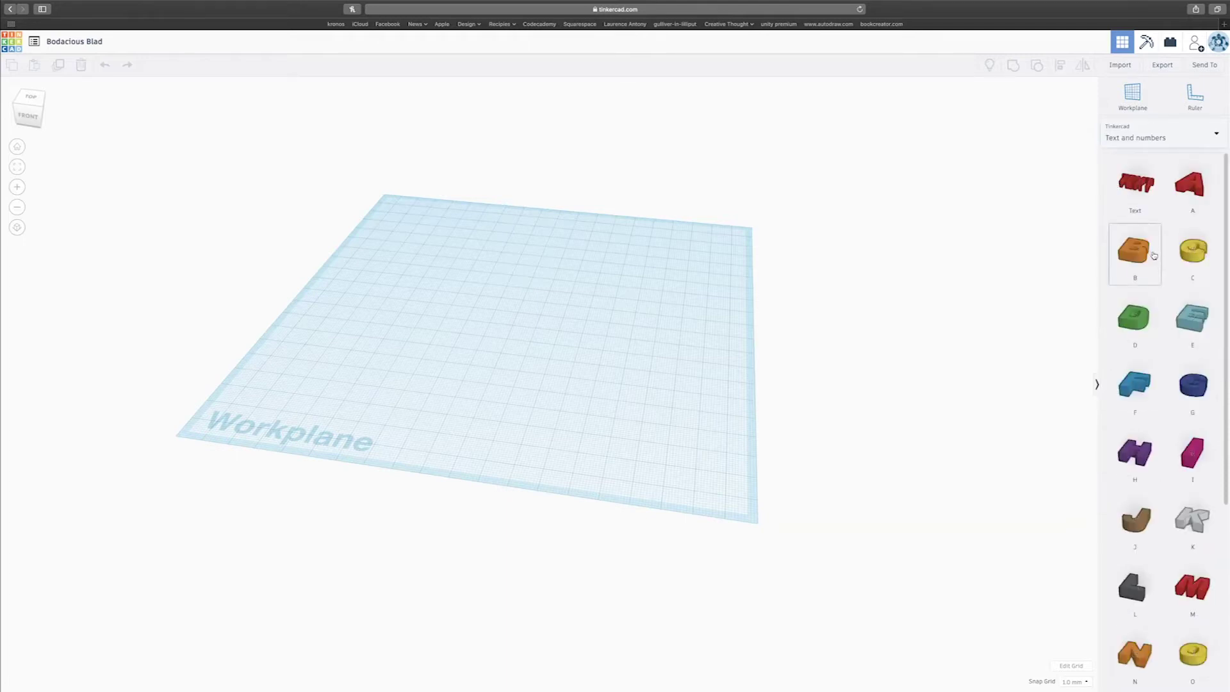
pyautogui.scroll(-5, 1152, 249)
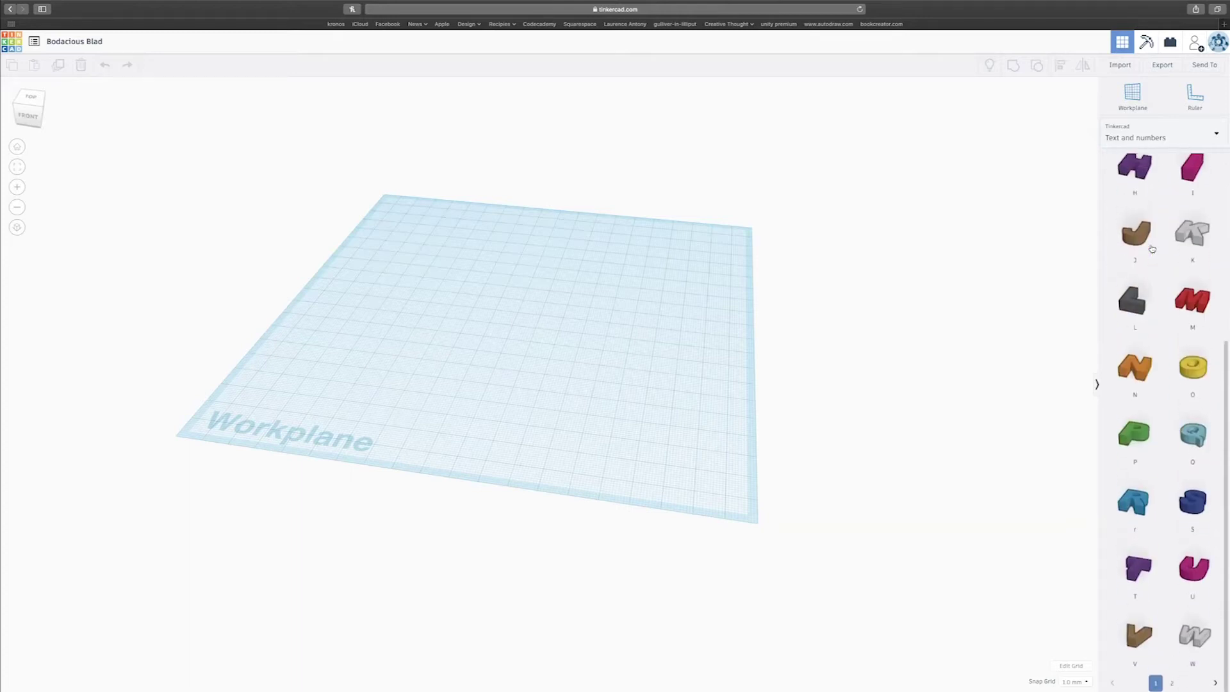
pyautogui.scroll(5, 1151, 249)
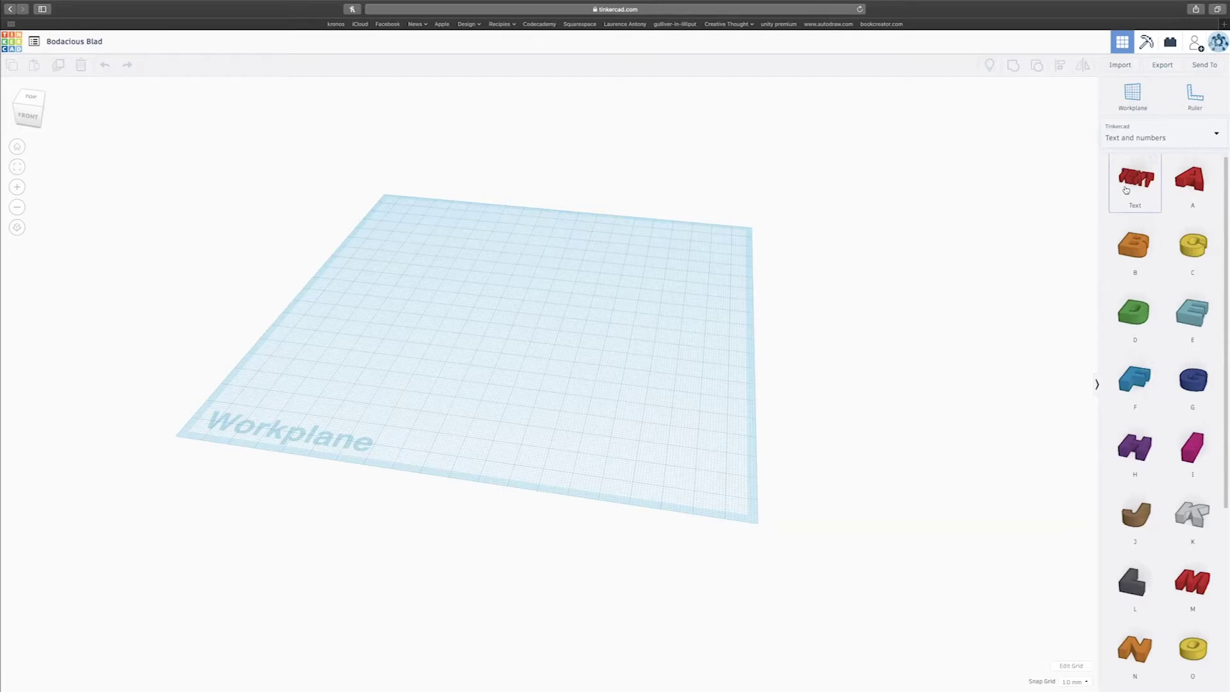
pyautogui.moveTo(1126, 191); pyautogui.dragTo(513, 330)
pyautogui.scroll(-2, 514, 329)
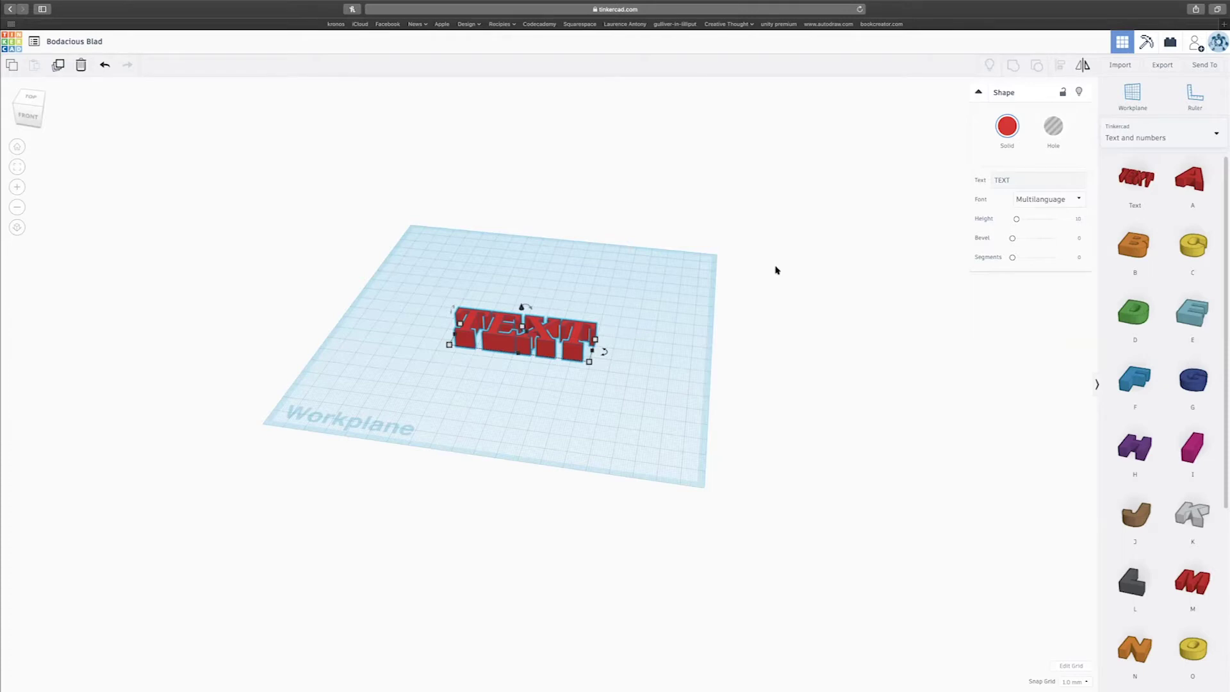
pyautogui.press('Delete')
# Place a text ring from the second page of all shape generators near the middle of the workplane
pyautogui.click(1149, 137)
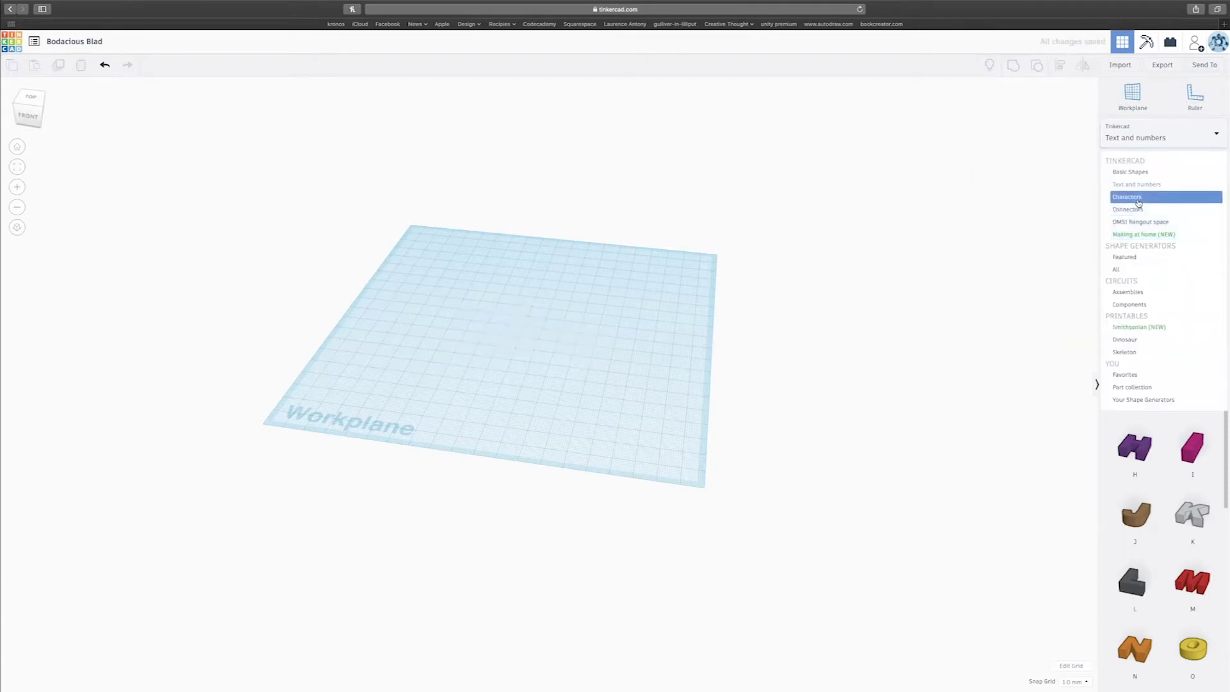
pyautogui.click(1137, 268)
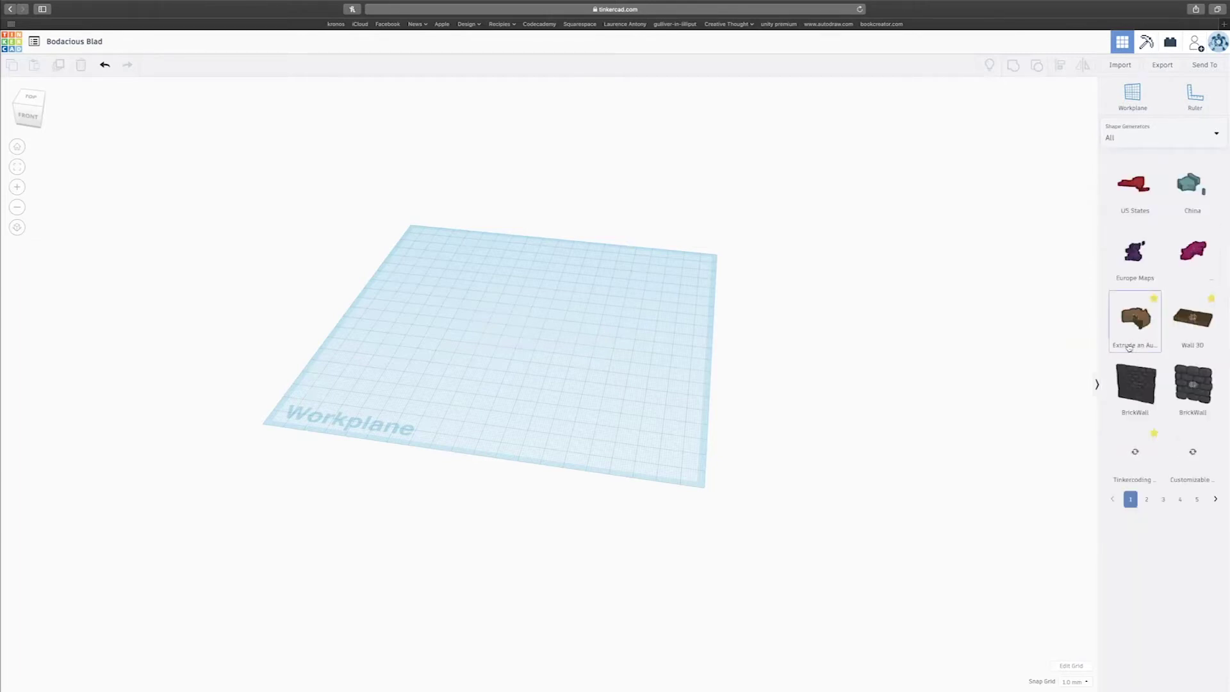
pyautogui.click(1147, 503)
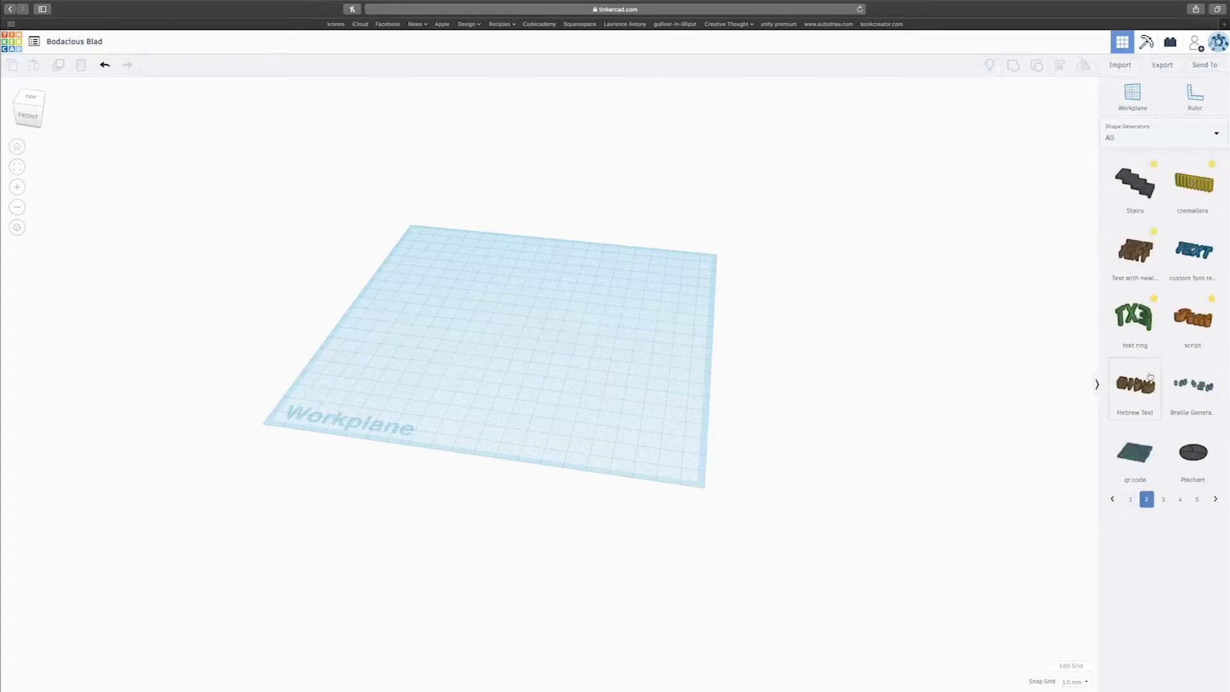
pyautogui.moveTo(1137, 326); pyautogui.dragTo(523, 345)
pyautogui.moveTo(660, 382)
pyautogui.mouseDown(button='right')
pyautogui.moveTo(794, 384)
pyautogui.moveTo(593, 400)
pyautogui.moveTo(870, 401)
pyautogui.moveTo(664, 405)
pyautogui.mouseUp(button='right')
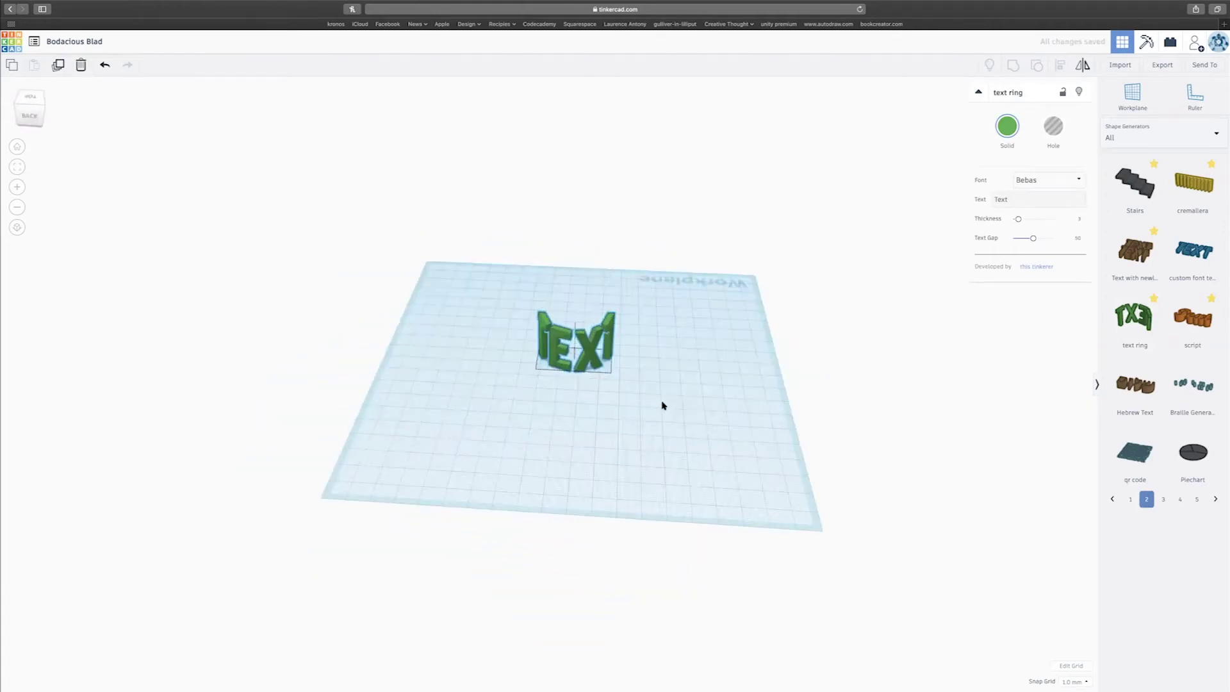
# Set the text ring's text to BEST and place a duplicate of the ring beside it
pyautogui.moveTo(1051, 200); pyautogui.dragTo(953, 186)
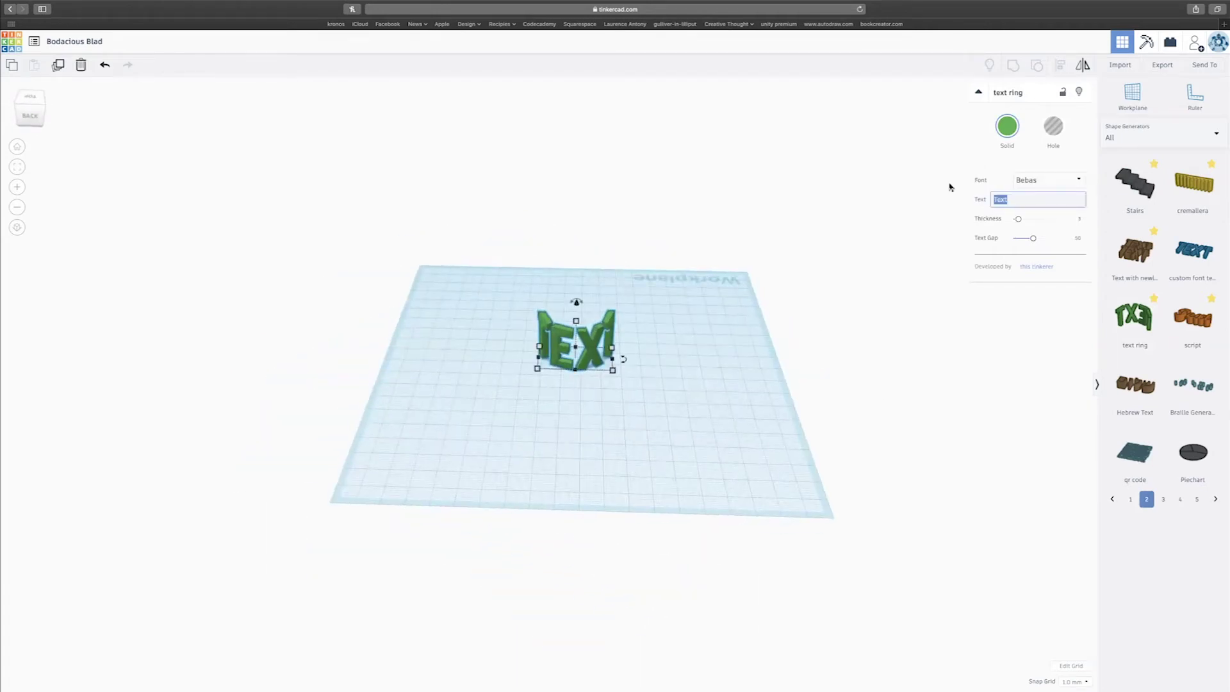
pyautogui.write('BEST')
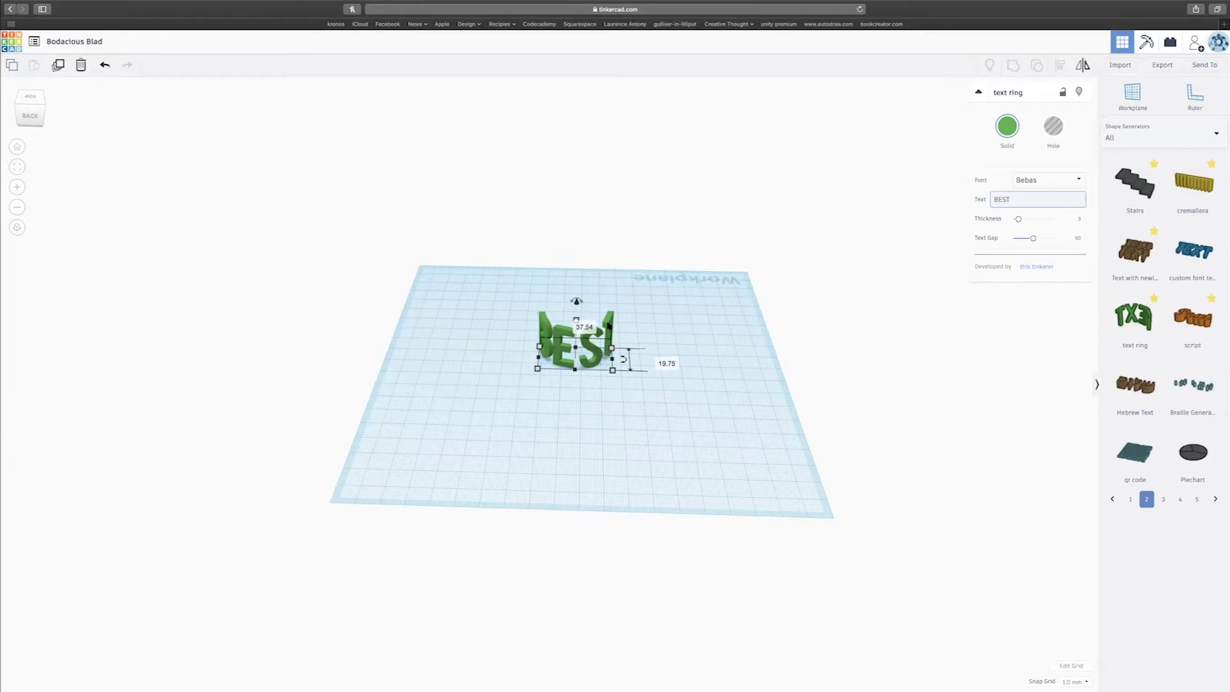
pyautogui.moveTo(609, 333); pyautogui.dragTo(712, 339)
# Change the duplicated text ring's text to Mom
pyautogui.moveTo(1030, 200); pyautogui.dragTo(958, 195)
pyautogui.write('Mom')
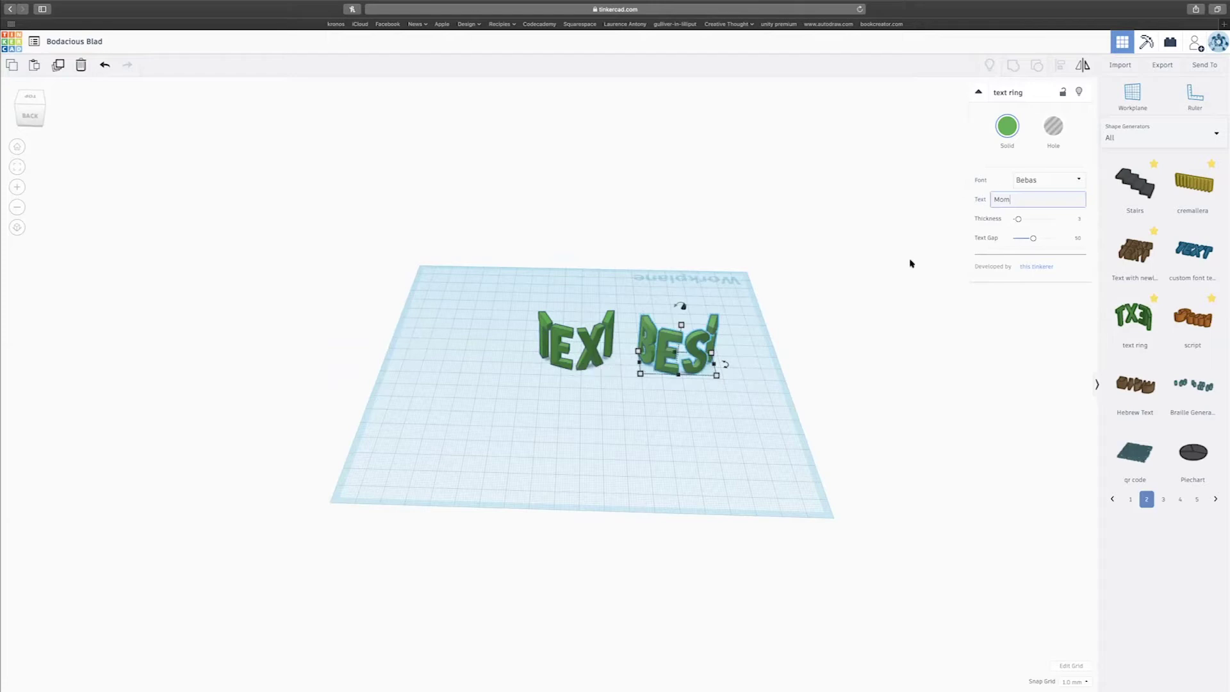
pyautogui.moveTo(1014, 200); pyautogui.dragTo(980, 198)
pyautogui.press('Return')
# Change the original text ring's text to Best
pyautogui.moveTo(784, 291); pyautogui.dragTo(609, 335, button='right')
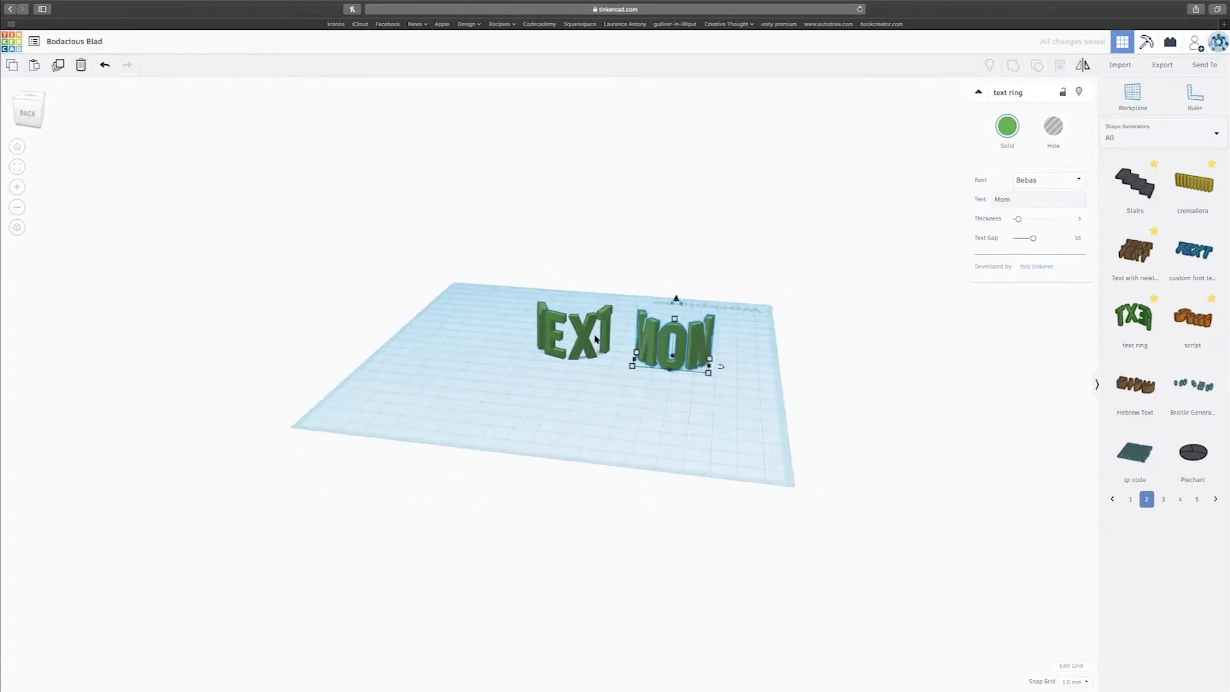
pyautogui.scroll(3, 599, 341)
pyautogui.click(580, 324)
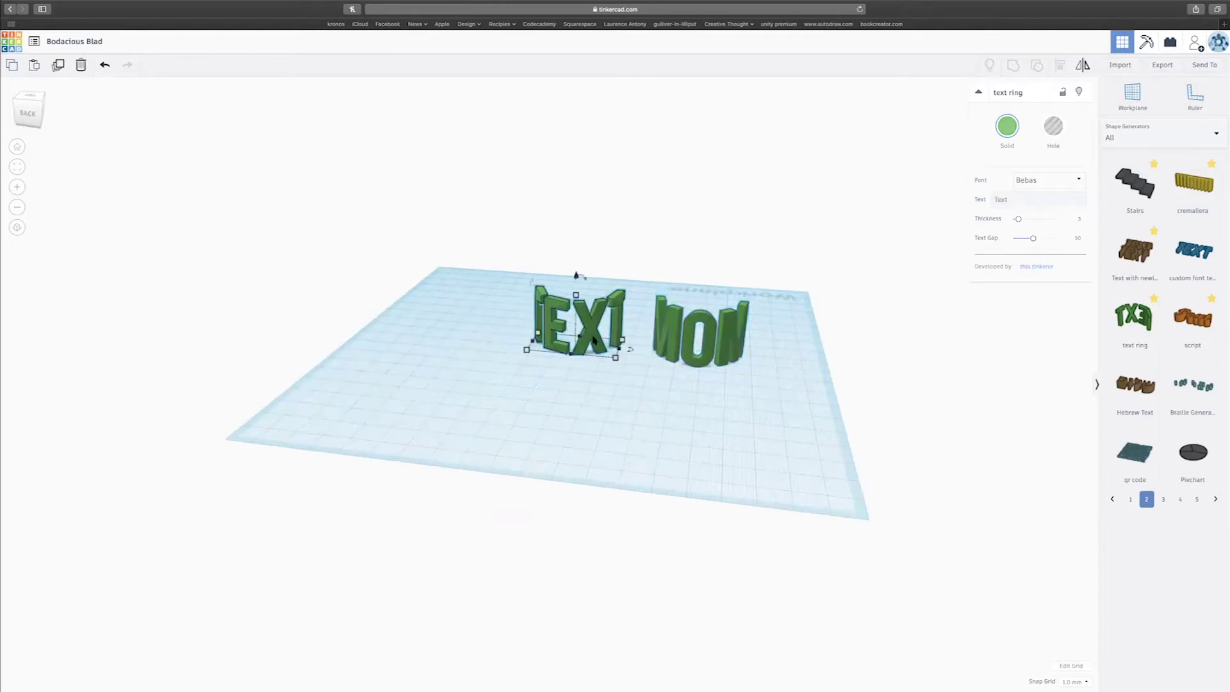
pyautogui.click(1011, 202)
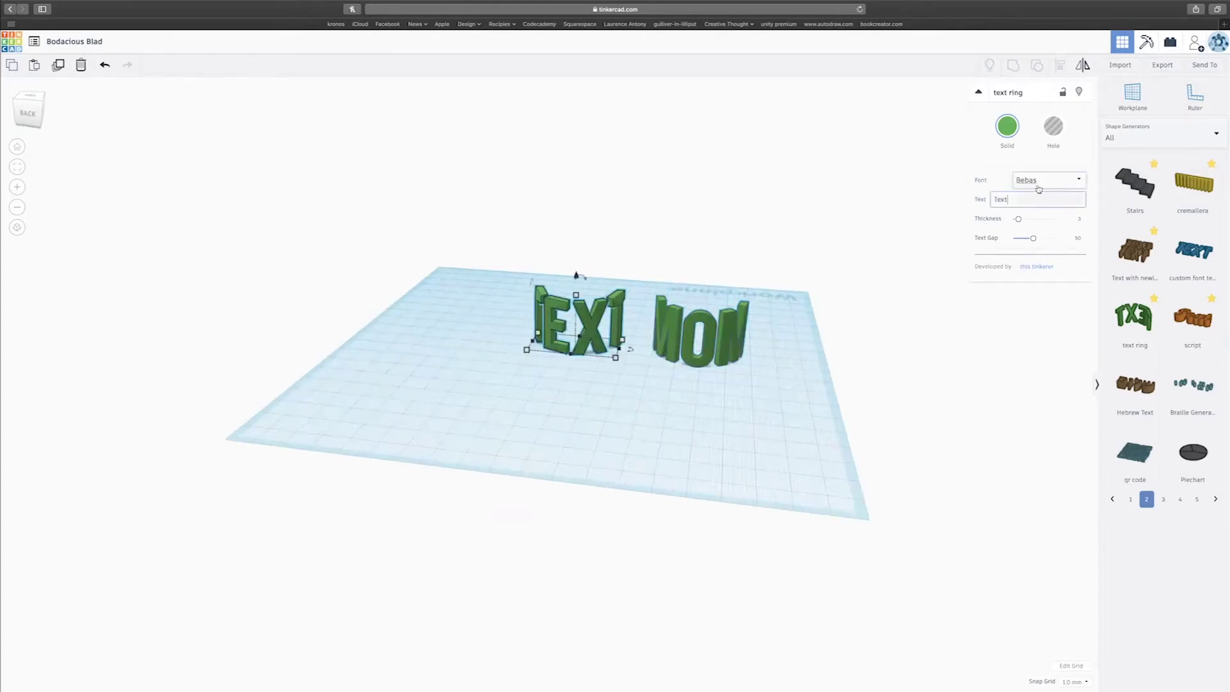
pyautogui.moveTo(1021, 198); pyautogui.dragTo(940, 189)
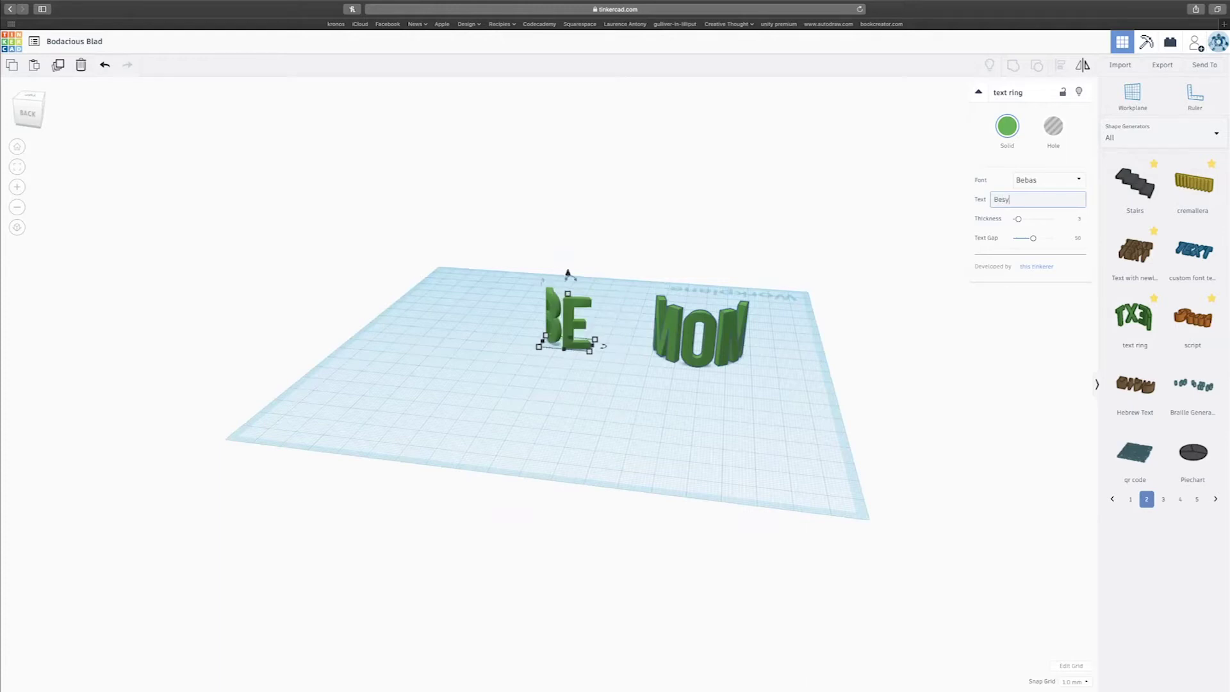
pyautogui.write('Besy')
pyautogui.press('BackSpace')
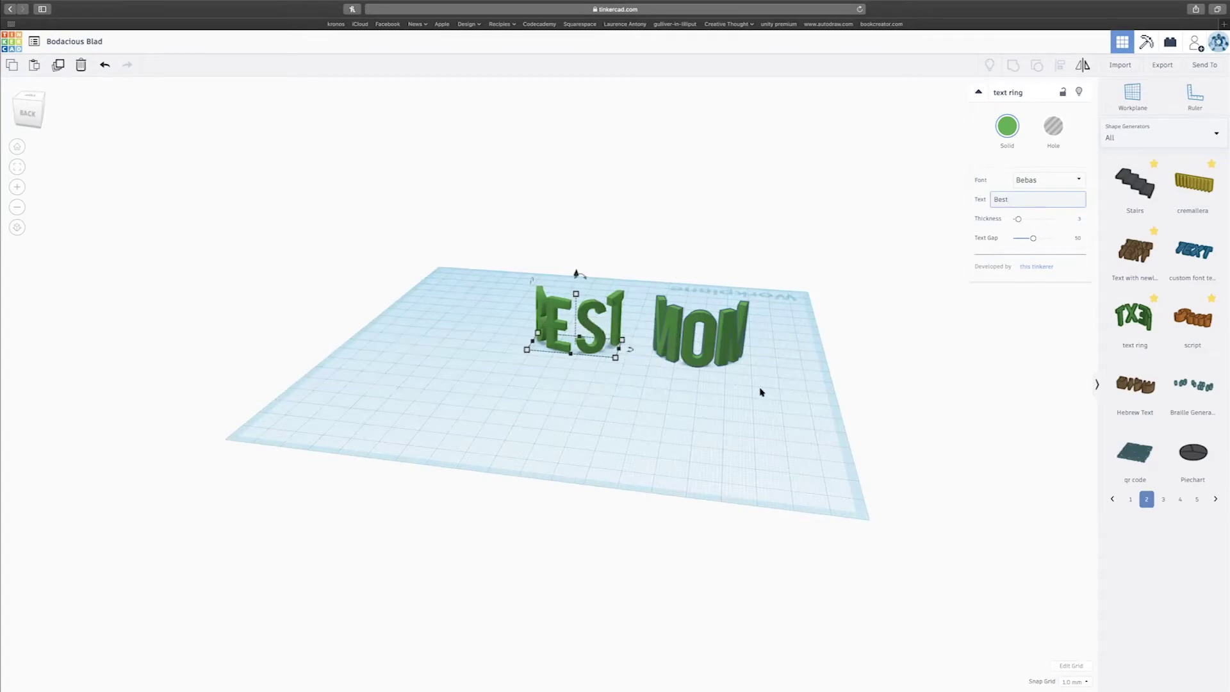
# Increase the text gap of the Best text ring to about 97
pyautogui.moveTo(761, 392); pyautogui.dragTo(793, 406, button='right')
pyautogui.moveTo(1039, 241)
pyautogui.mouseDown()
pyautogui.moveTo(1073, 238)
pyautogui.moveTo(1022, 240)
pyautogui.moveTo(1055, 244)
pyautogui.mouseUp()
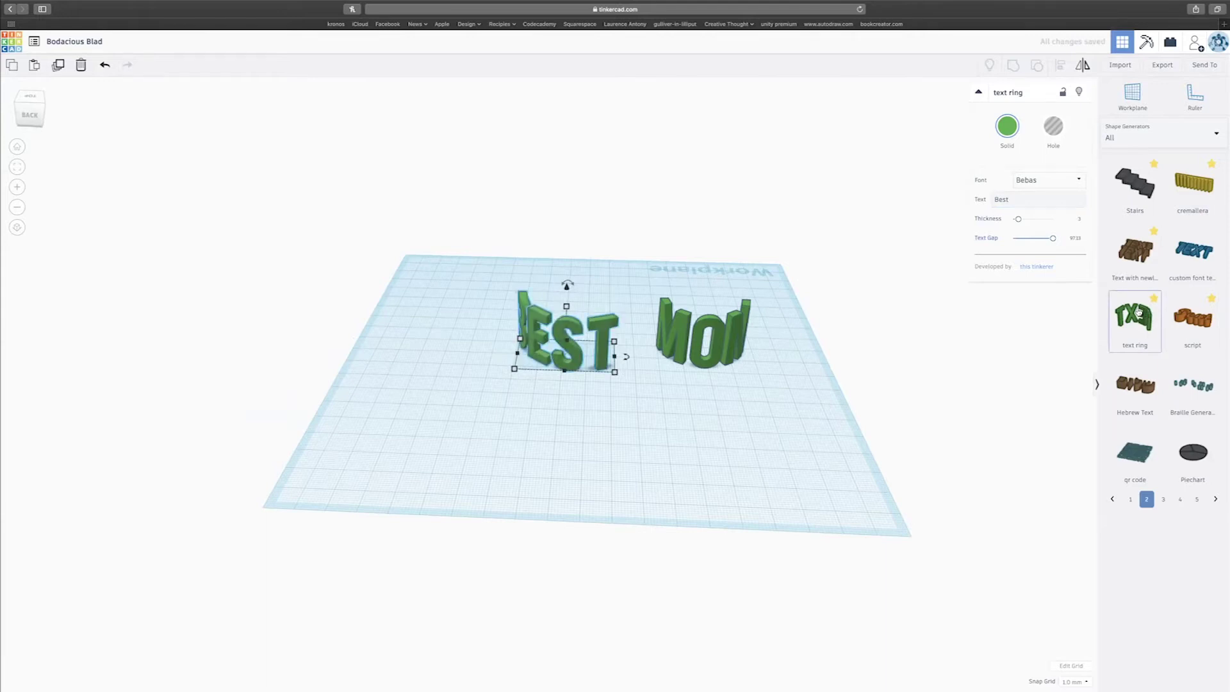
pyautogui.click(1116, 139)
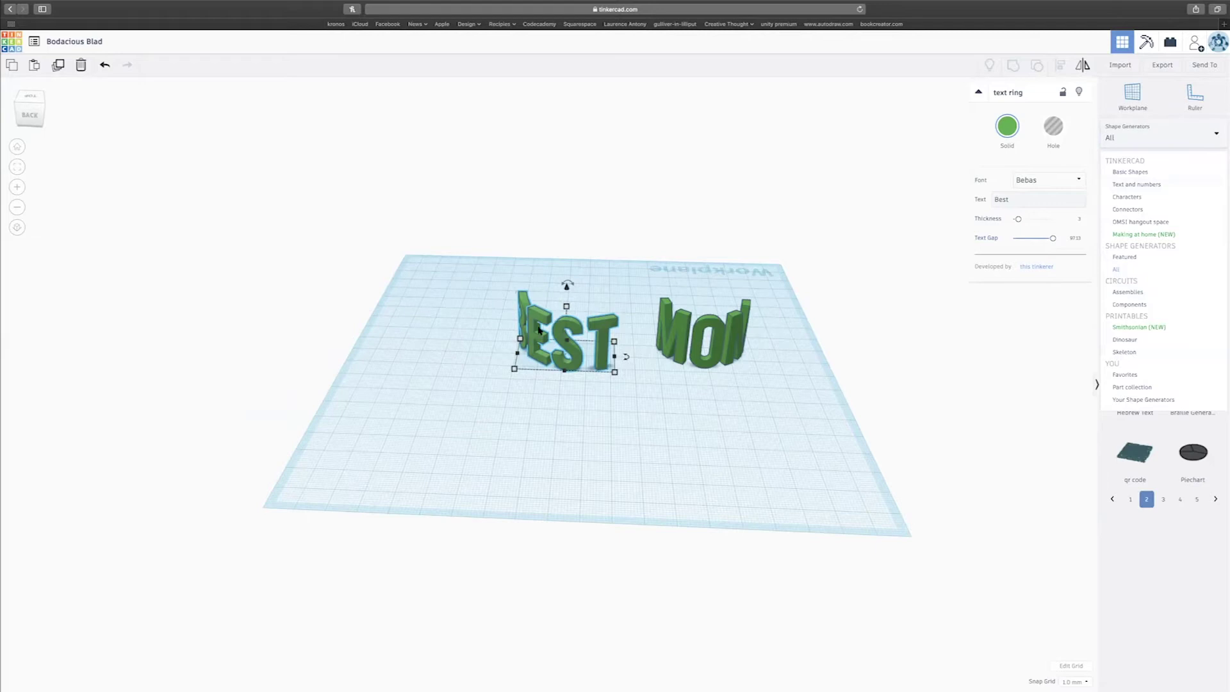
pyautogui.click(590, 350)
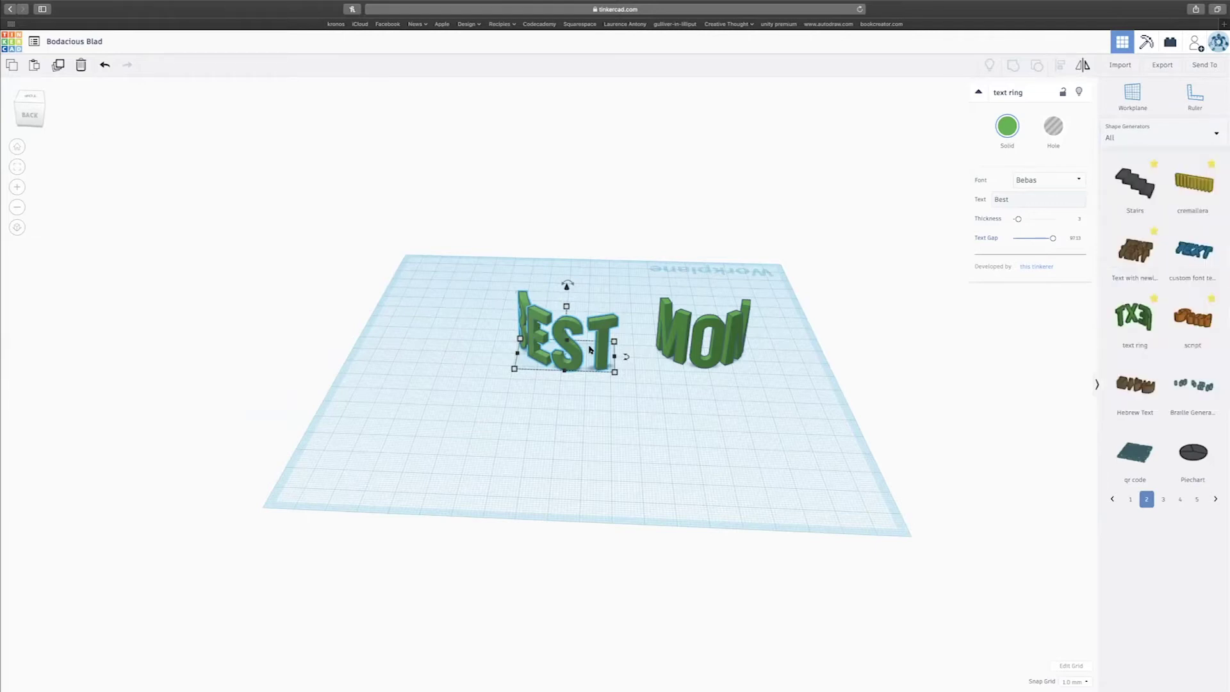
# Delete the Best and Mom text rings and place a fresh text ring at the workplane's far corner
pyautogui.press('Delete')
pyautogui.click(670, 332)
pyautogui.press('Delete')
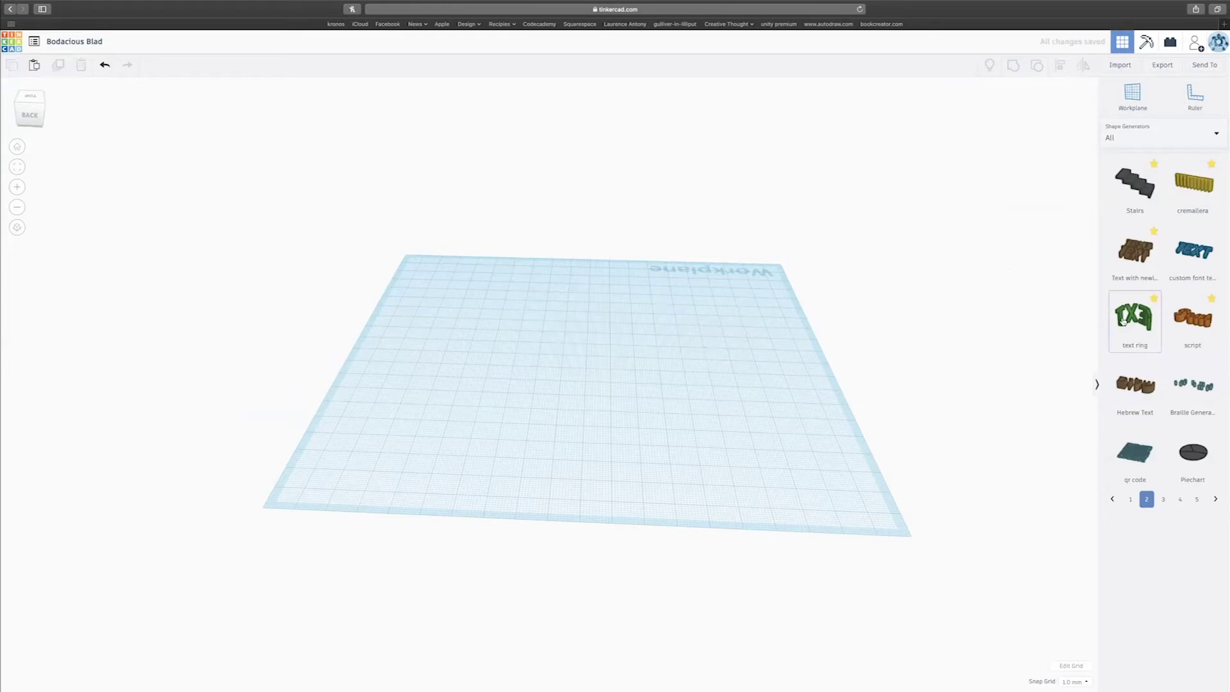
pyautogui.moveTo(278, 221); pyautogui.dragTo(433, 263)
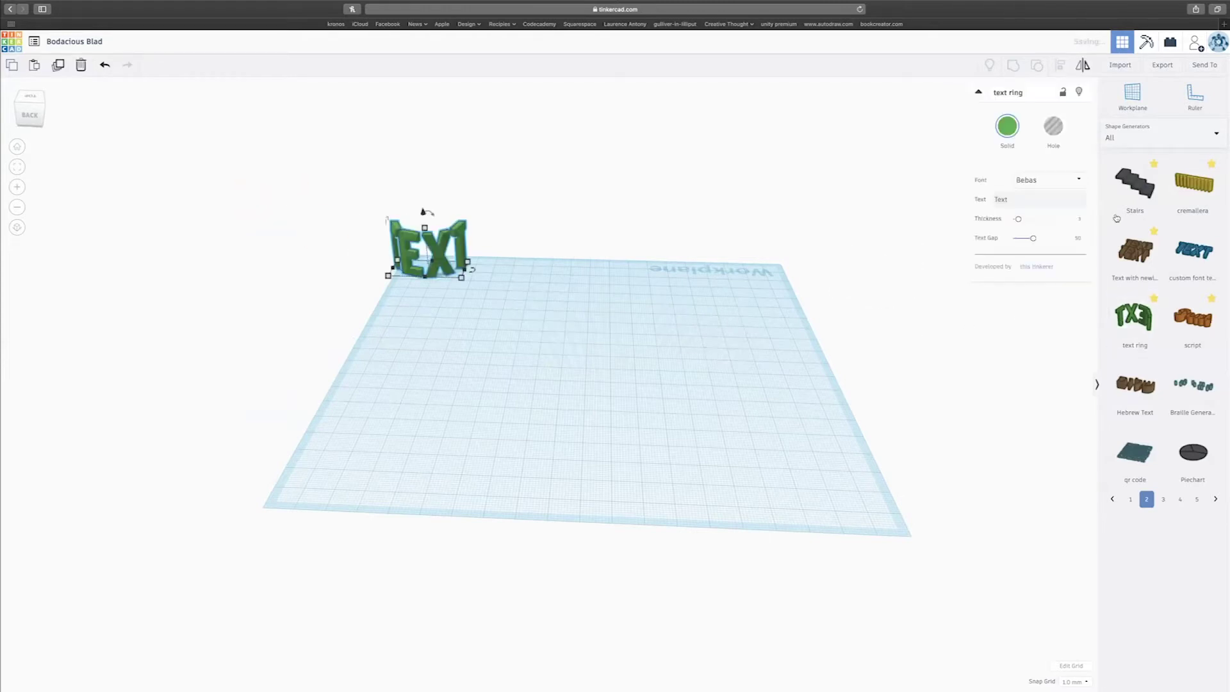
# Switch the shape library to Tinkercad's Basic Shapes and find the Scribble shape
pyautogui.click(1130, 146)
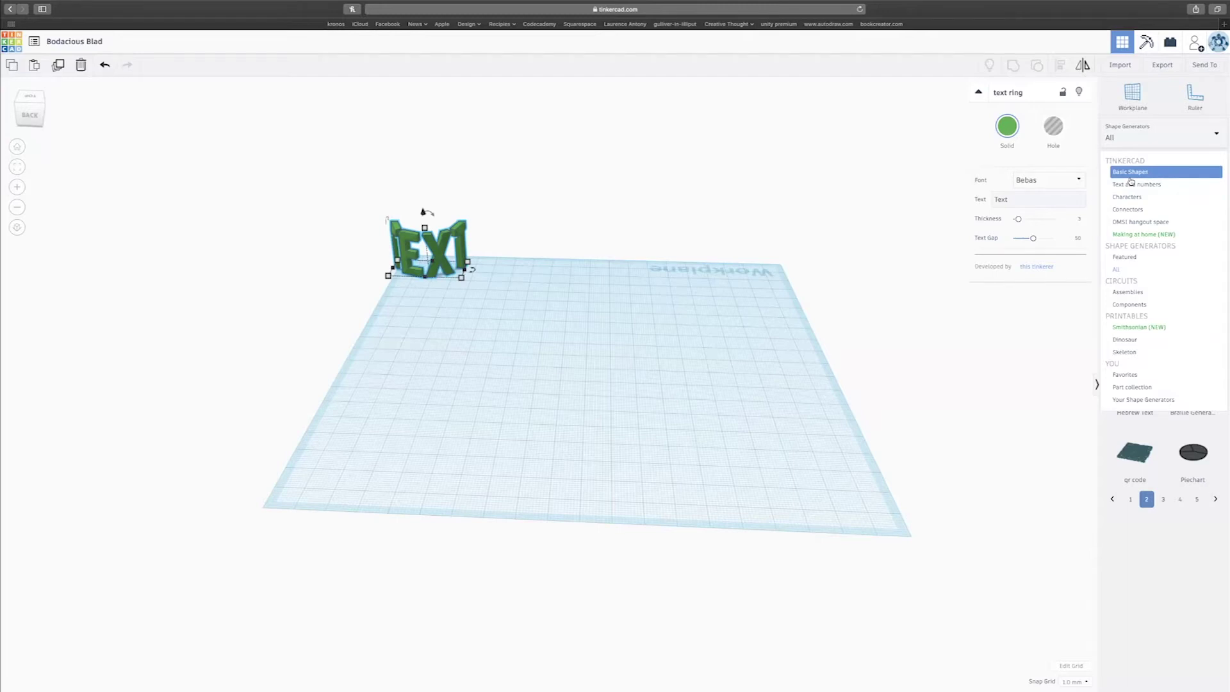
pyautogui.click(1131, 175)
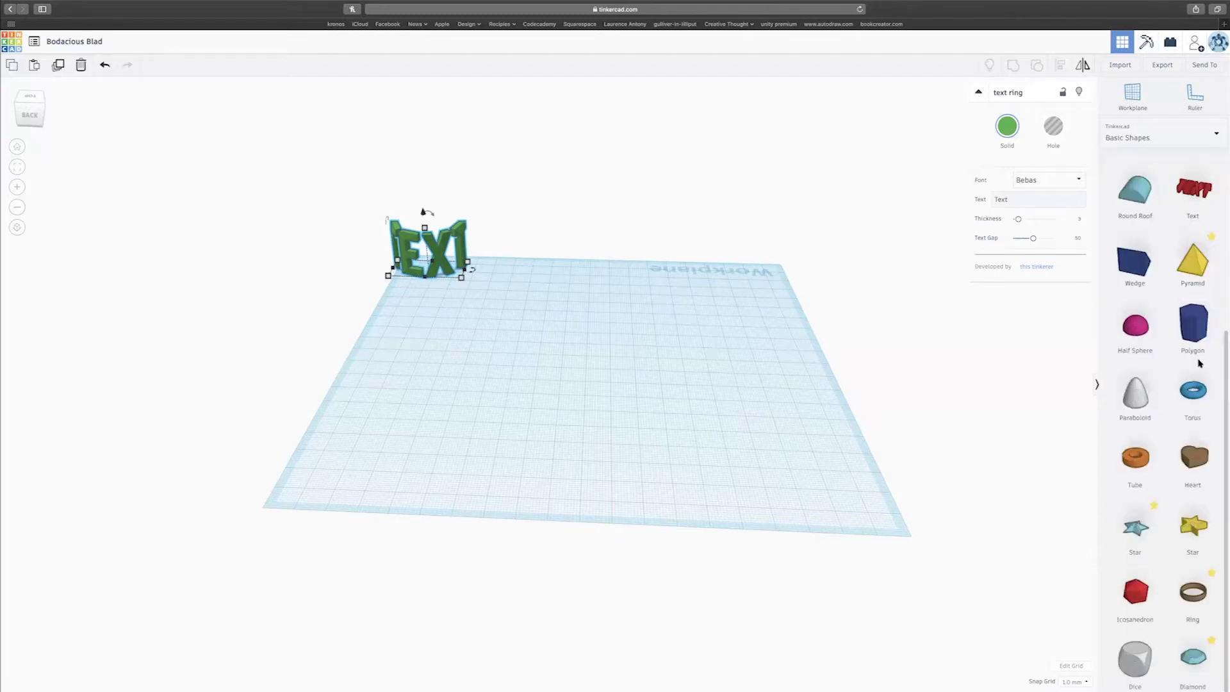
pyautogui.scroll(5, 1200, 364)
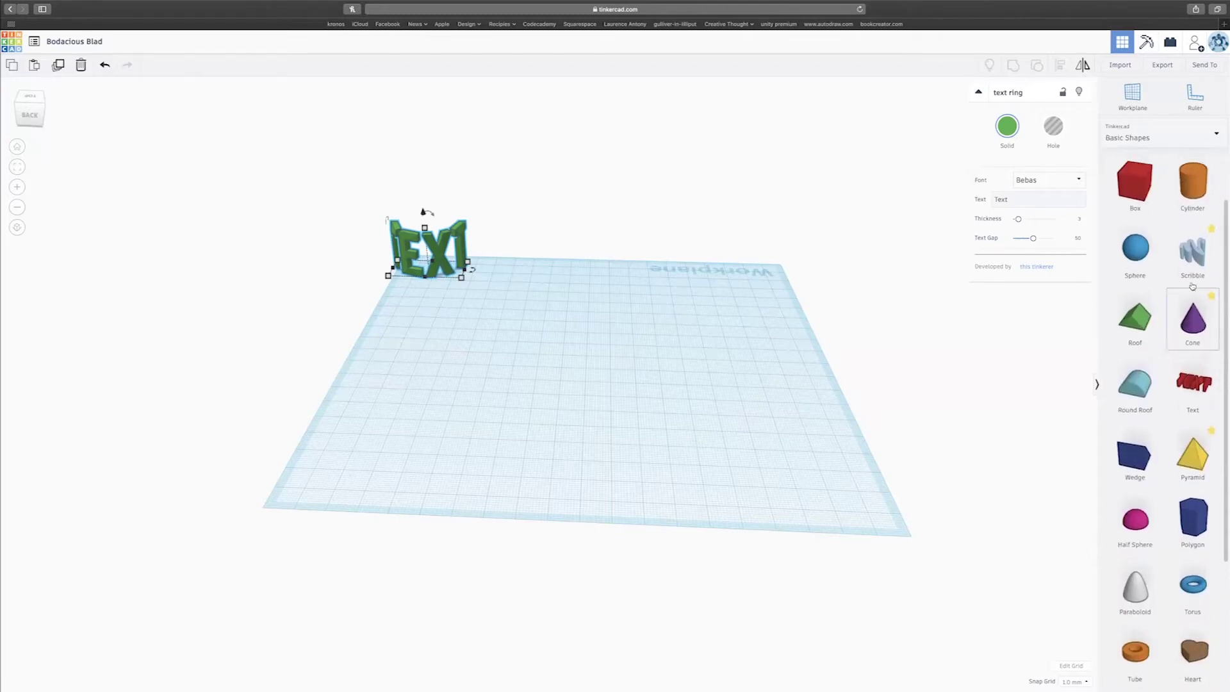
pyautogui.moveTo(1193, 282)
pyautogui.mouseDown()
pyautogui.moveTo(898, 327)
pyautogui.moveTo(621, 402)
pyautogui.moveTo(675, 417)
pyautogui.moveTo(733, 393)
pyautogui.moveTo(1104, 517)
pyautogui.mouseUp()
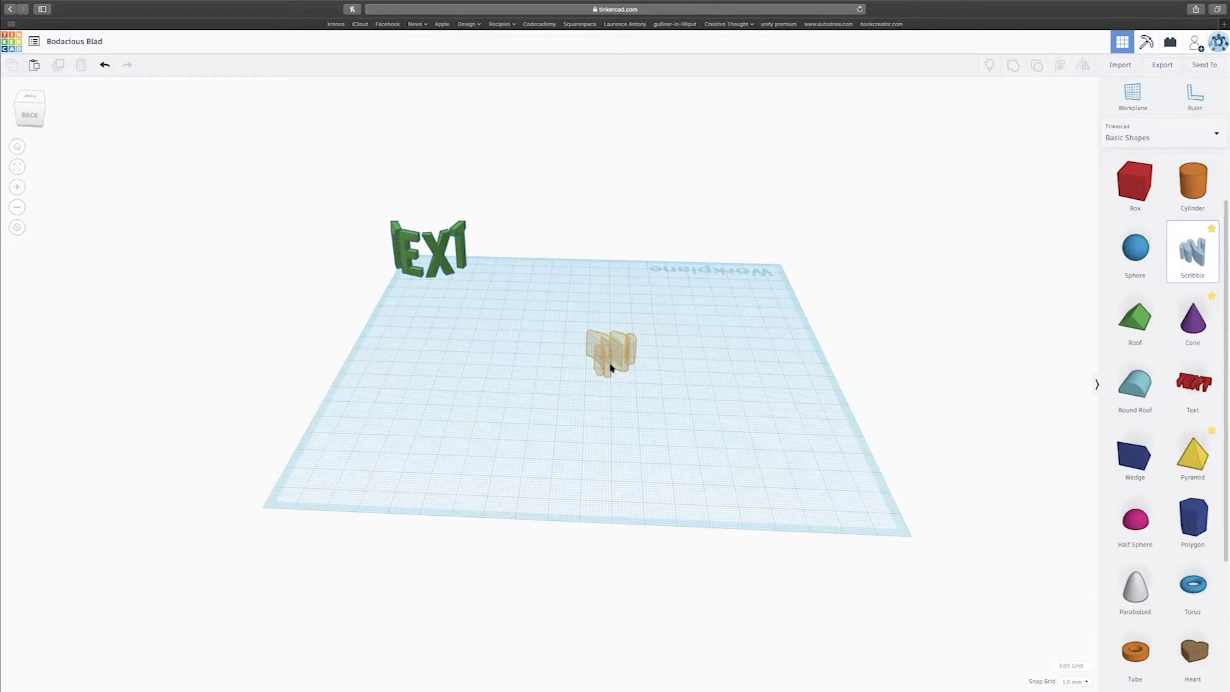
pyautogui.moveTo(645, 391); pyautogui.dragTo(527, 359, button='right')
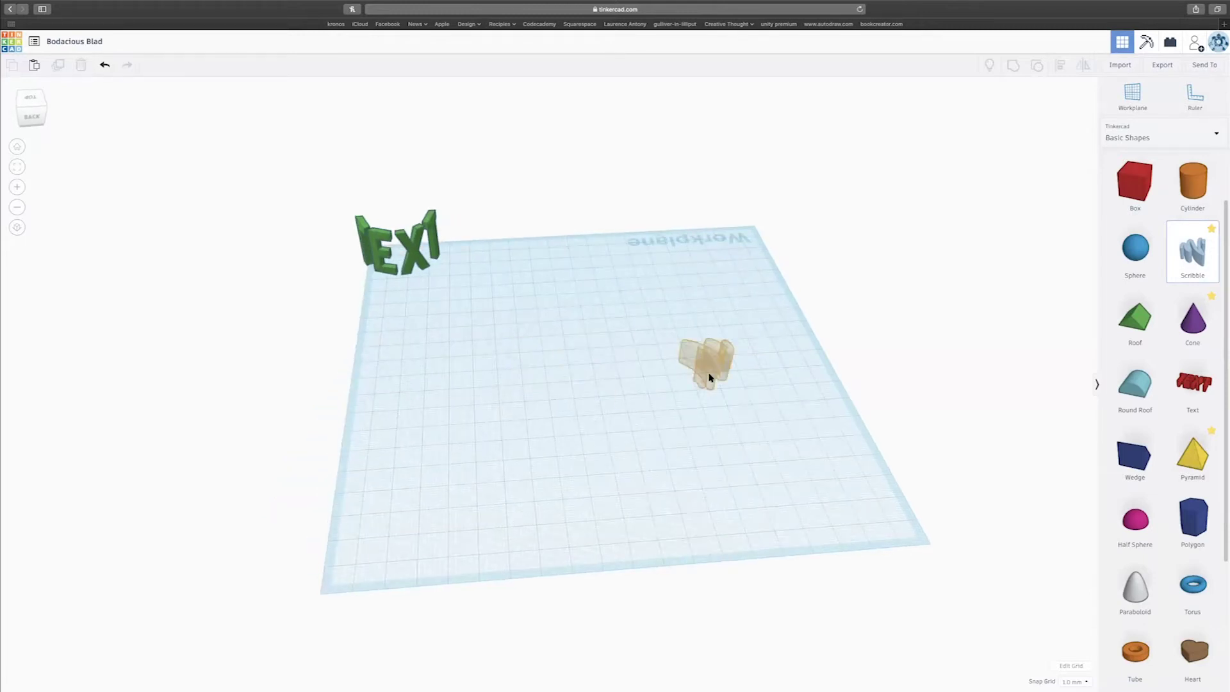
pyautogui.click(710, 378)
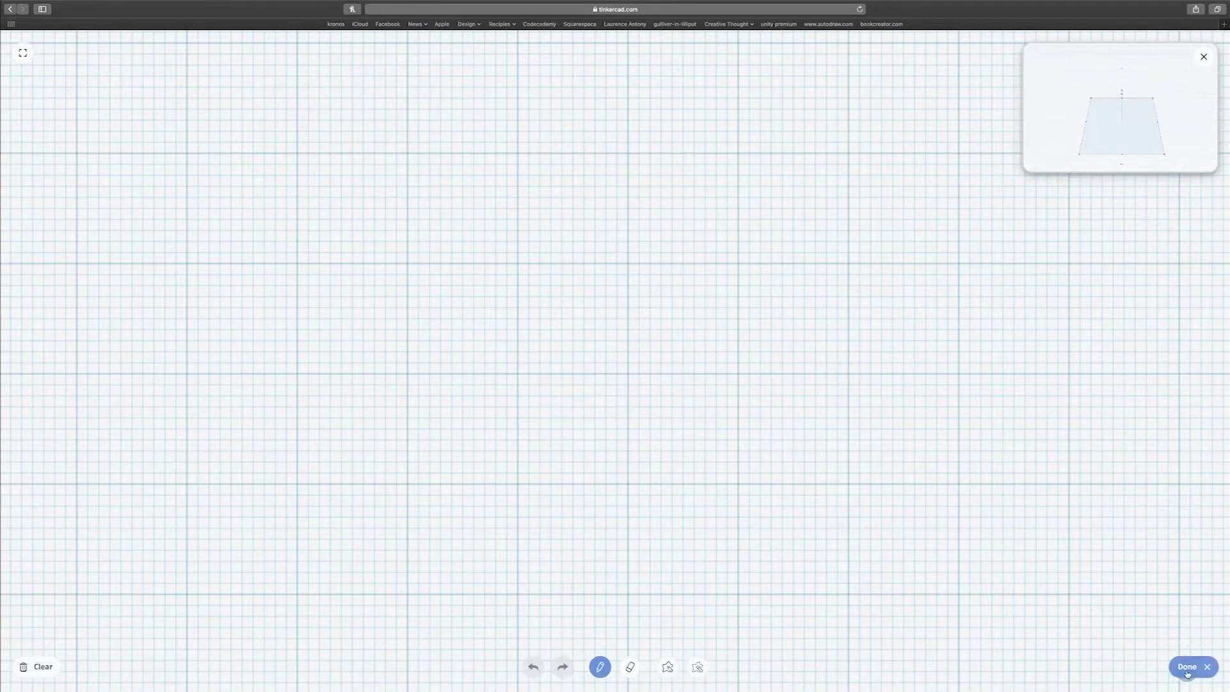
pyautogui.click(1188, 667)
pyautogui.press('Delete')
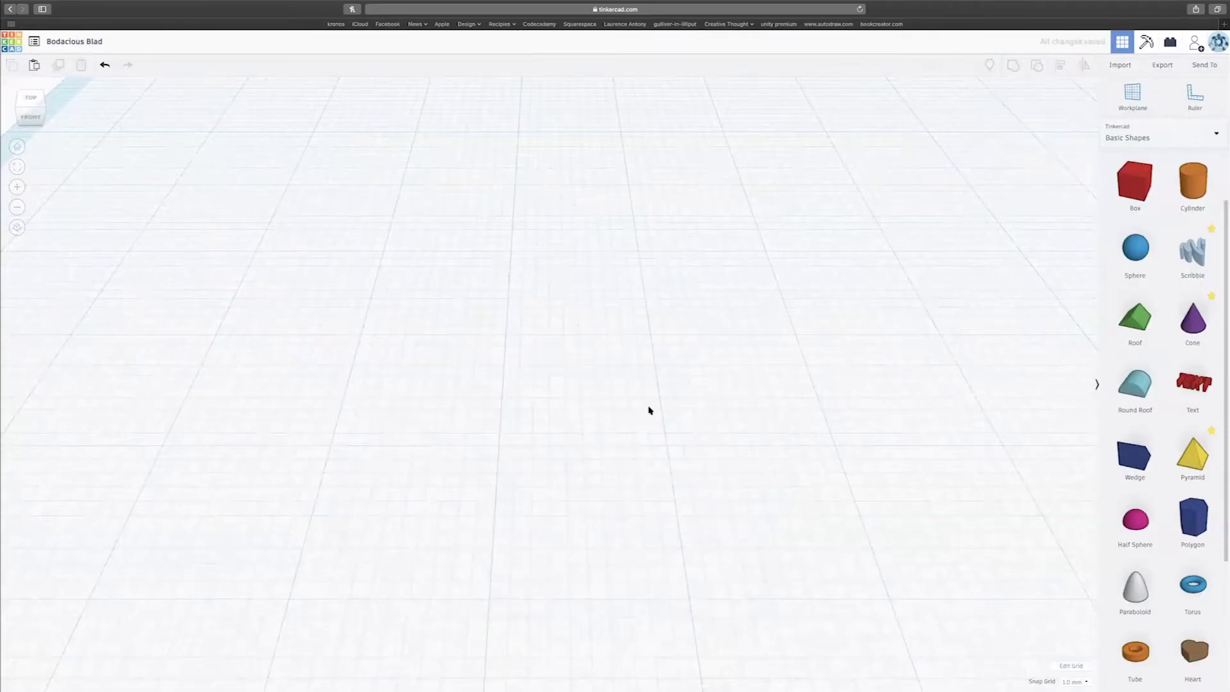
pyautogui.scroll(-5, 649, 410)
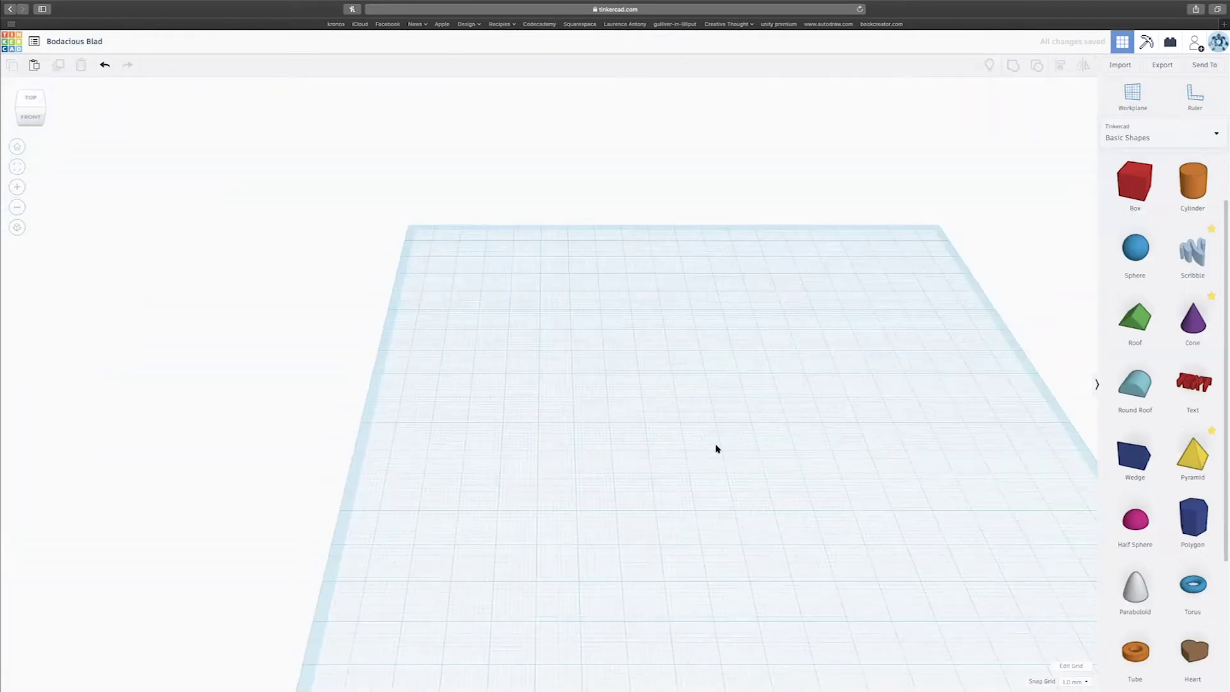
pyautogui.scroll(-5, 717, 448)
pyautogui.scroll(3, 637, 426)
pyautogui.moveTo(637, 426); pyautogui.dragTo(580, 396, button='right')
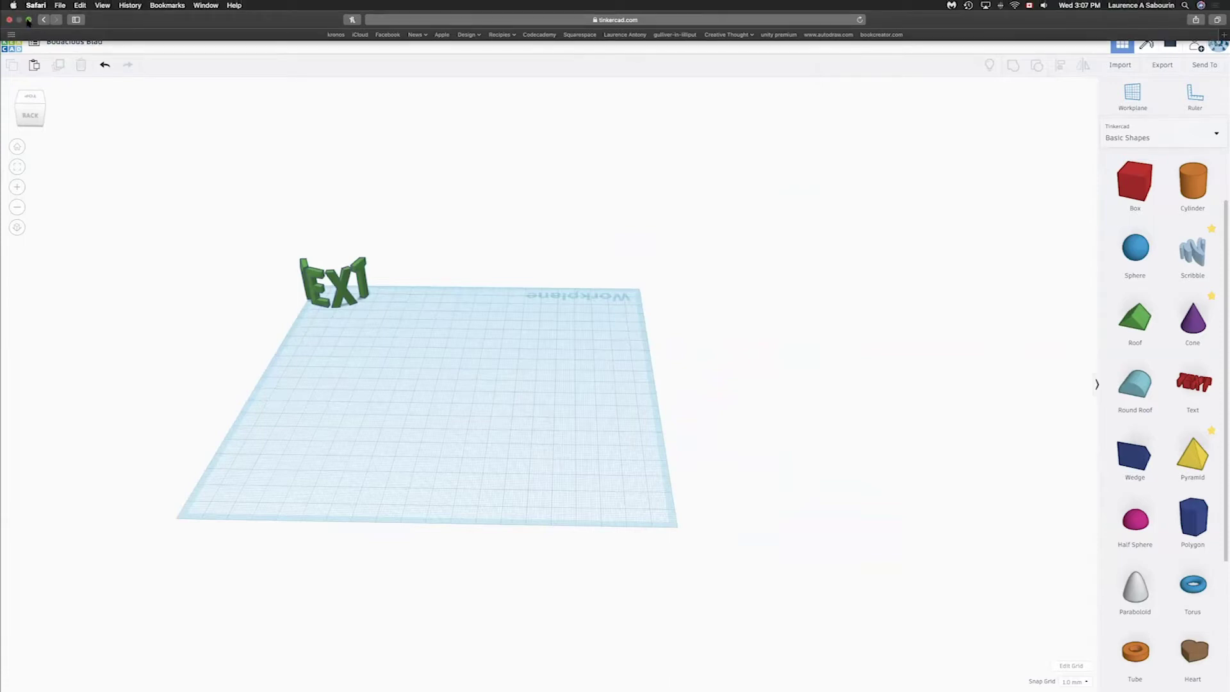
# Take the browser window out of full screen, move and resize it, and place a Scribble shape on the workplane
pyautogui.click(28, 20)
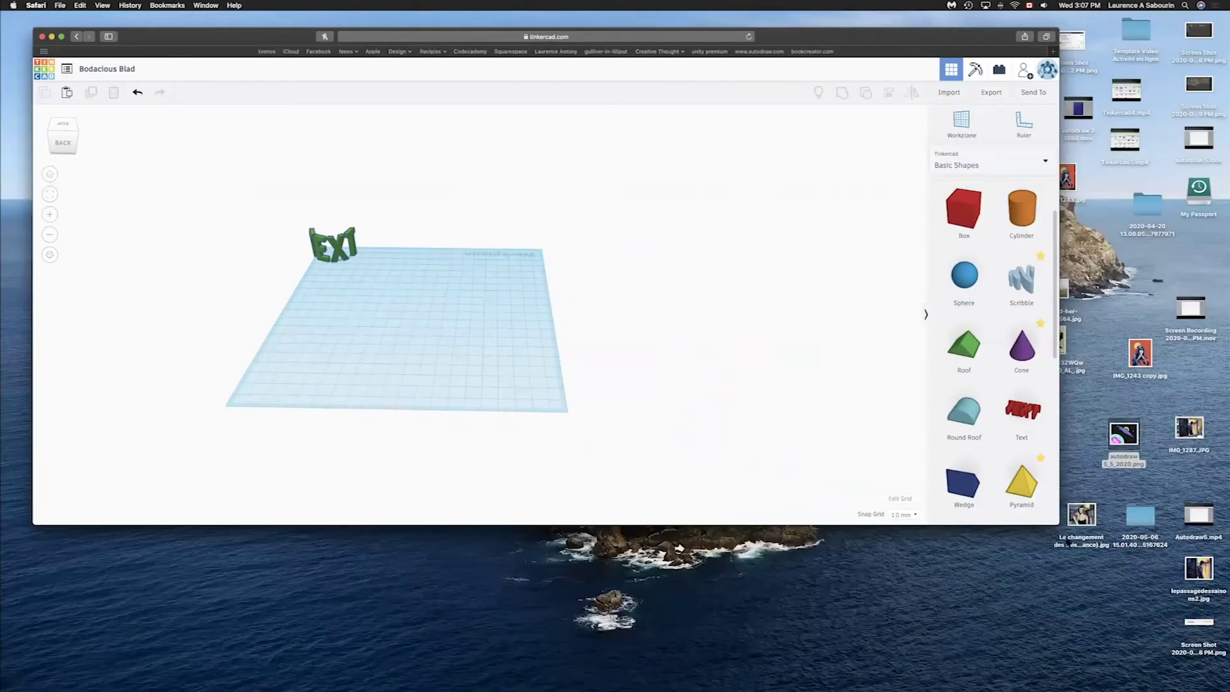
pyautogui.moveTo(865, 33); pyautogui.dragTo(918, 18)
pyautogui.moveTo(1097, 500); pyautogui.dragTo(1059, 487)
pyautogui.moveTo(1022, 263)
pyautogui.mouseDown()
pyautogui.moveTo(432, 288)
pyautogui.moveTo(453, 288)
pyautogui.mouseUp()
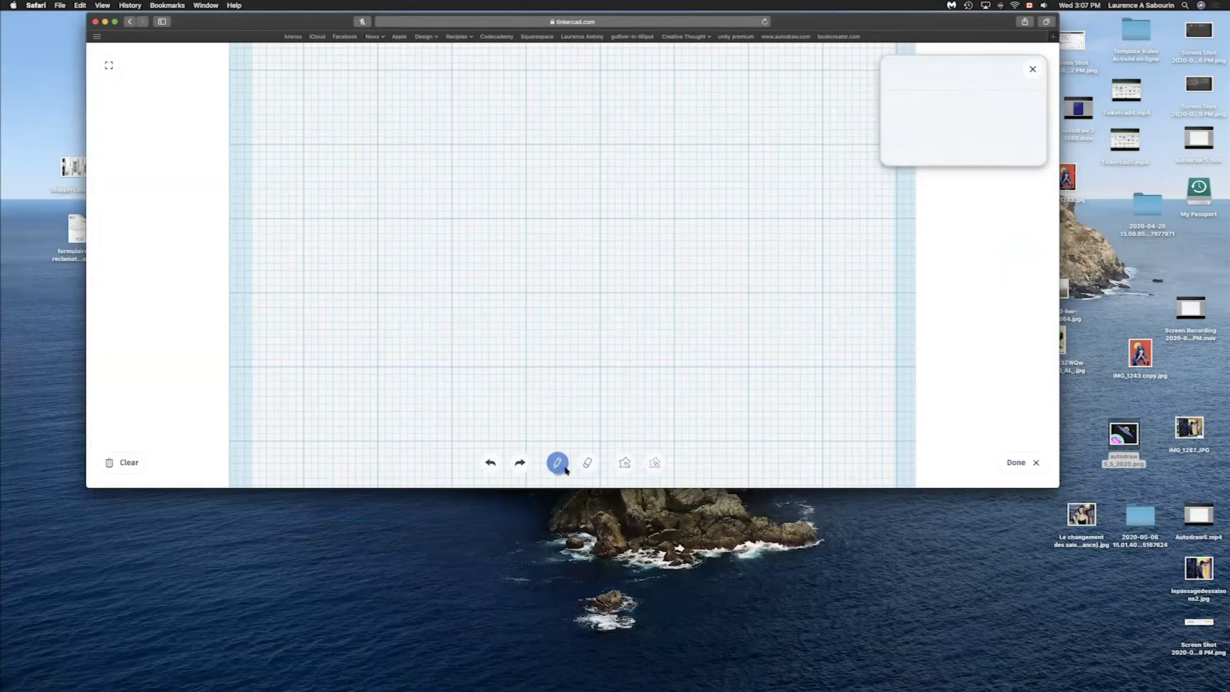
# Draw a closed, rounded T-shaped outline freehand on the Scribble canvas and erase a narrow gap in its upper edge
pyautogui.moveTo(539, 186)
pyautogui.mouseDown()
pyautogui.moveTo(391, 219)
pyautogui.moveTo(429, 259)
pyautogui.moveTo(509, 291)
pyautogui.moveTo(554, 340)
pyautogui.moveTo(603, 325)
pyautogui.moveTo(600, 230)
pyautogui.moveTo(683, 215)
pyautogui.moveTo(640, 180)
pyautogui.moveTo(500, 184)
pyautogui.mouseUp()
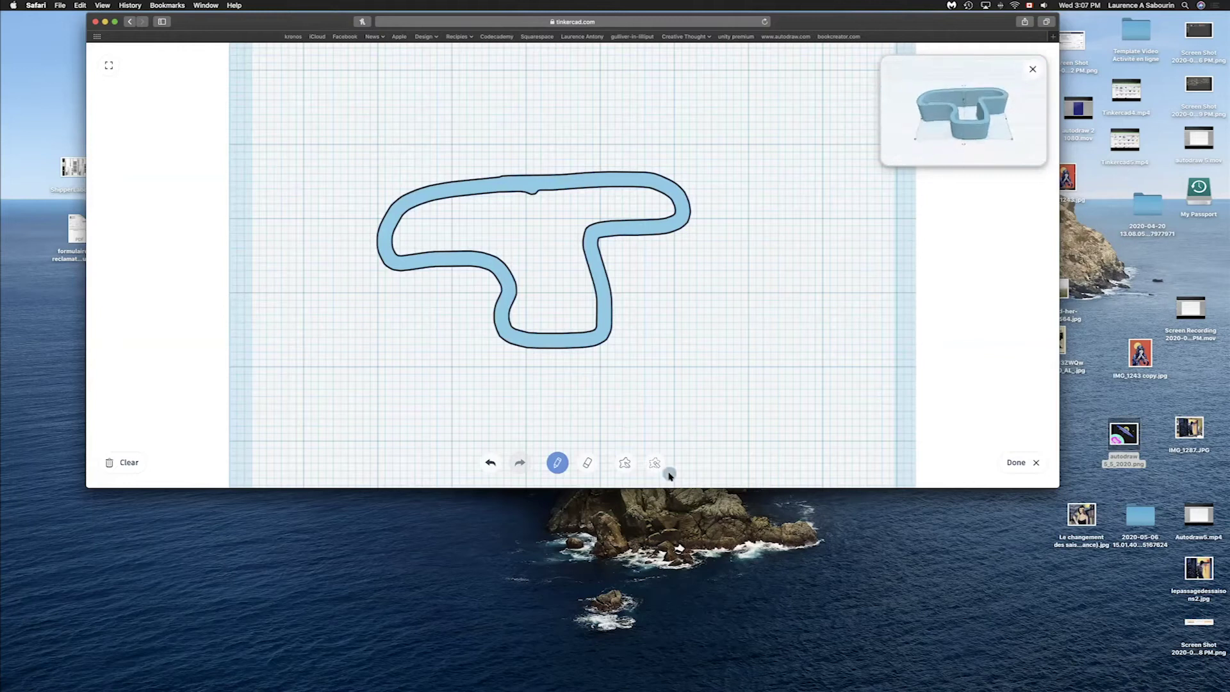
pyautogui.click(587, 462)
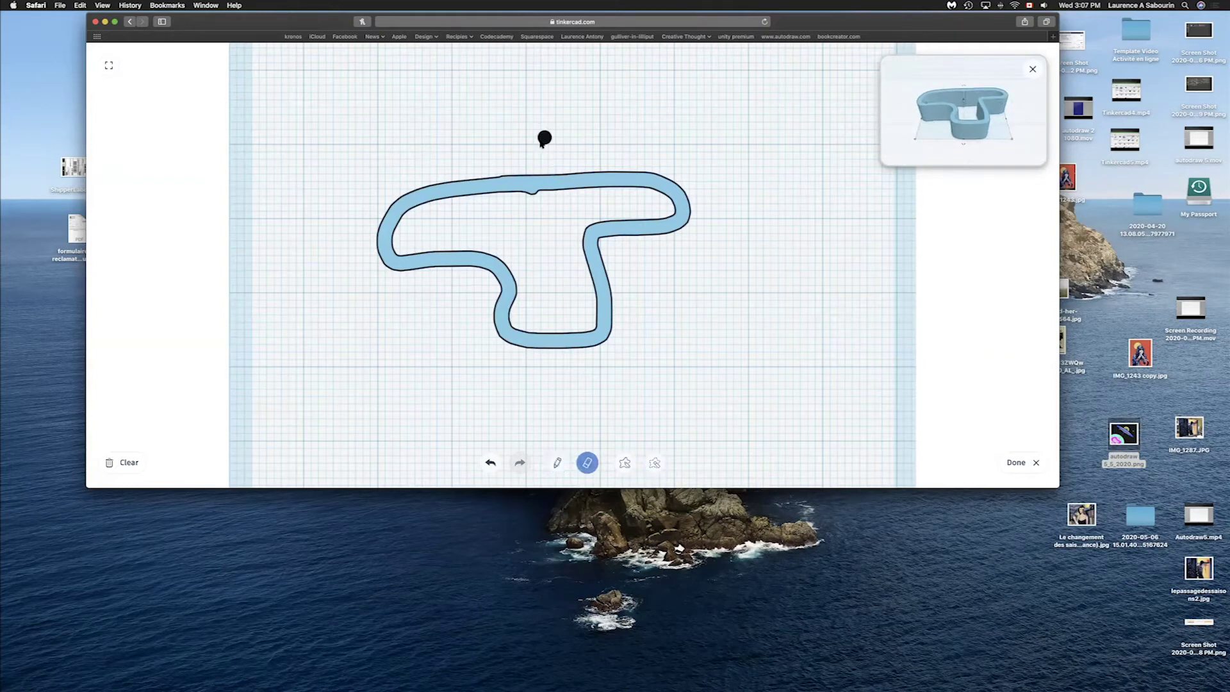
pyautogui.moveTo(534, 158); pyautogui.dragTo(537, 215)
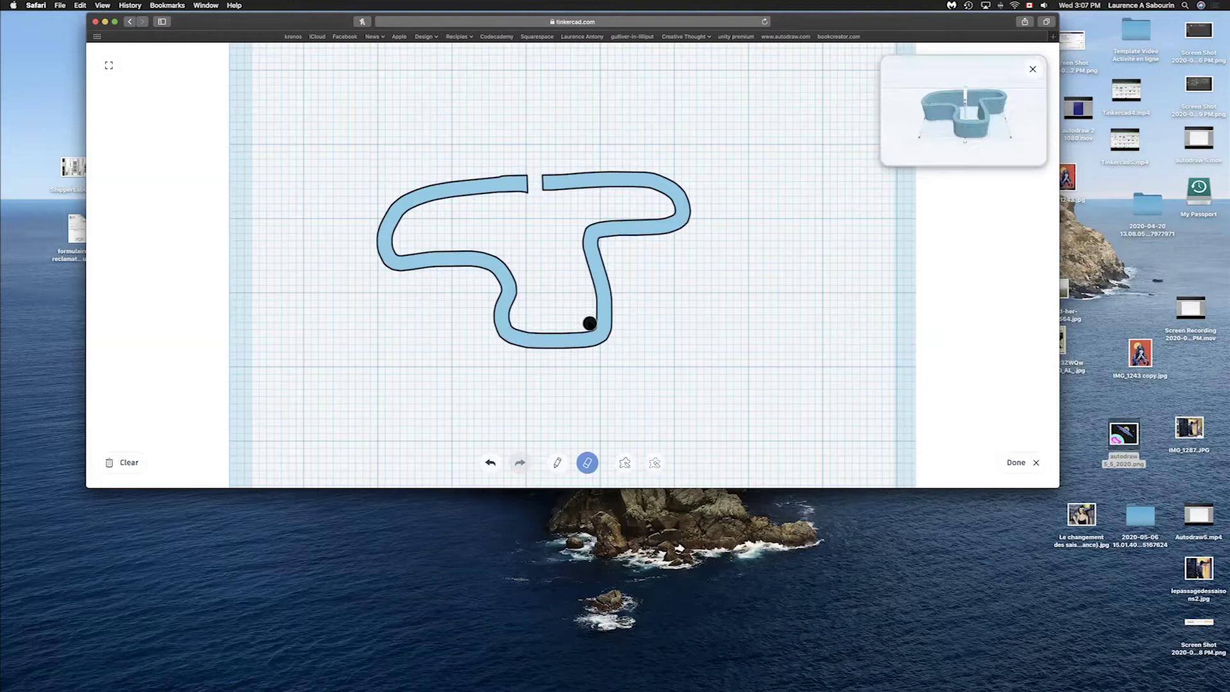
# Fill the left half of the outline with the filled-shape drawing tool and add a small patch at its lower-left edge
pyautogui.click(626, 463)
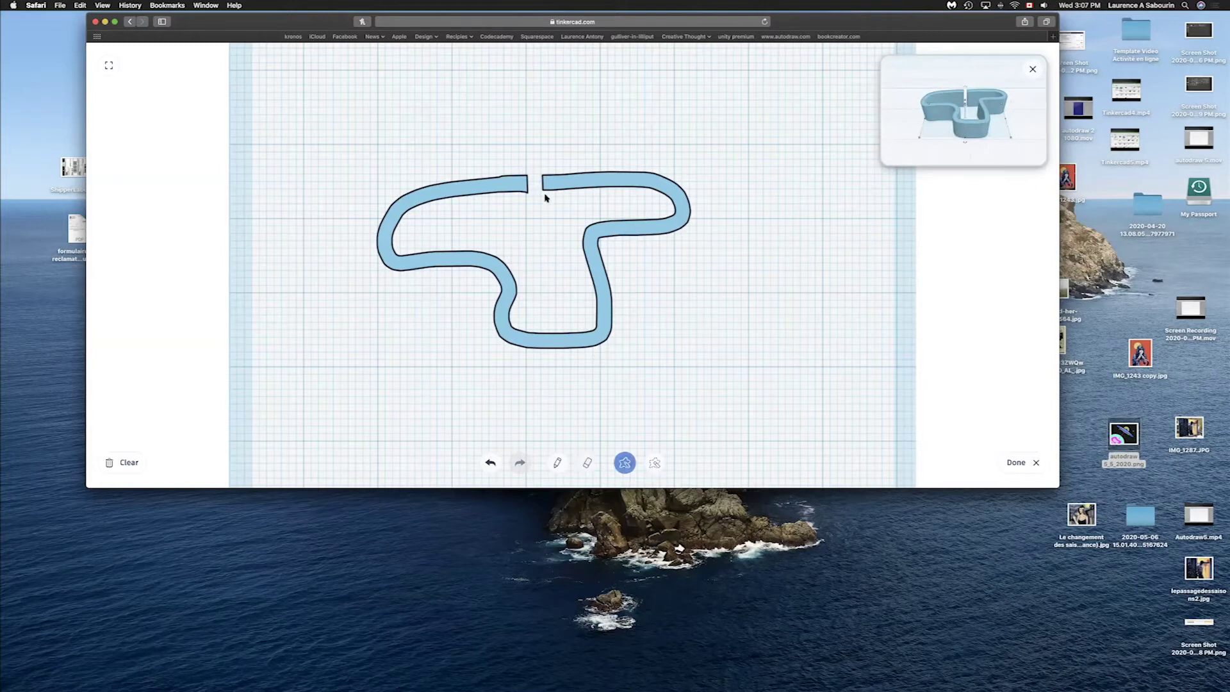
pyautogui.moveTo(525, 224)
pyautogui.mouseDown()
pyautogui.moveTo(525, 337)
pyautogui.moveTo(506, 319)
pyautogui.moveTo(503, 263)
pyautogui.moveTo(405, 261)
pyautogui.moveTo(419, 260)
pyautogui.moveTo(358, 218)
pyautogui.moveTo(381, 251)
pyautogui.moveTo(359, 257)
pyautogui.moveTo(344, 223)
pyautogui.moveTo(370, 155)
pyautogui.moveTo(418, 110)
pyautogui.moveTo(673, 96)
pyautogui.mouseUp()
pyautogui.scroll(5, 410, 264)
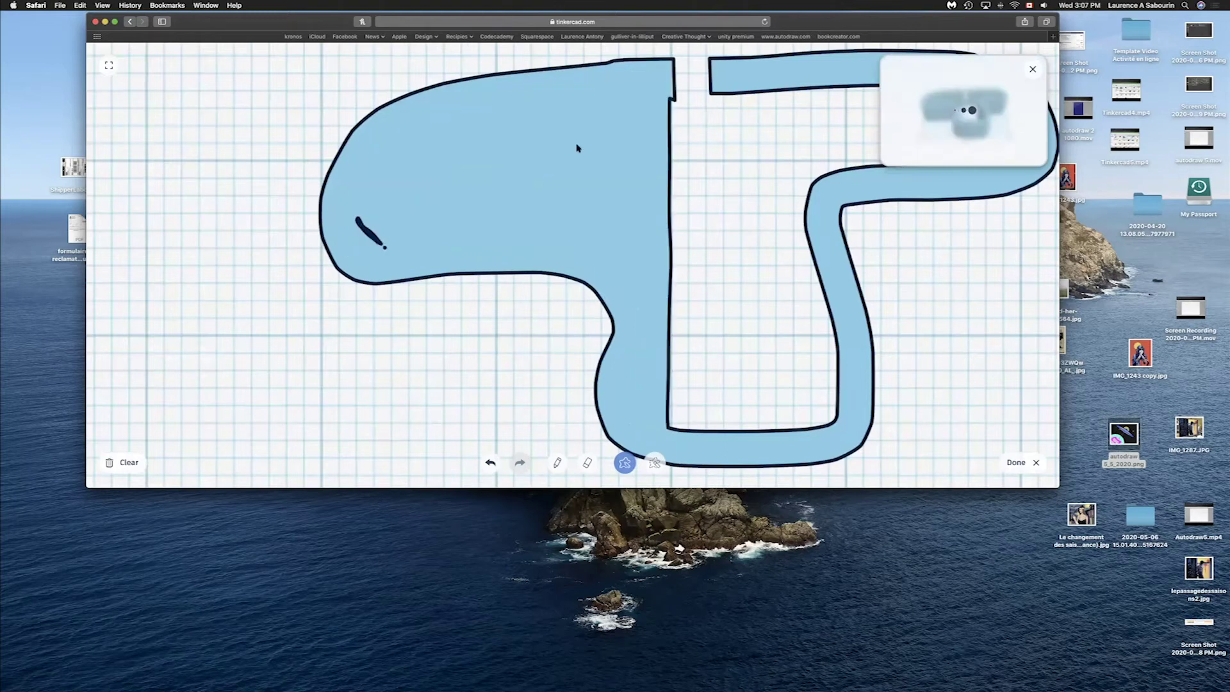
pyautogui.moveTo(356, 246)
pyautogui.mouseDown()
pyautogui.moveTo(417, 273)
pyautogui.moveTo(385, 239)
pyautogui.mouseUp()
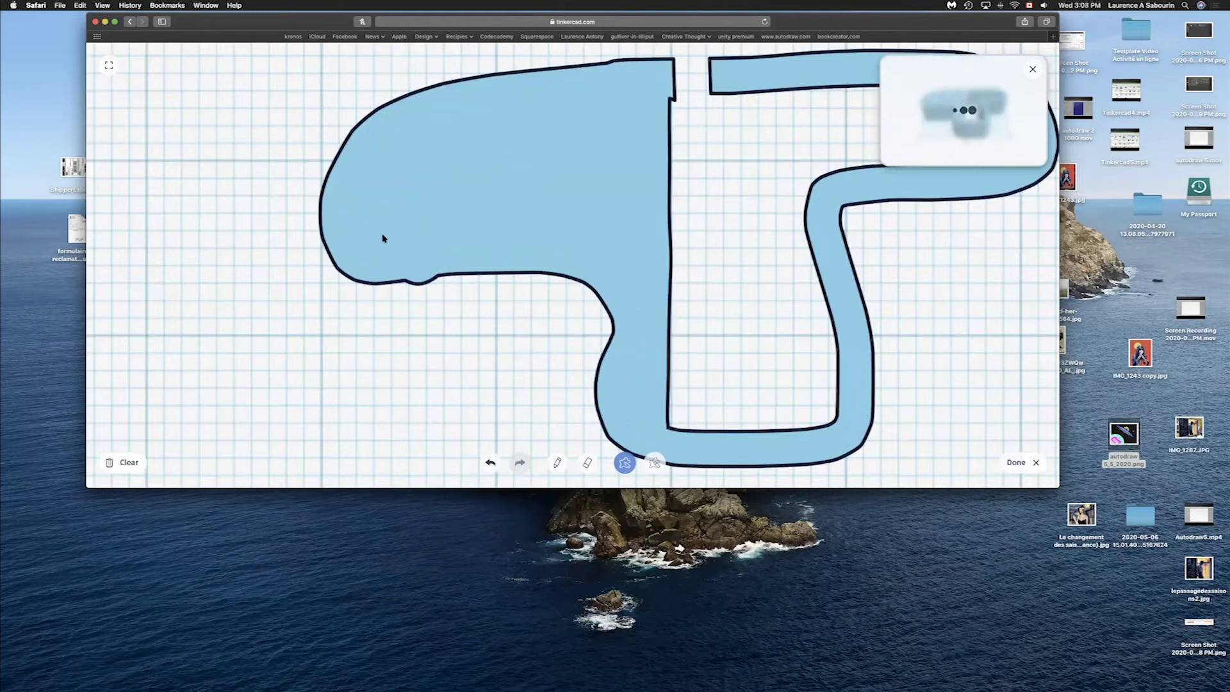
# Cut an irregular opening in the filled left half with the shape eraser tool and finish the scribble
pyautogui.click(656, 463)
pyautogui.moveTo(546, 148)
pyautogui.mouseDown()
pyautogui.moveTo(417, 215)
pyautogui.moveTo(626, 247)
pyautogui.moveTo(644, 166)
pyautogui.moveTo(601, 102)
pyautogui.moveTo(599, 167)
pyautogui.mouseUp()
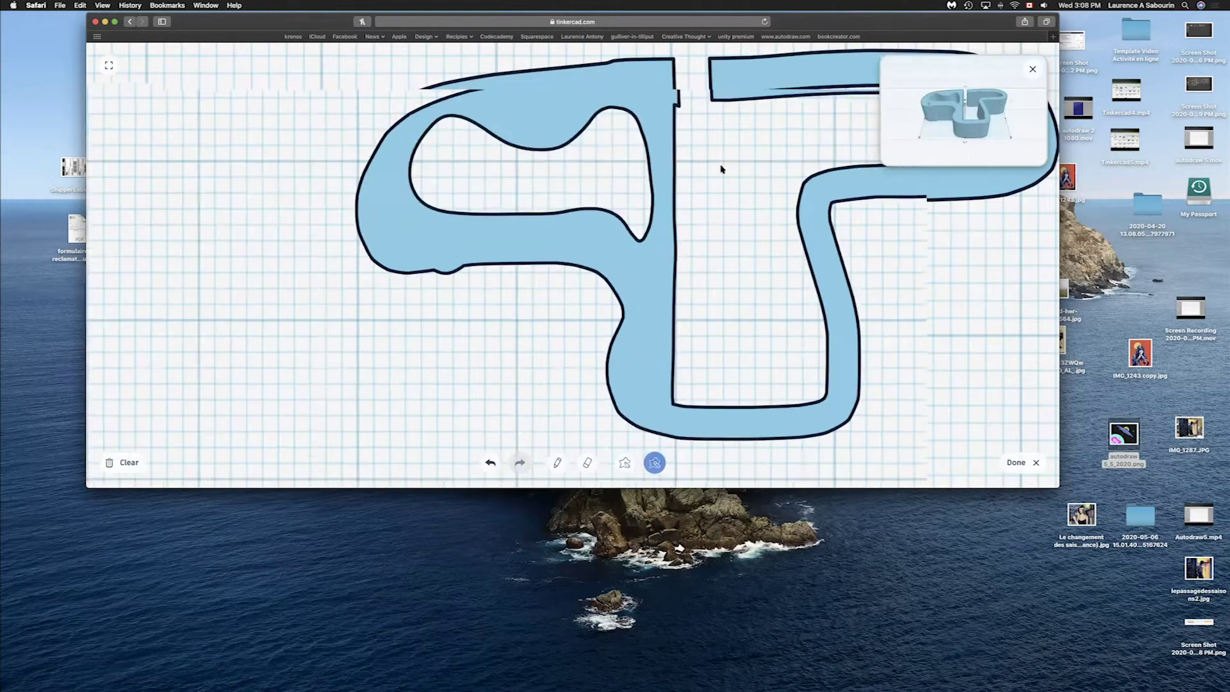
pyautogui.scroll(-5, 721, 168)
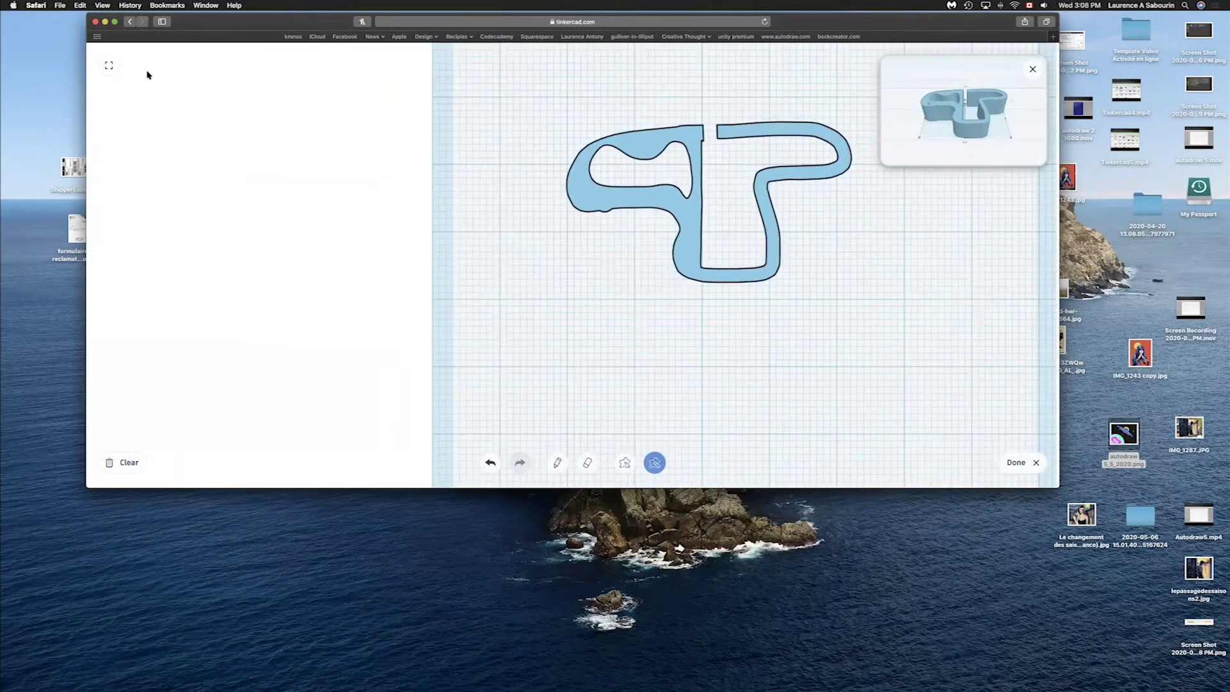
pyautogui.click(1017, 462)
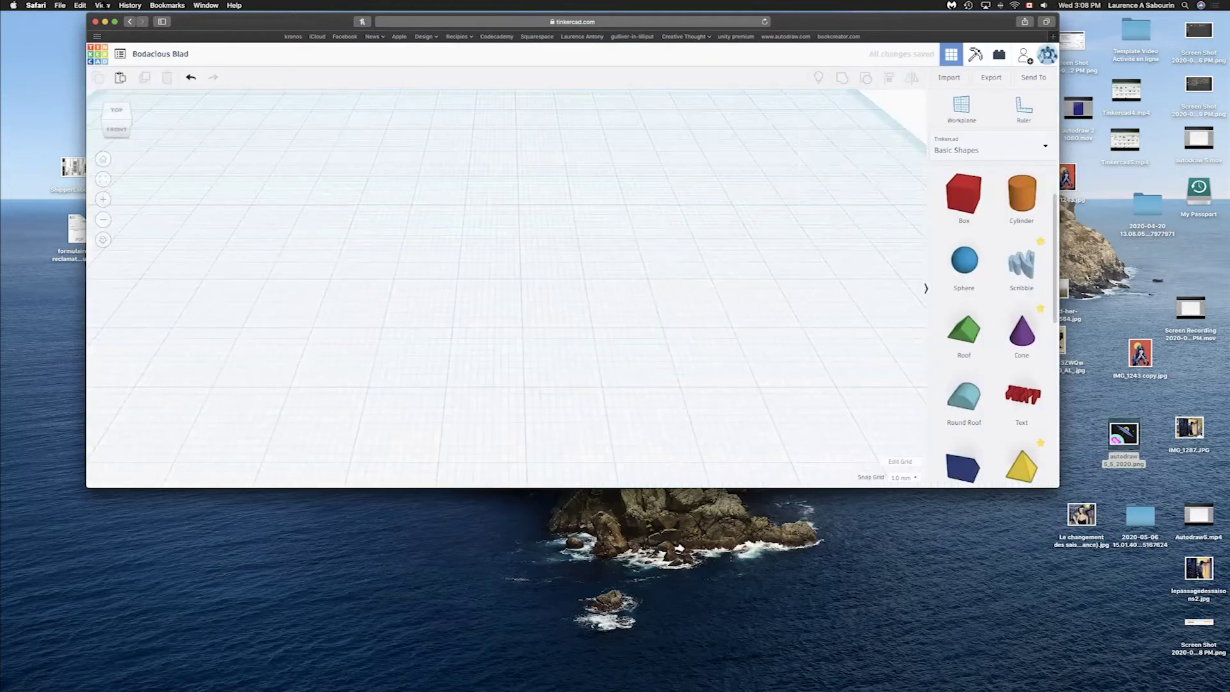
# Return the browser window to full screen and switch the shape library to all Shape Generators
pyautogui.click(114, 22)
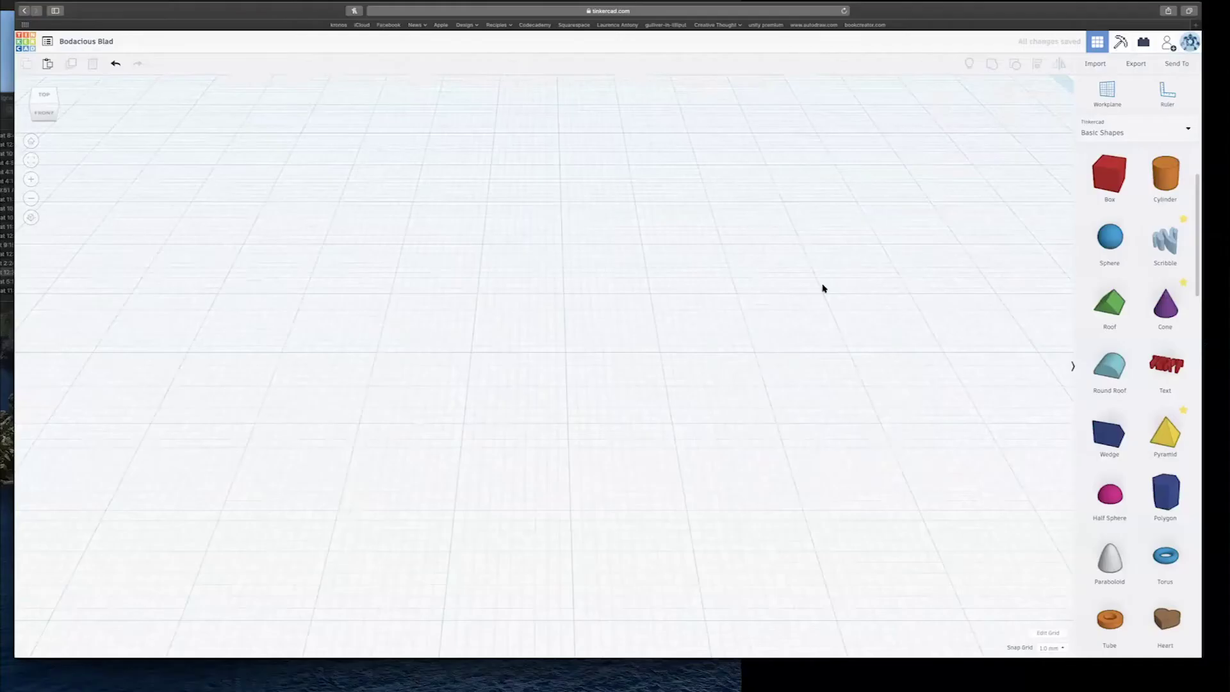
pyautogui.click(1172, 133)
pyautogui.click(1126, 269)
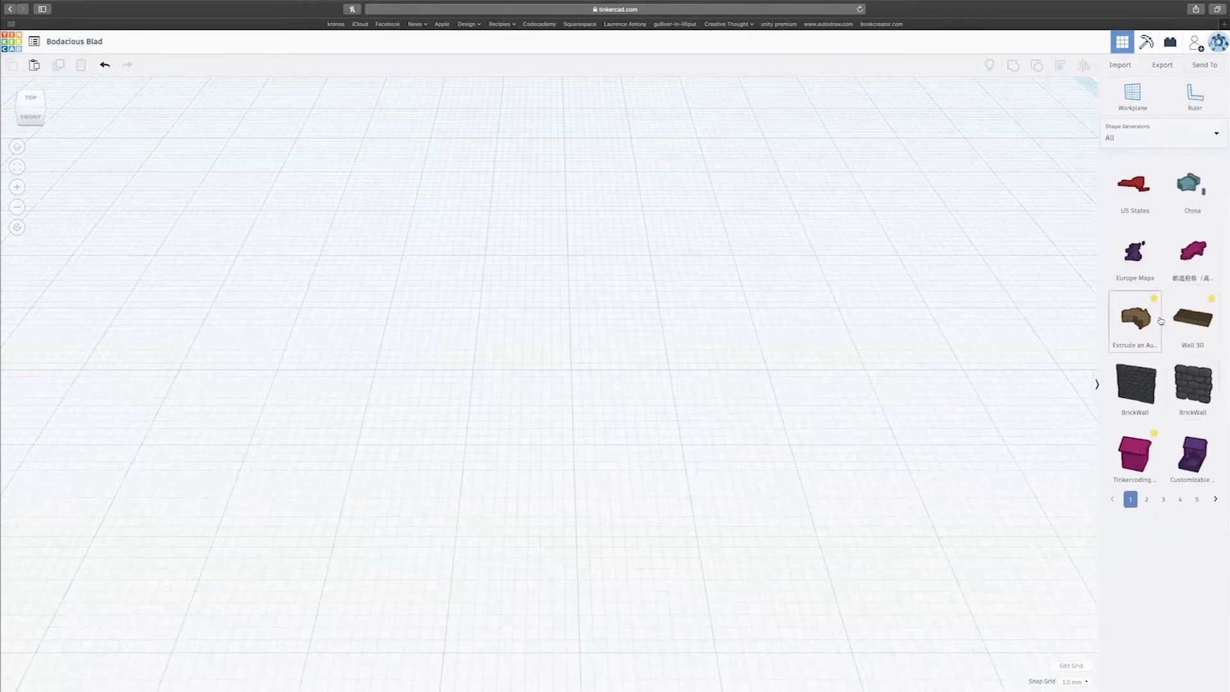
# Place a talk bubble from page 3 of the shape generators on the workplane and fit it in view
pyautogui.click(1164, 499)
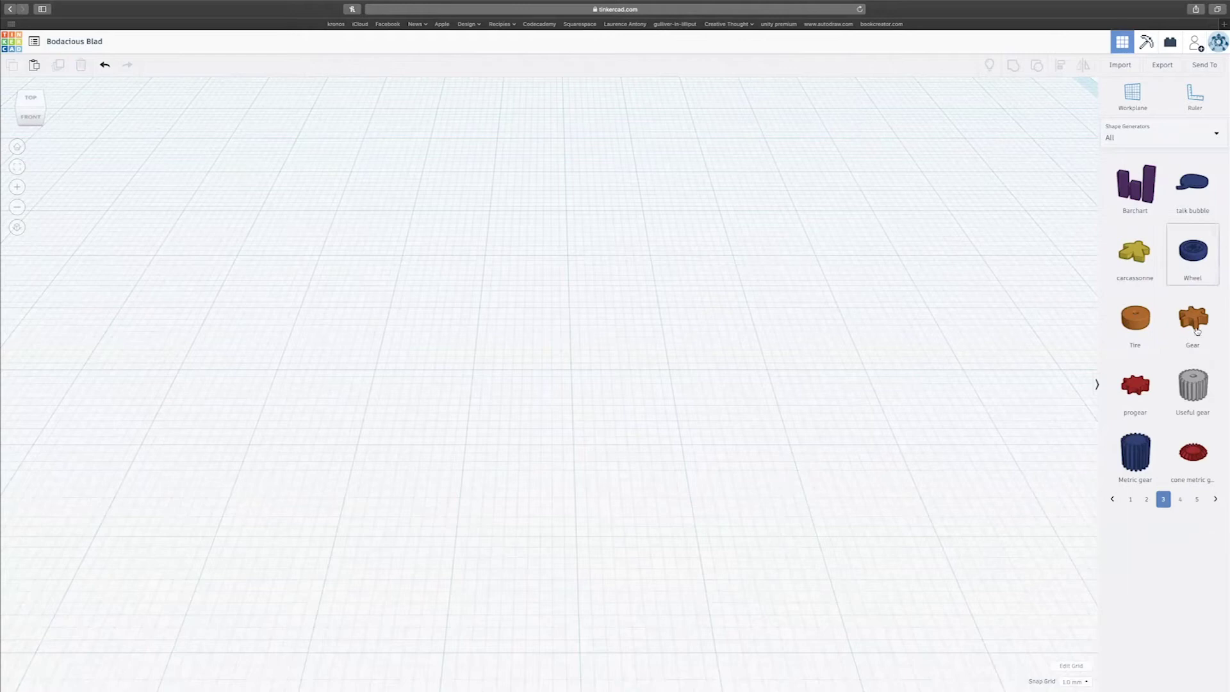
pyautogui.click(1197, 187)
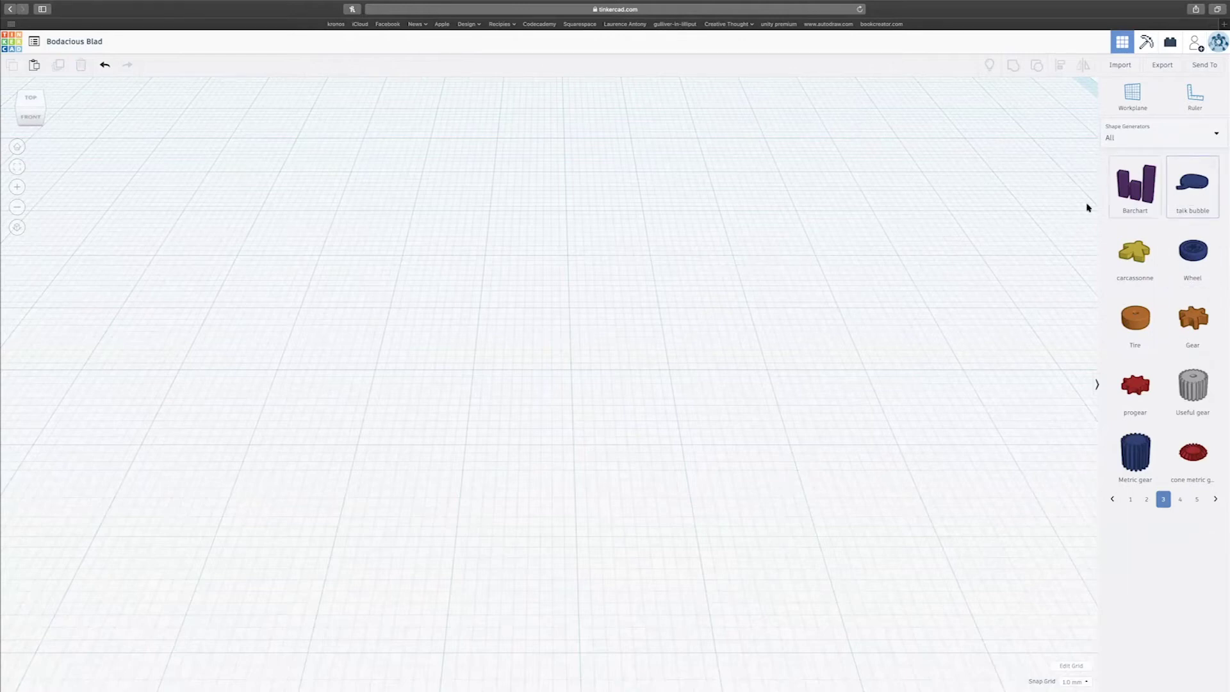
pyautogui.click(696, 254)
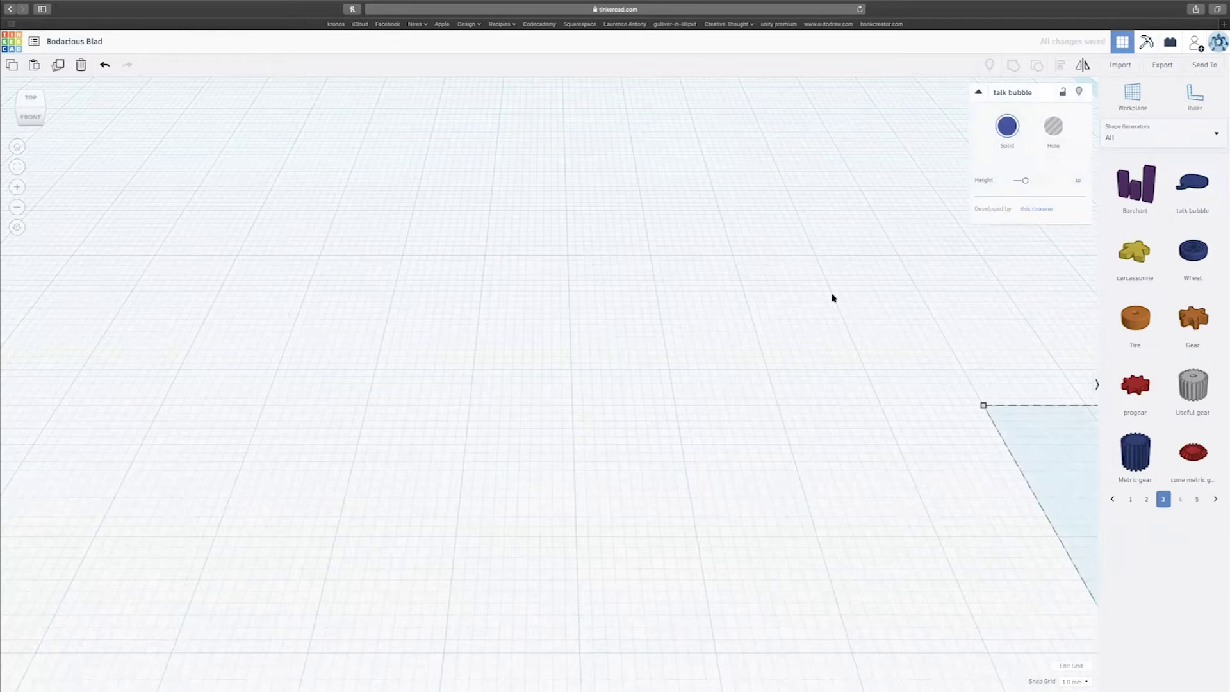
pyautogui.press('f')
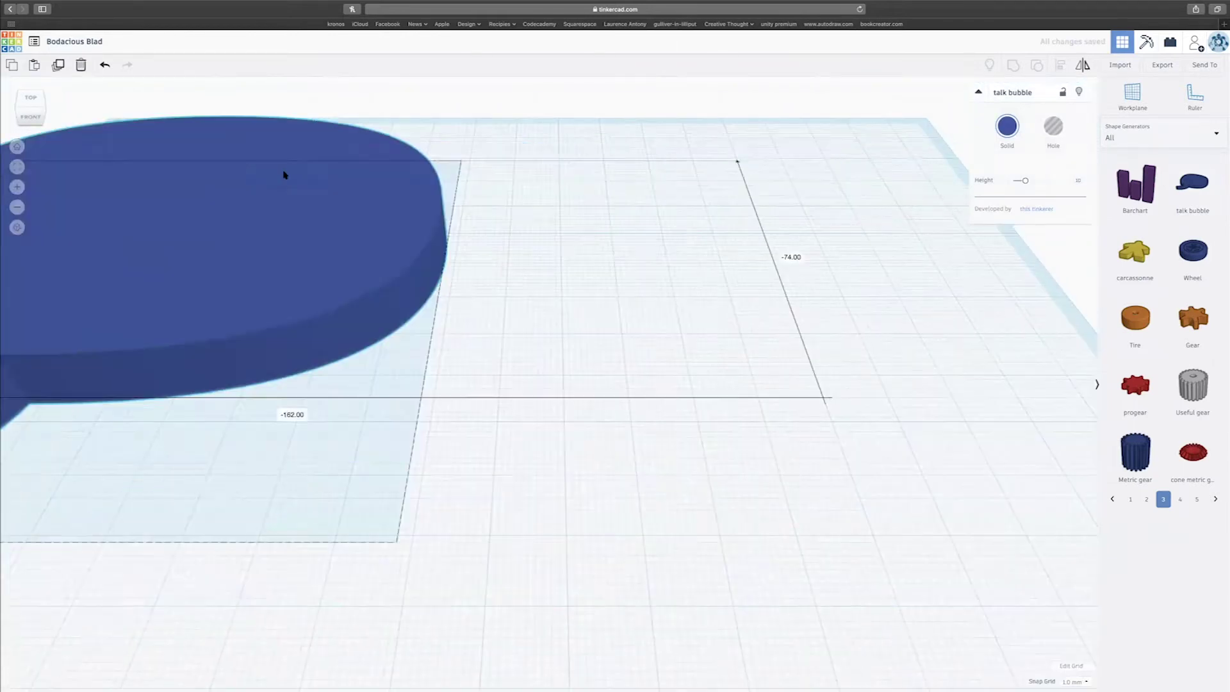
pyautogui.scroll(-1, 483, 321)
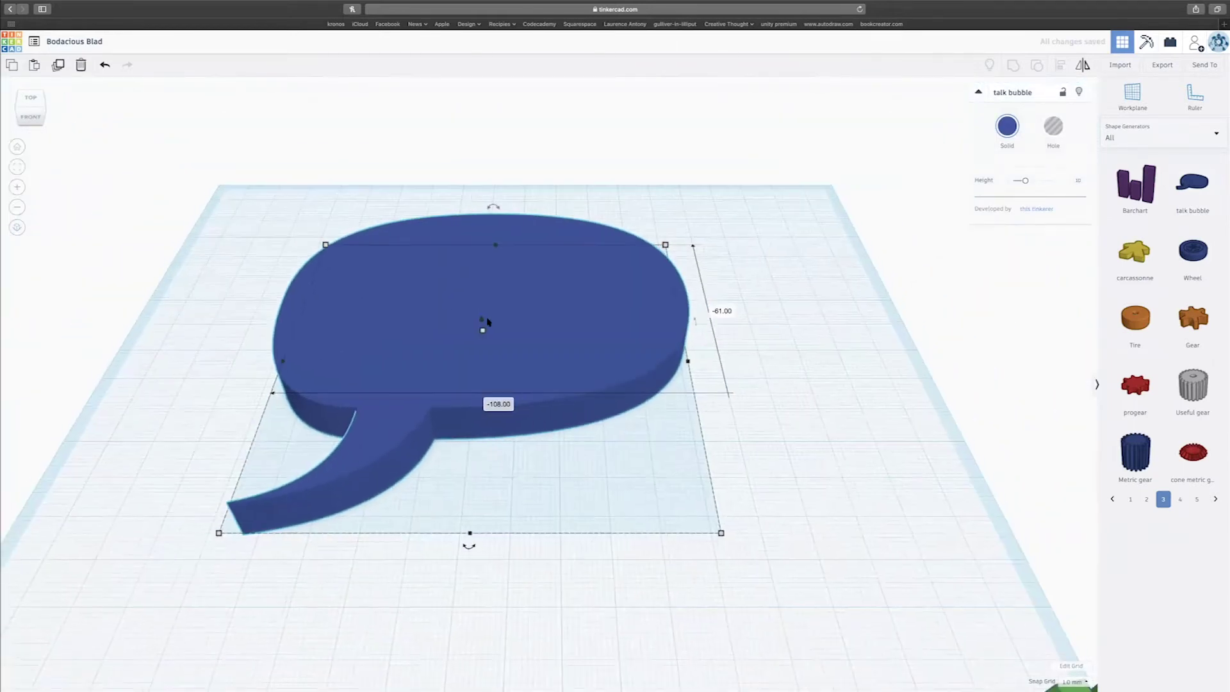
pyautogui.scroll(-3, 735, 341)
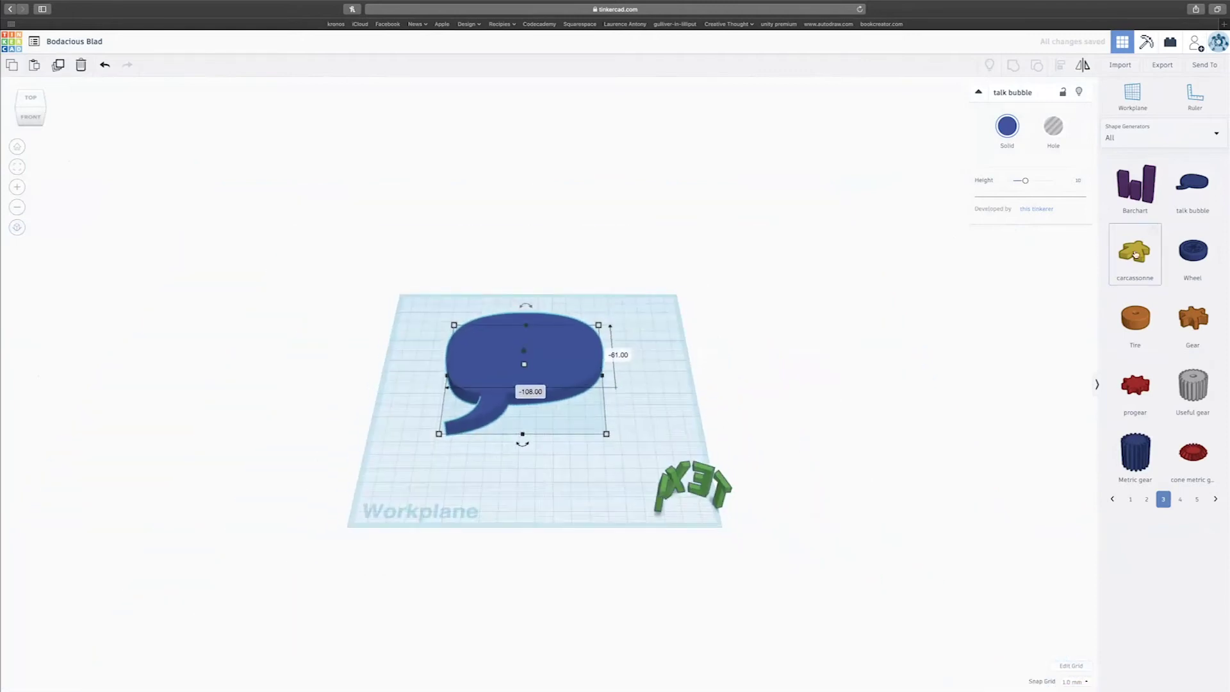
# Place a butterfly from page 5 of the shape generators at the workplane's far-left corner, and open page 6 of the generators
pyautogui.click(1181, 498)
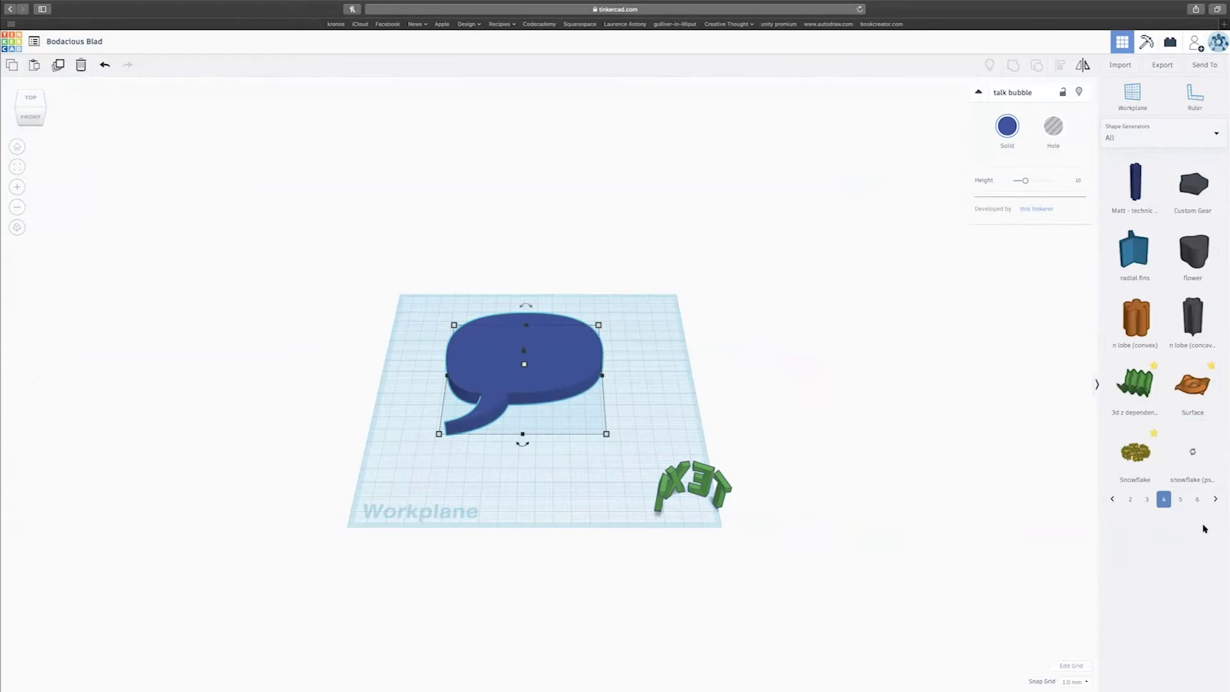
pyautogui.click(1181, 500)
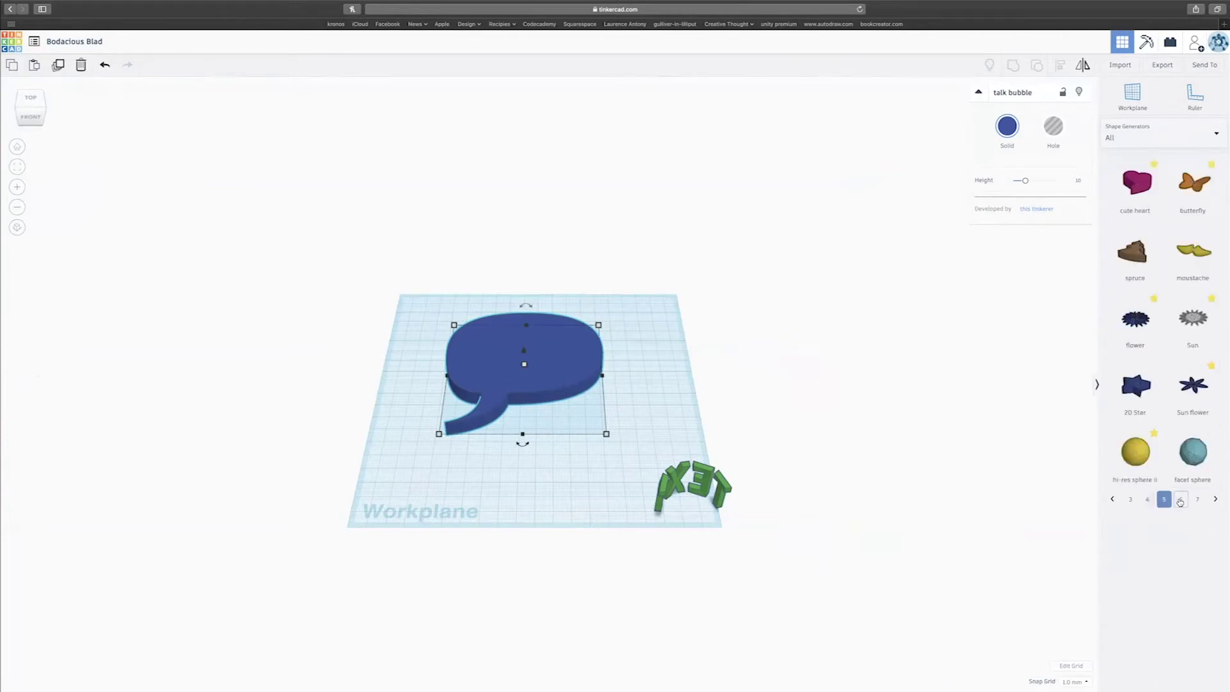
pyautogui.click(1194, 182)
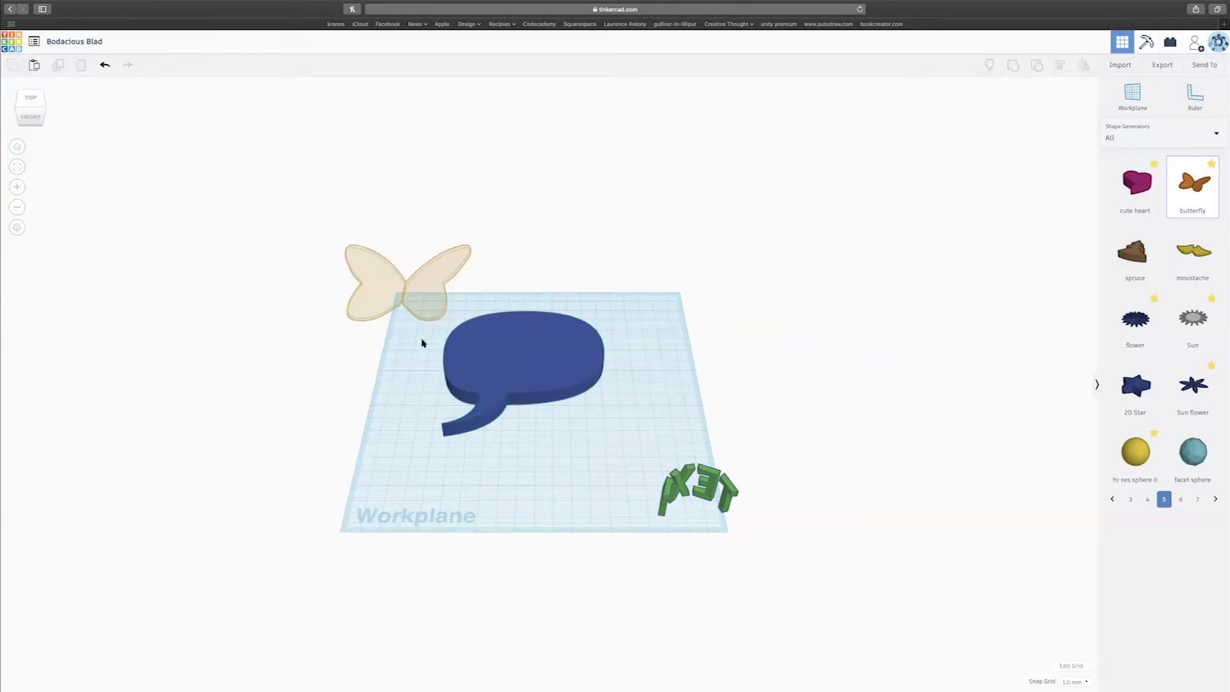
pyautogui.click(418, 307)
pyautogui.scroll(3, 554, 356)
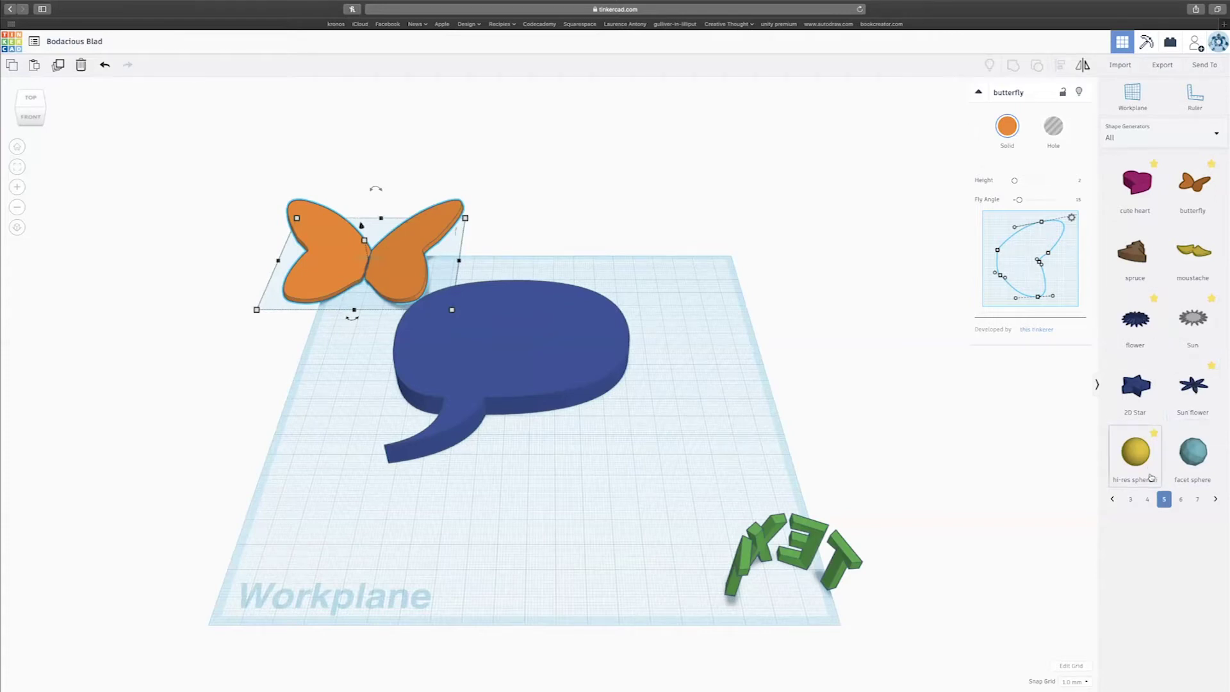
pyautogui.click(1181, 500)
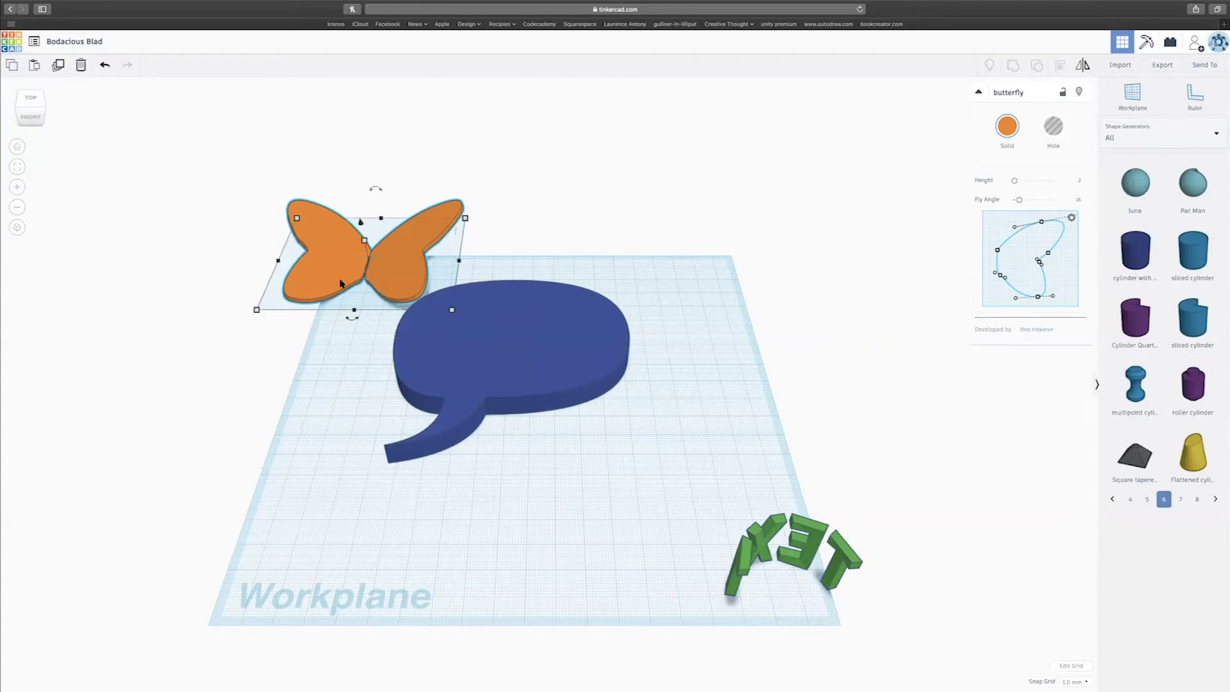
# Move the butterfly and the talk bubble off the workplane, placing them beyond its right side and far-right corner
pyautogui.scroll(-3, 342, 282)
pyautogui.moveTo(399, 295); pyautogui.dragTo(467, 403)
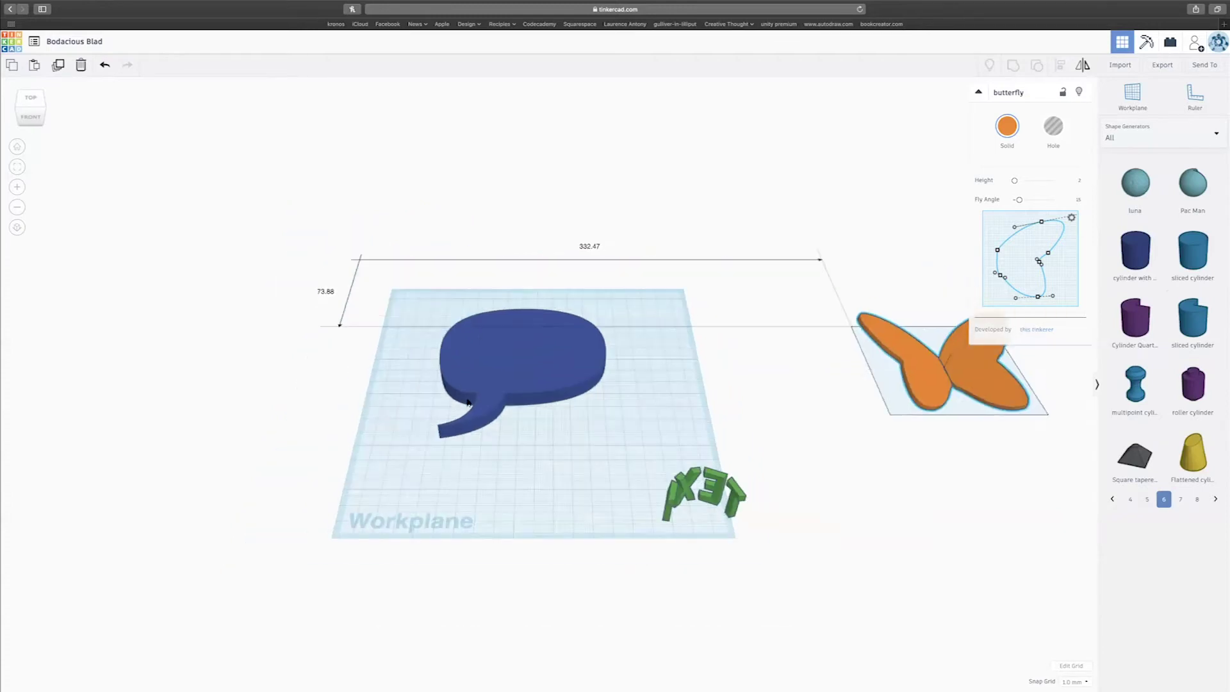
pyautogui.moveTo(495, 363); pyautogui.dragTo(720, 225)
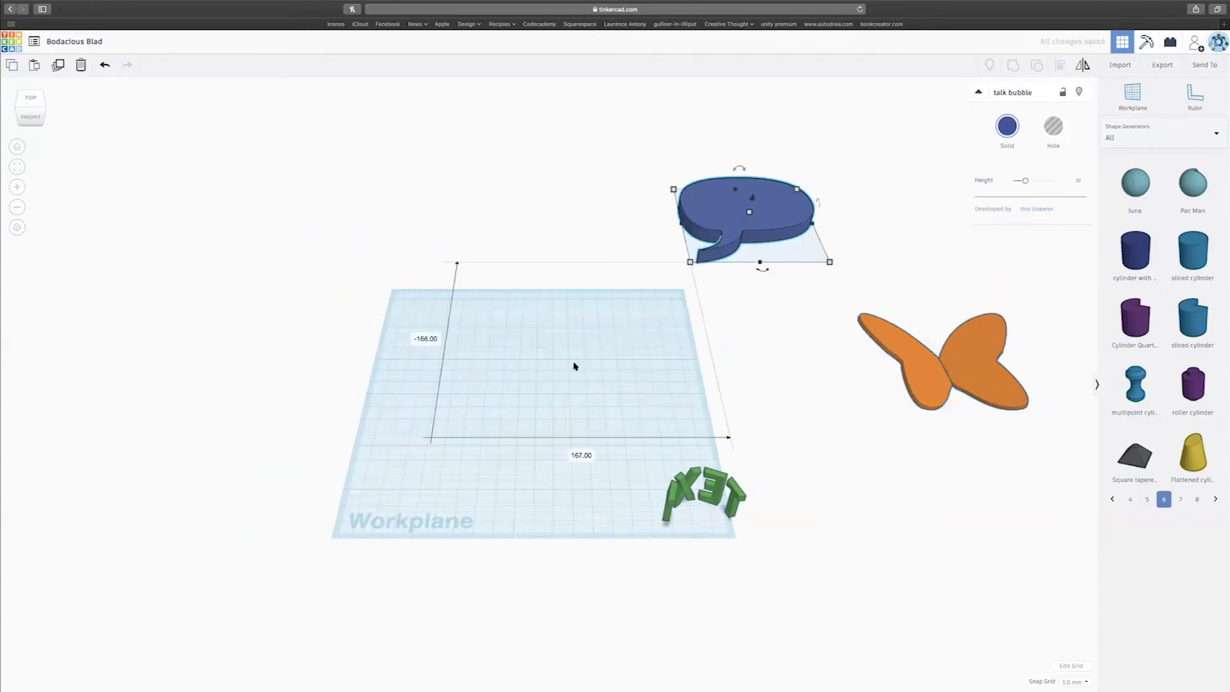
# Switch the shape library to Basic Shapes and place a solid cylinder in the workplane's far-left area
pyautogui.click(1172, 137)
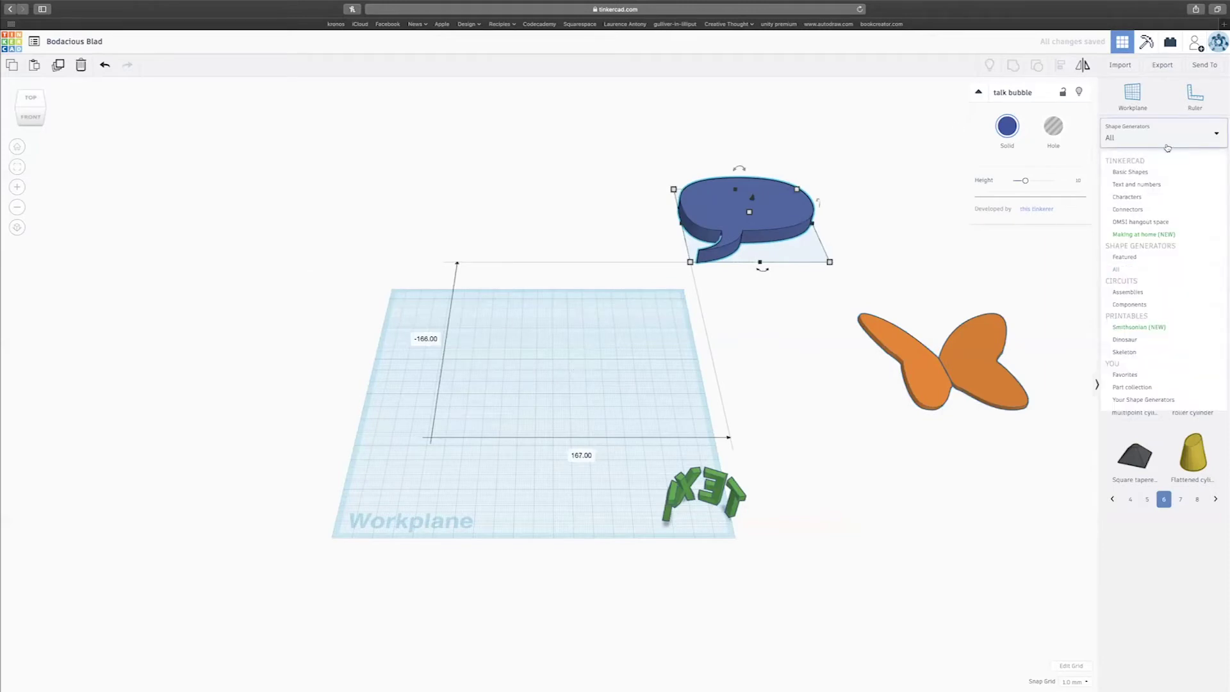
pyautogui.click(1137, 171)
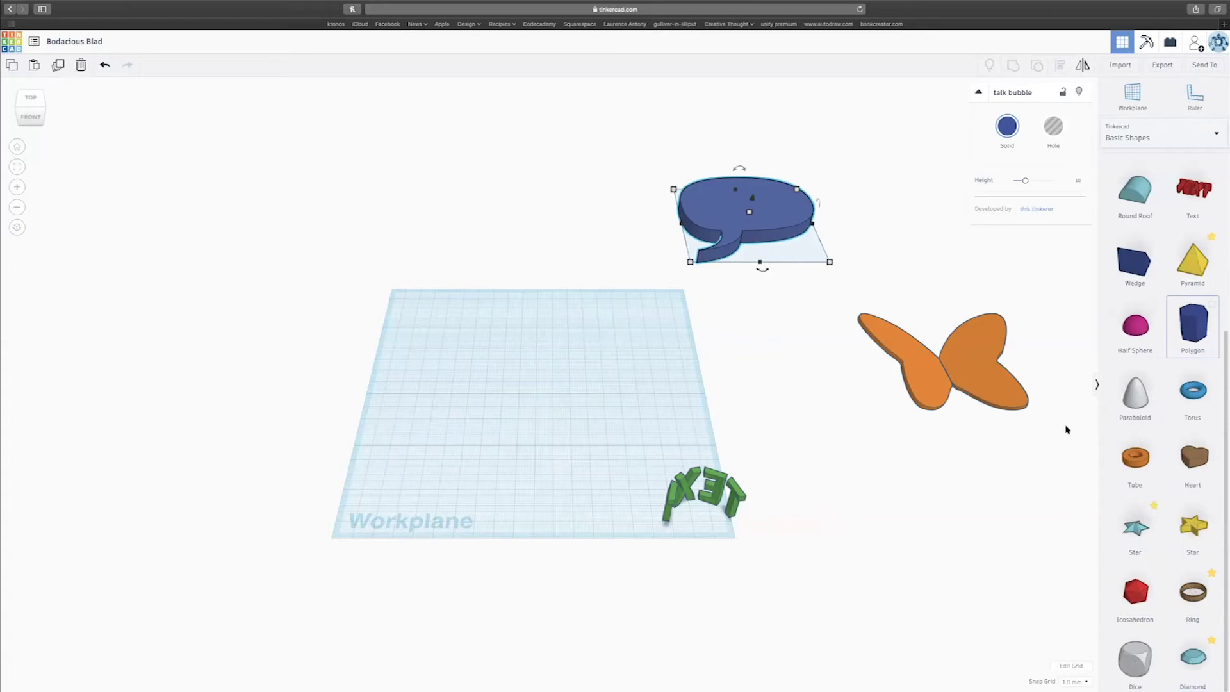
pyautogui.scroll(5, 1145, 313)
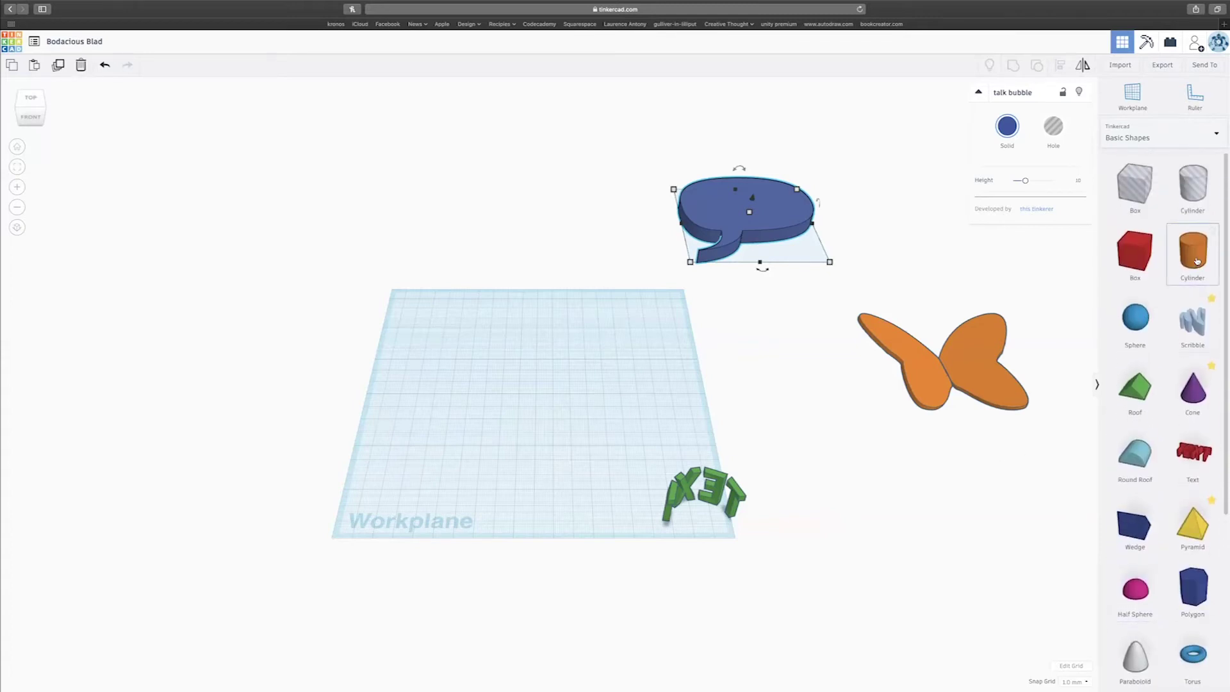
pyautogui.scroll(-3, 1154, 385)
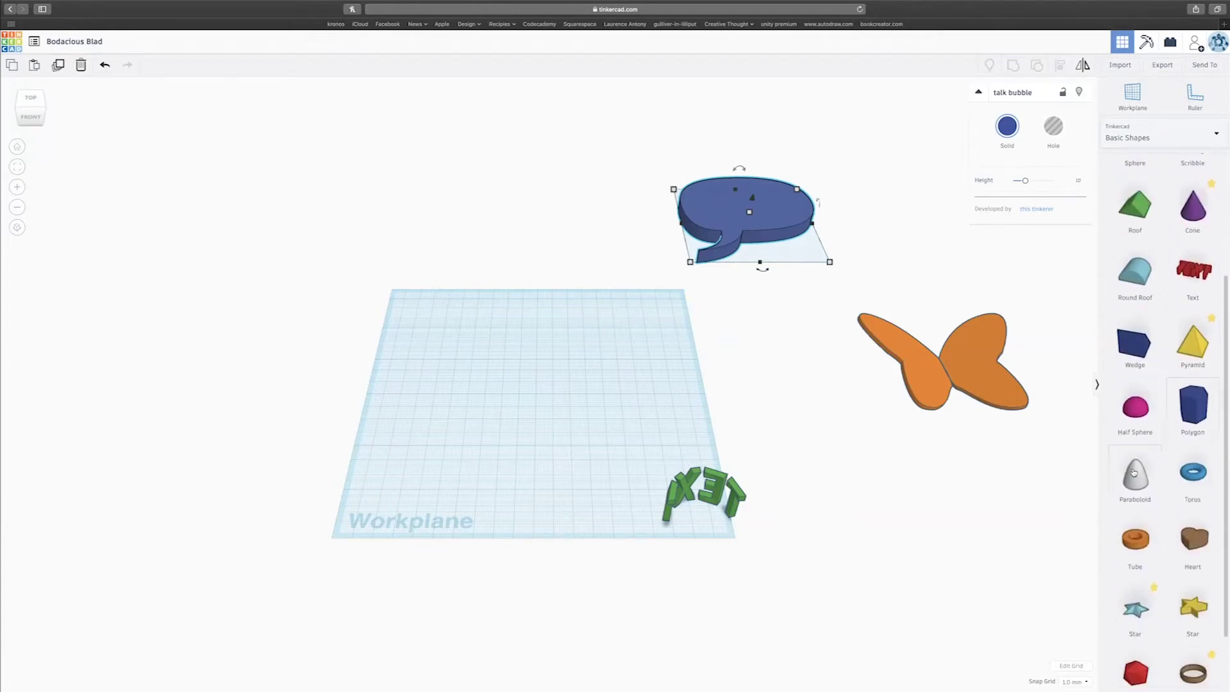
pyautogui.scroll(3, 1132, 499)
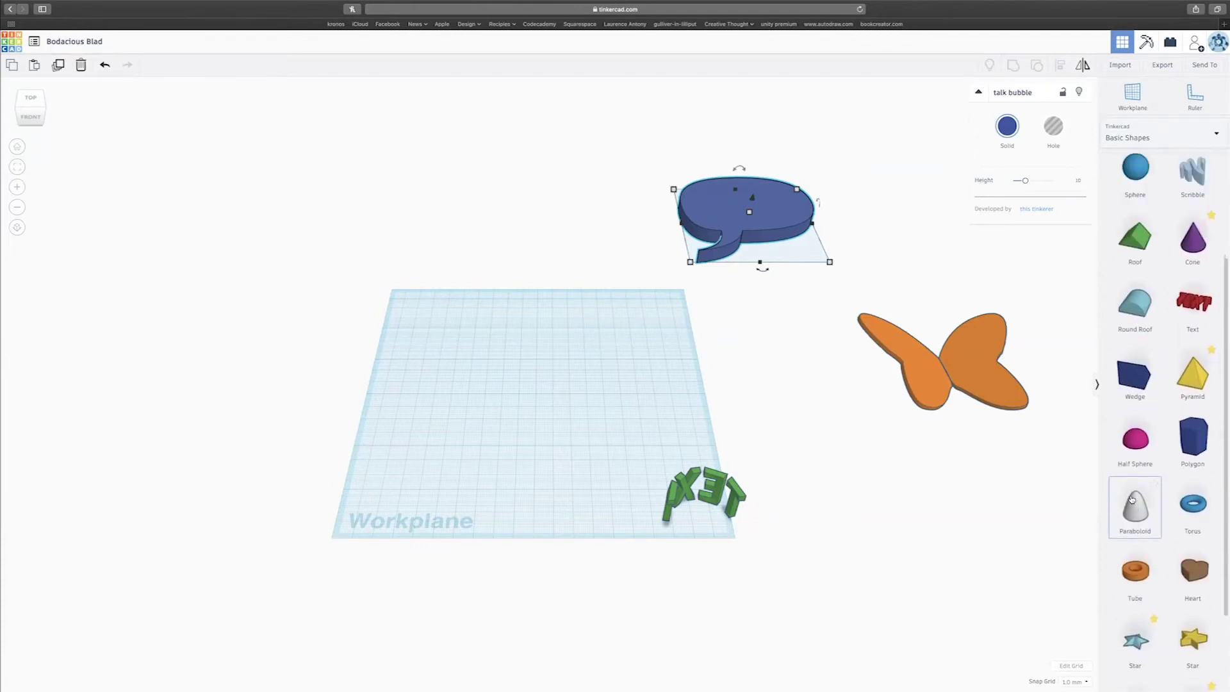
pyautogui.moveTo(1205, 249); pyautogui.dragTo(478, 367)
pyautogui.scroll(3, 475, 384)
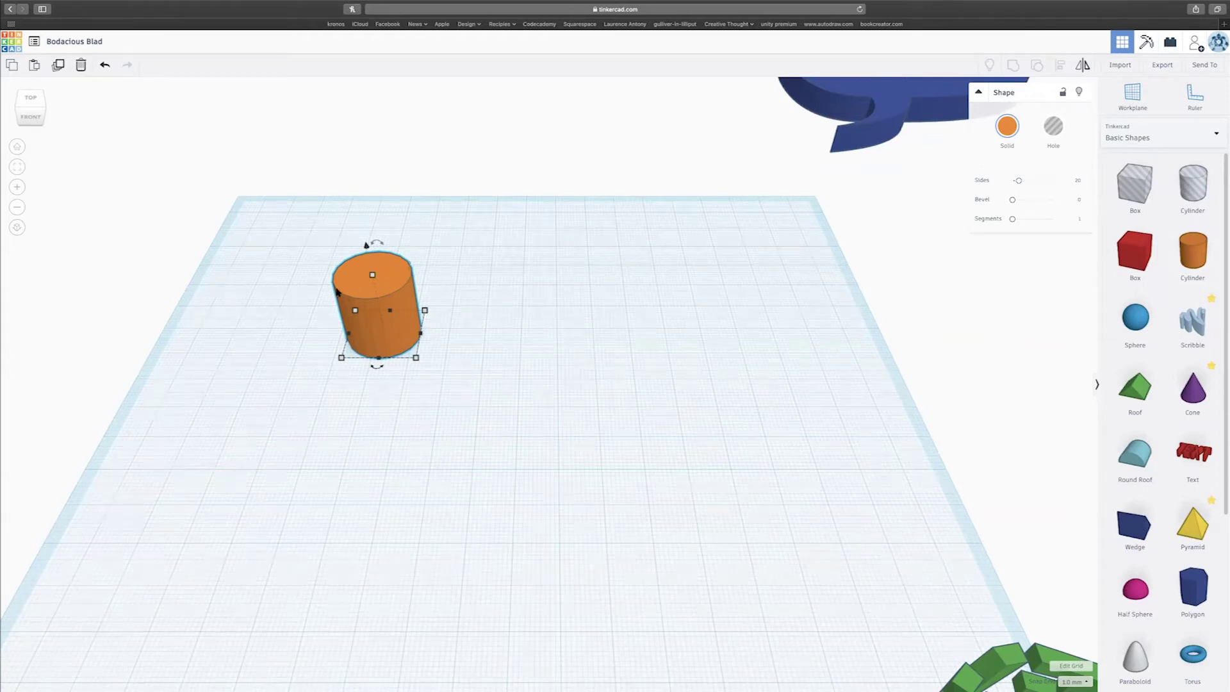
# Set the cylinder's number of sides to 64 and deselect it
pyautogui.moveTo(1020, 184); pyautogui.dragTo(1078, 184)
pyautogui.scroll(-3, 487, 357)
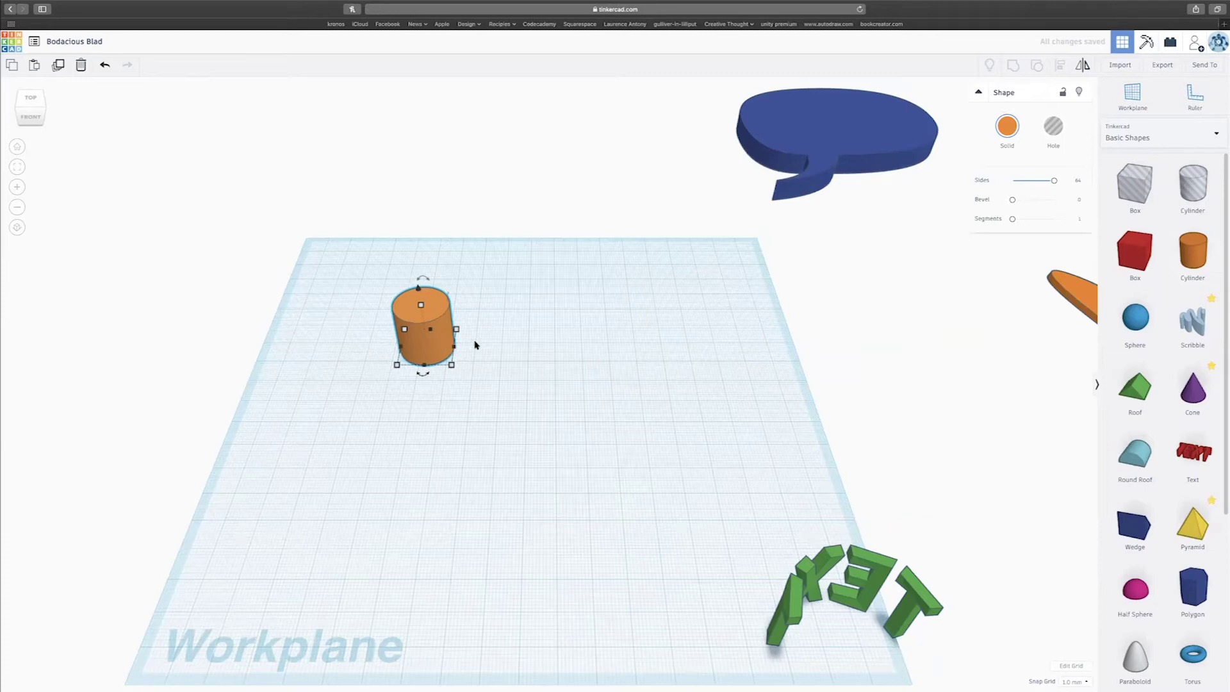
pyautogui.scroll(-3, 456, 362)
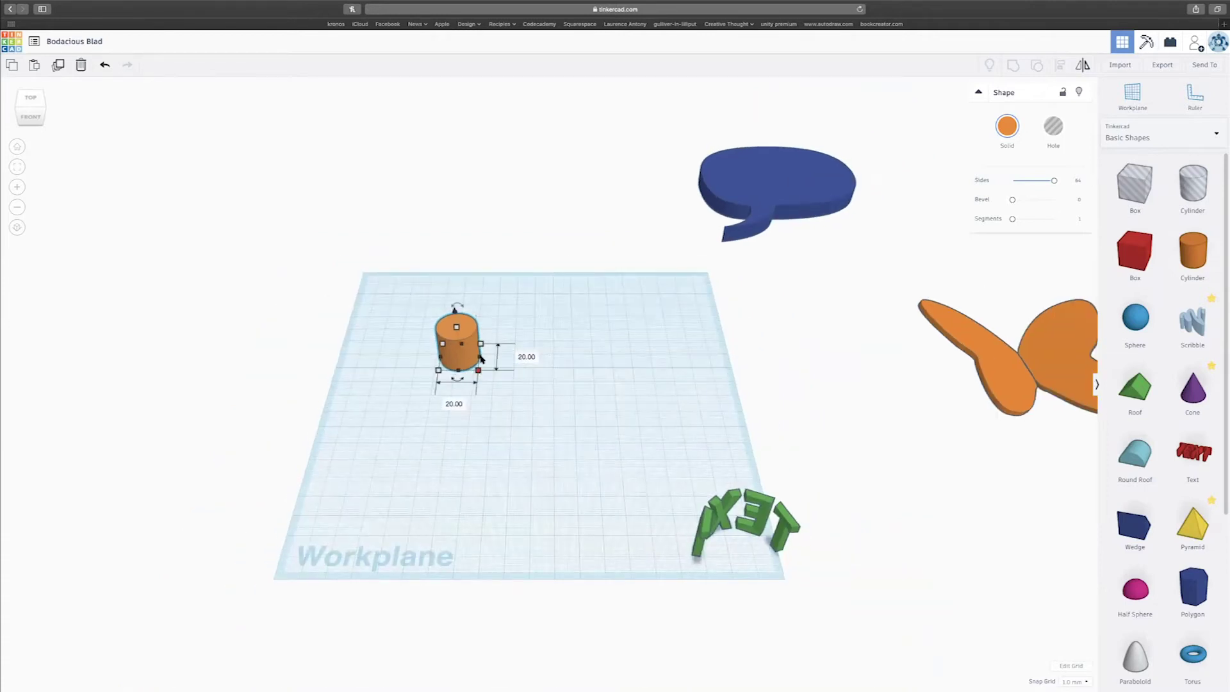
pyautogui.click(594, 330)
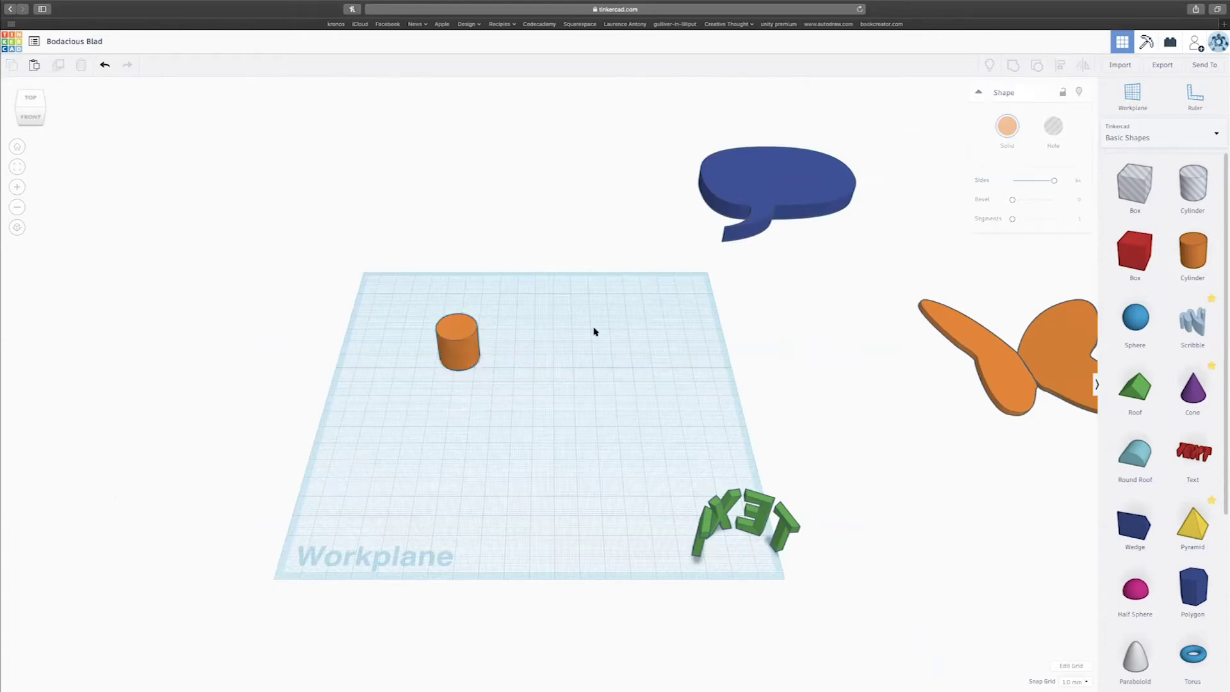
# Enlarge the cylinder to 65 mm in width, depth and height
pyautogui.scroll(3, 694, 305)
pyautogui.scroll(-3, 603, 278)
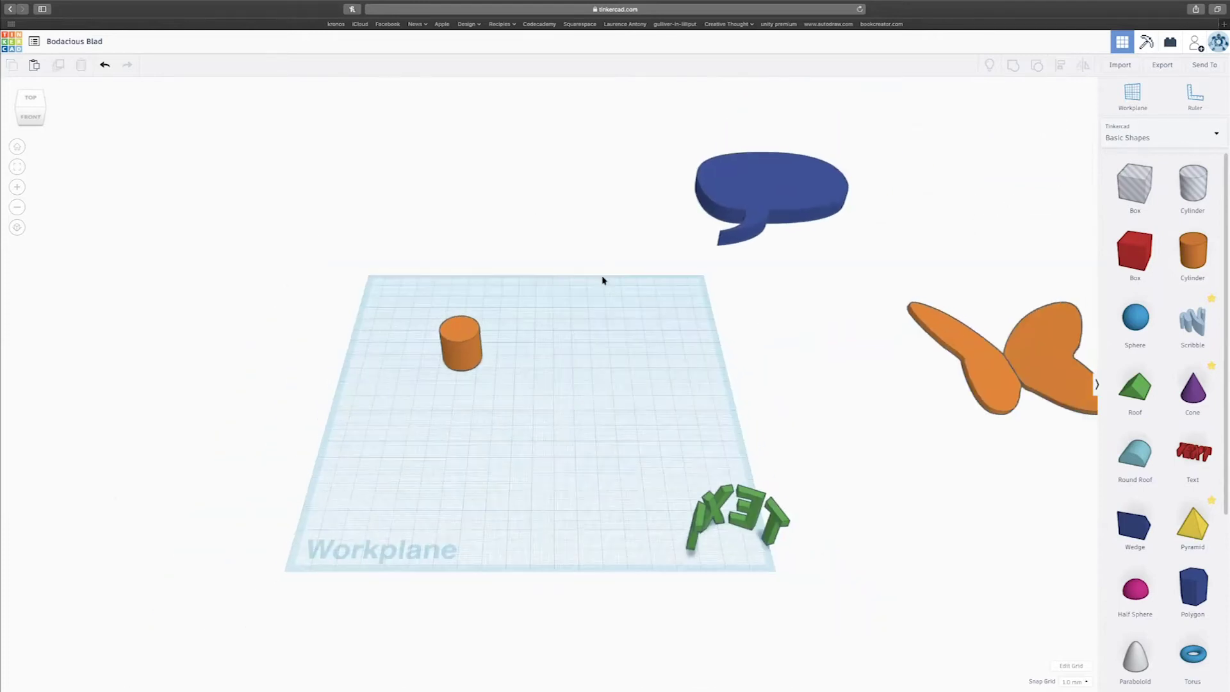
pyautogui.scroll(4, 617, 296)
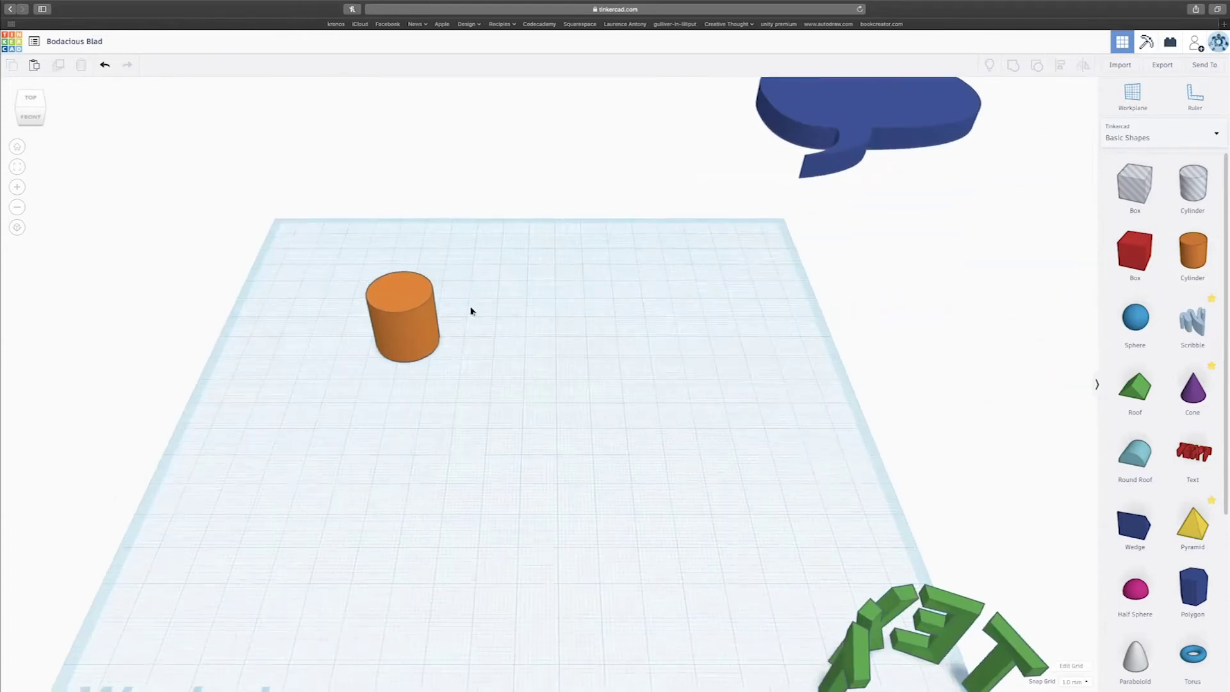
pyautogui.click(402, 319)
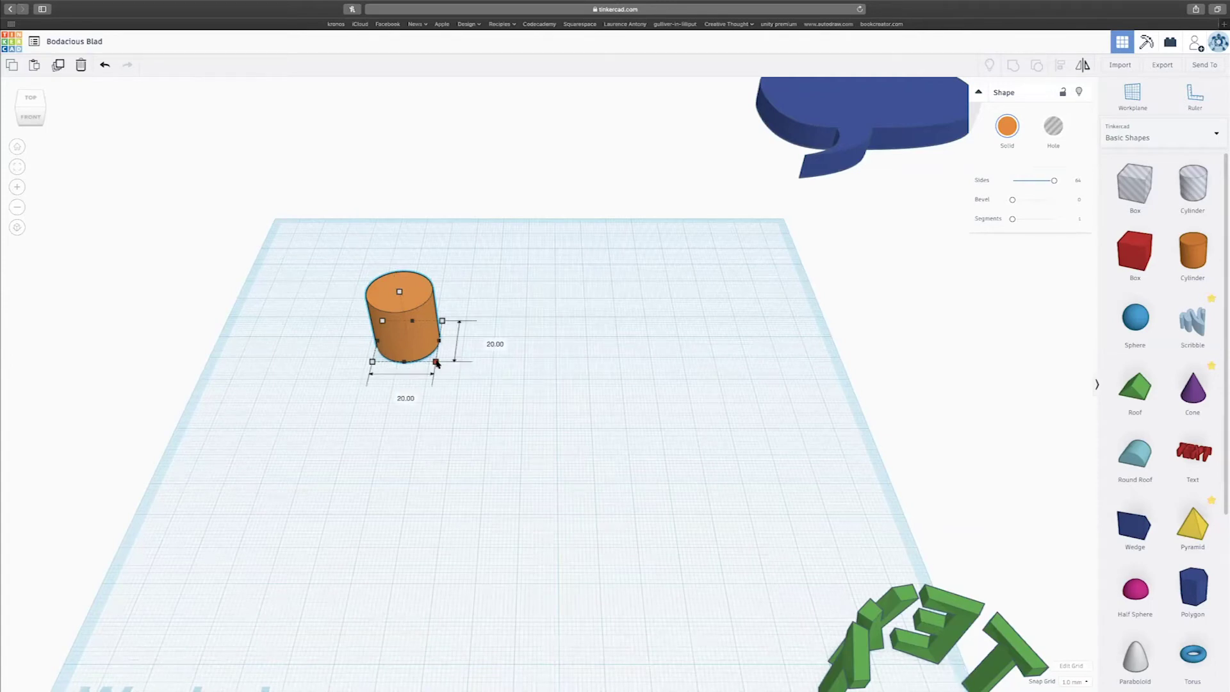
pyautogui.moveTo(436, 363); pyautogui.dragTo(542, 440)
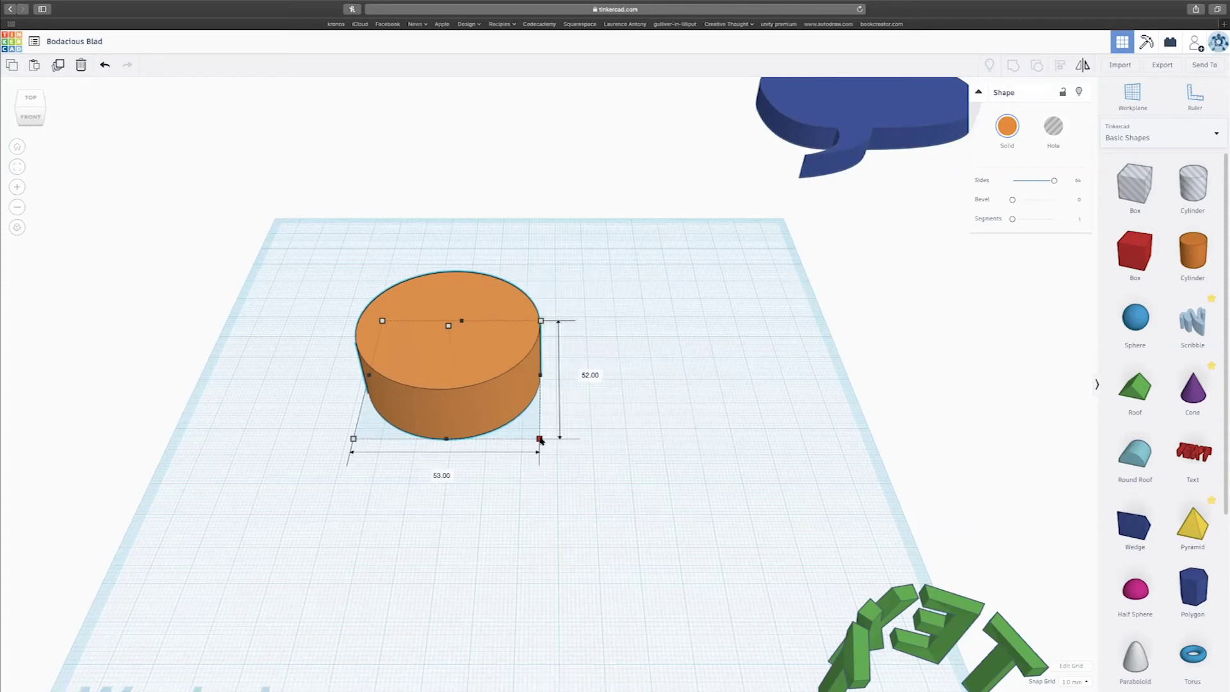
pyautogui.moveTo(541, 441); pyautogui.dragTo(585, 475)
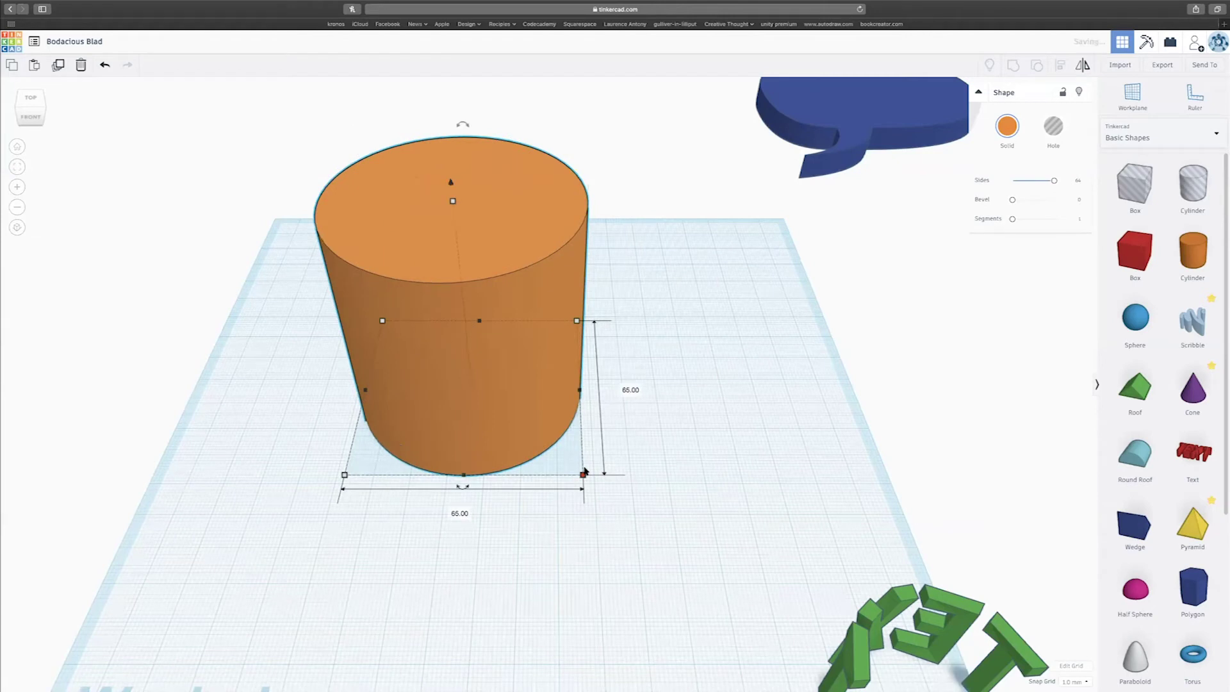
# Move the cylinder 11 mm to the right and 7 mm toward the workplane's front, and raise its height to 73 mm
pyautogui.moveTo(525, 412); pyautogui.dragTo(578, 438)
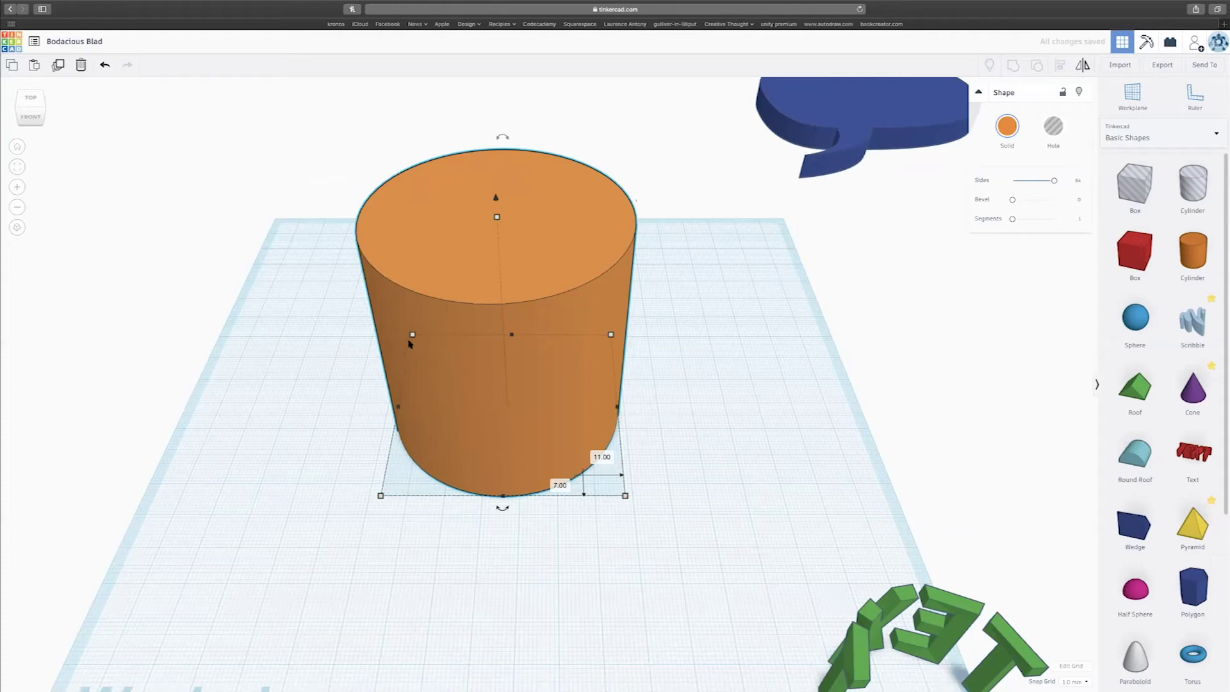
pyautogui.scroll(-5, 412, 340)
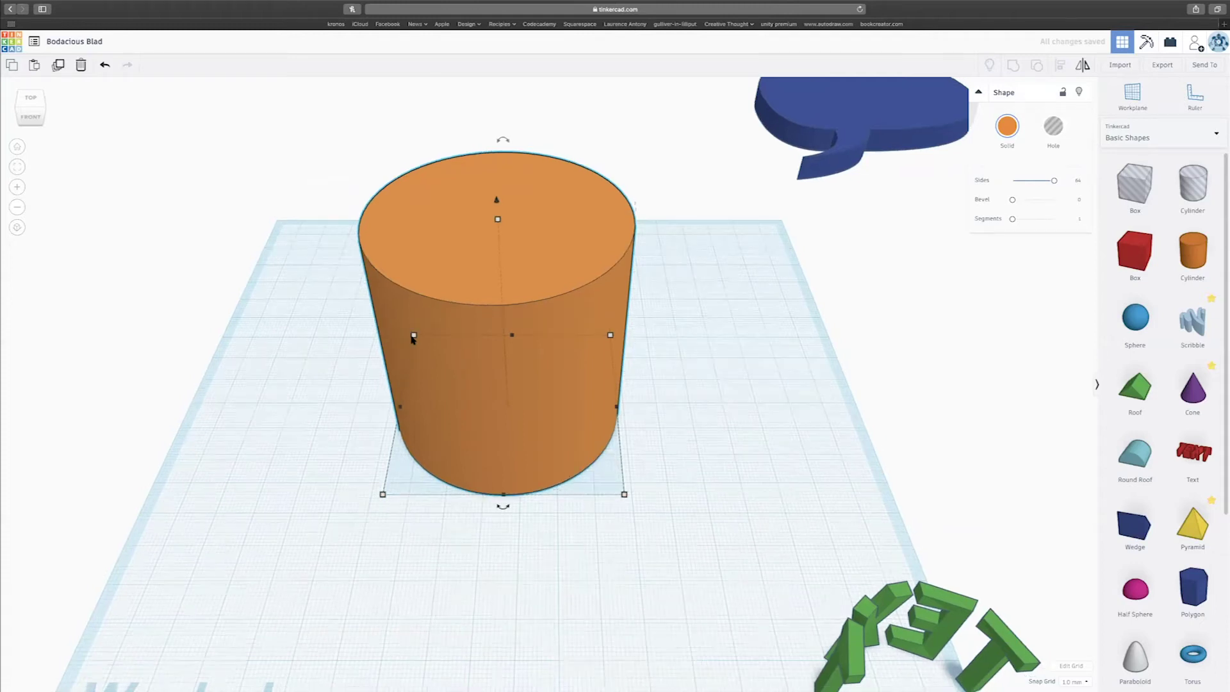
pyautogui.scroll(5, 412, 343)
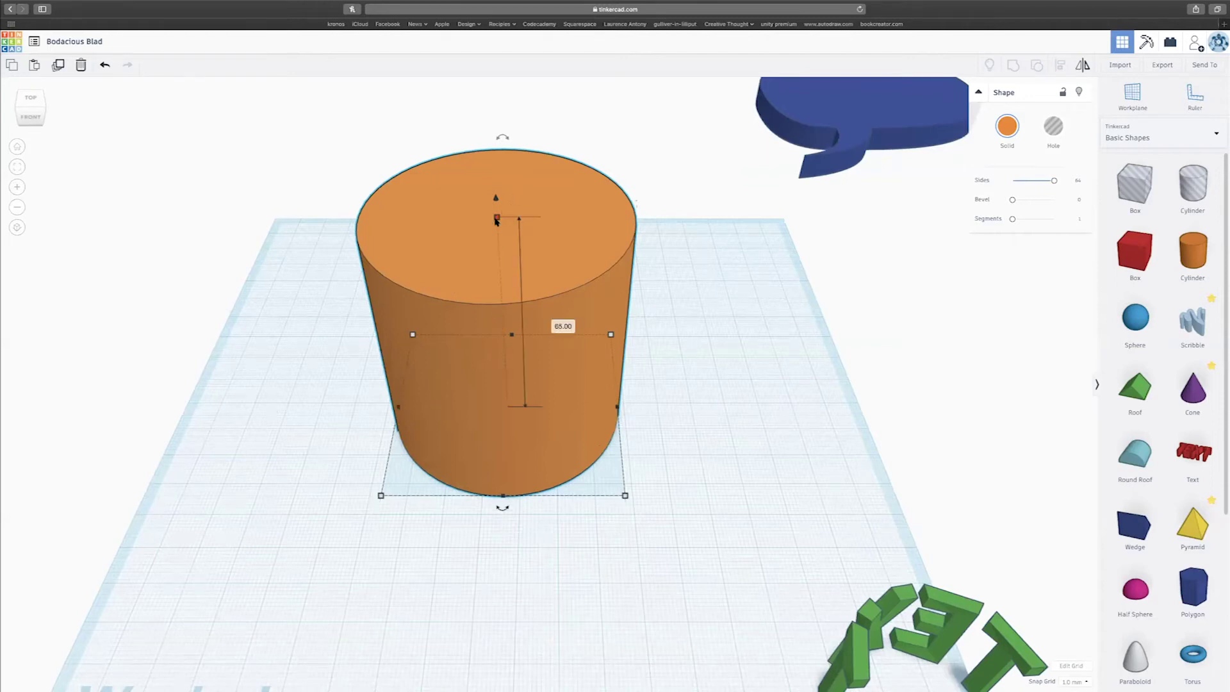
pyautogui.moveTo(496, 222); pyautogui.dragTo(502, 184, button='right')
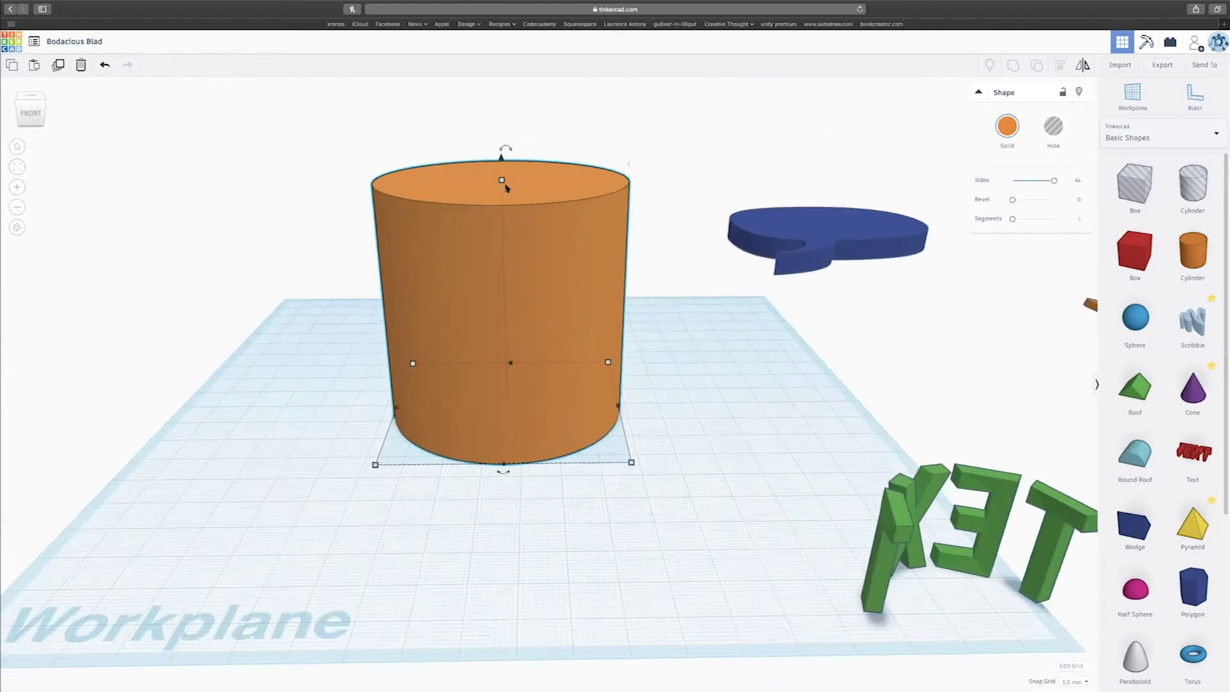
pyautogui.scroll(-3, 502, 184)
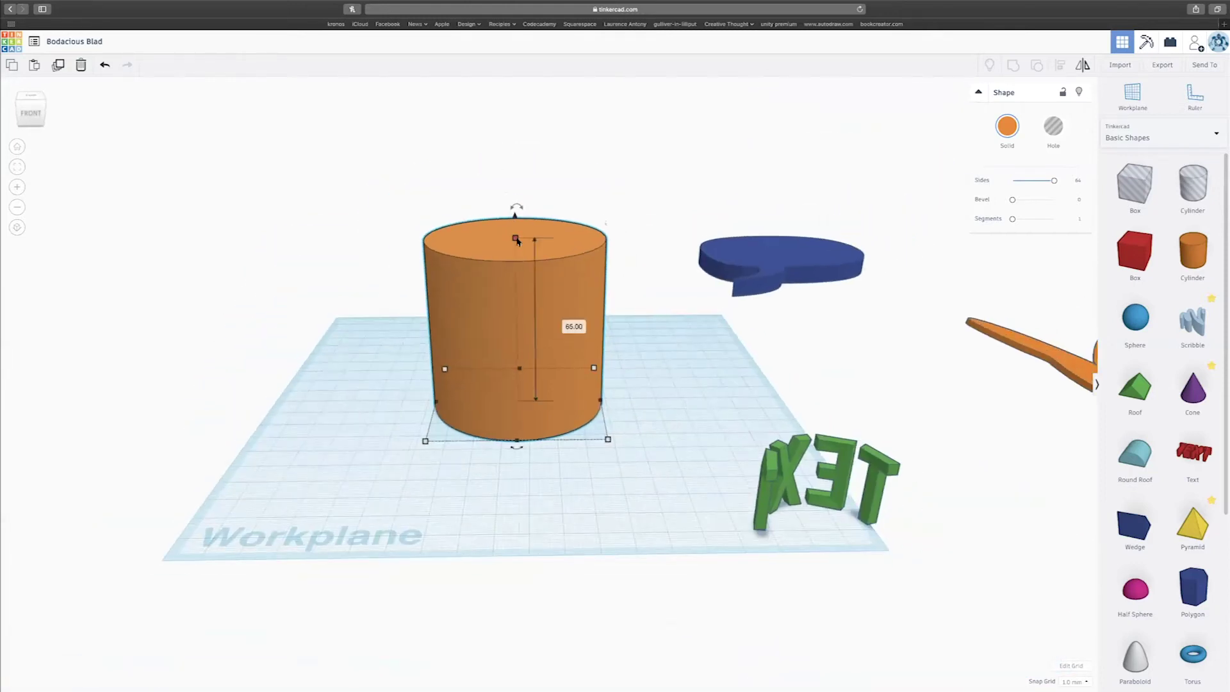
pyautogui.moveTo(518, 241); pyautogui.dragTo(517, 222)
pyautogui.scroll(-2, 563, 318)
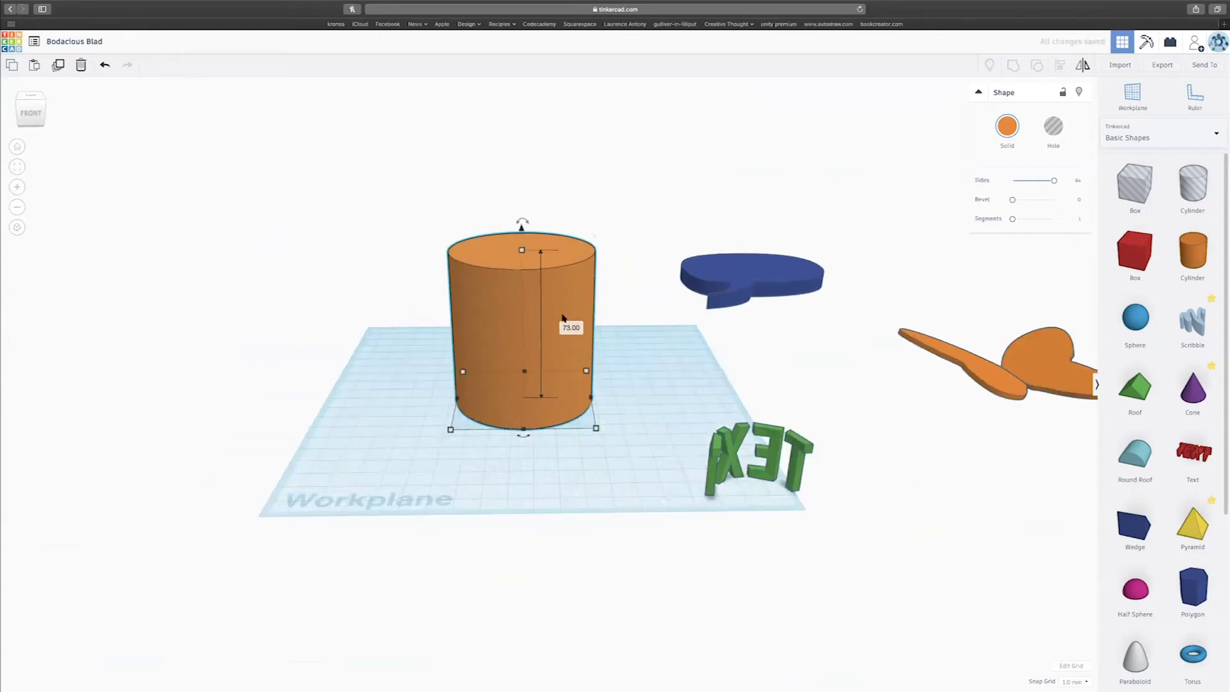
# Paste a copy of the cylinder beside the original and delete the pasted copy
pyautogui.moveTo(563, 318); pyautogui.dragTo(566, 393, button='right')
pyautogui.moveTo(654, 368); pyautogui.dragTo(548, 282, button='right')
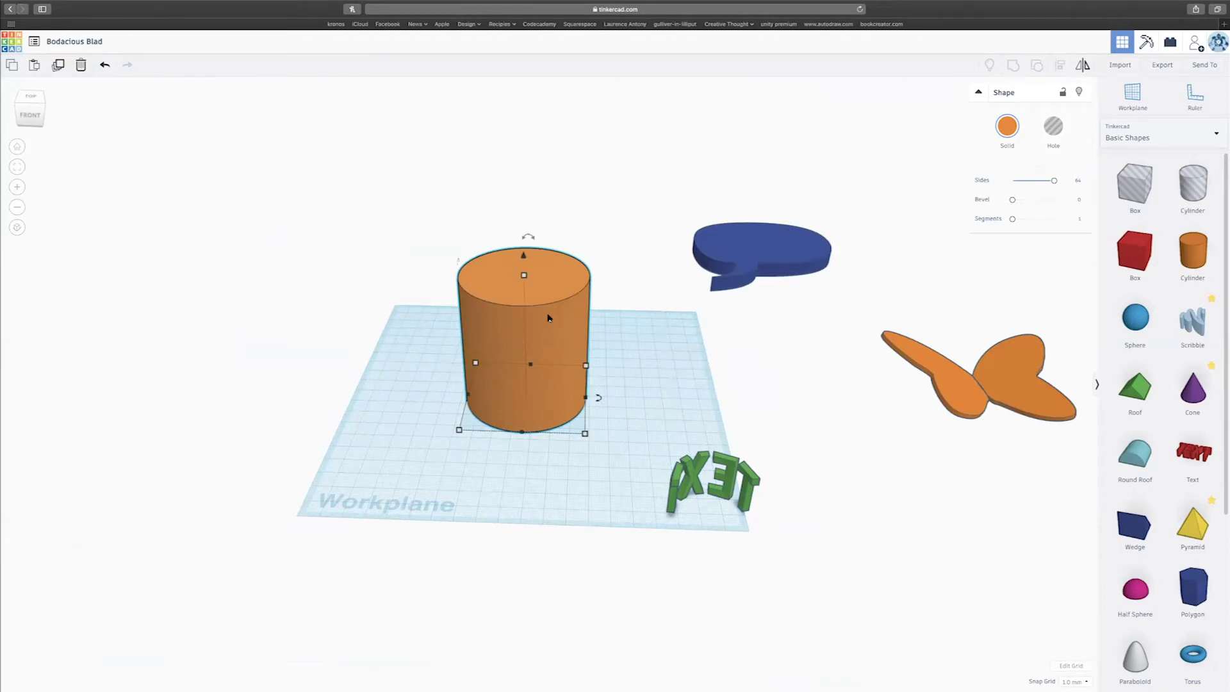
pyautogui.scroll(-4, 654, 323)
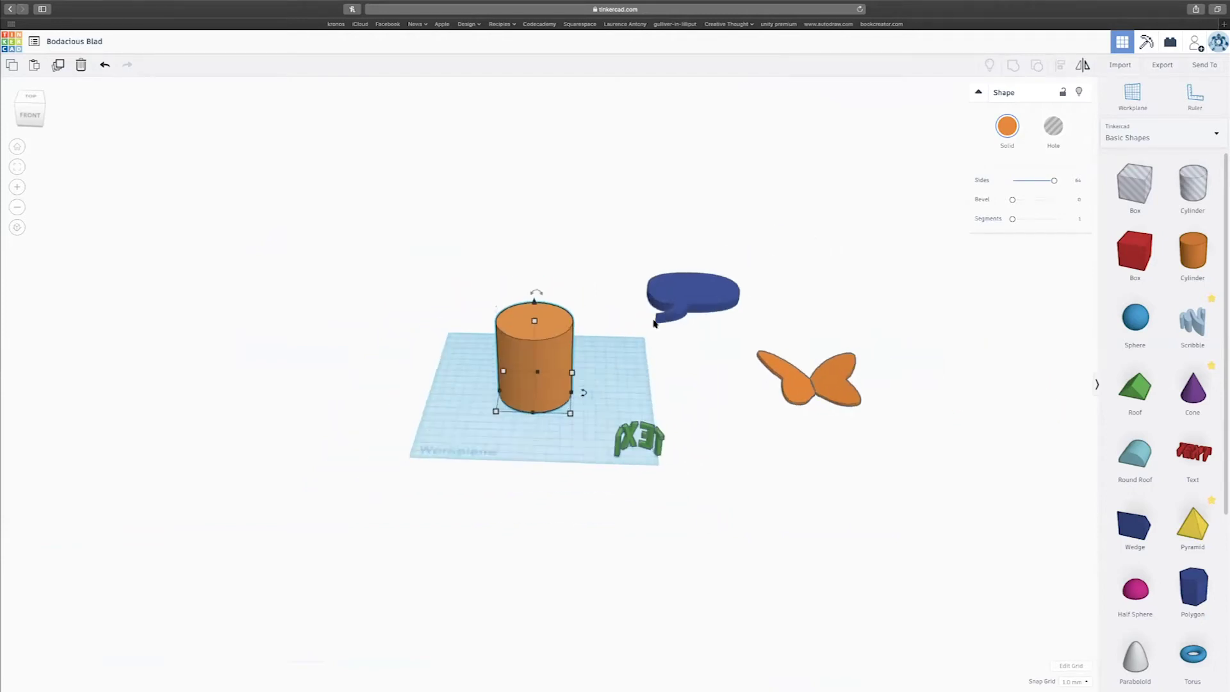
pyautogui.scroll(5, 654, 322)
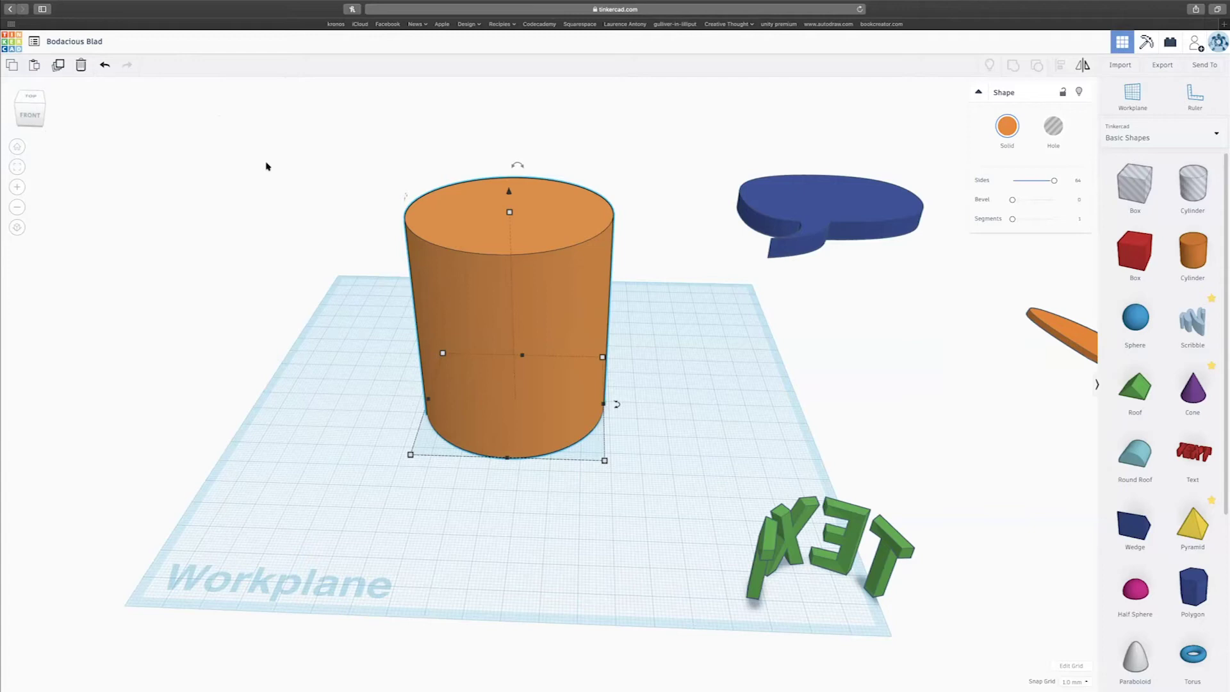
pyautogui.press('super+v')
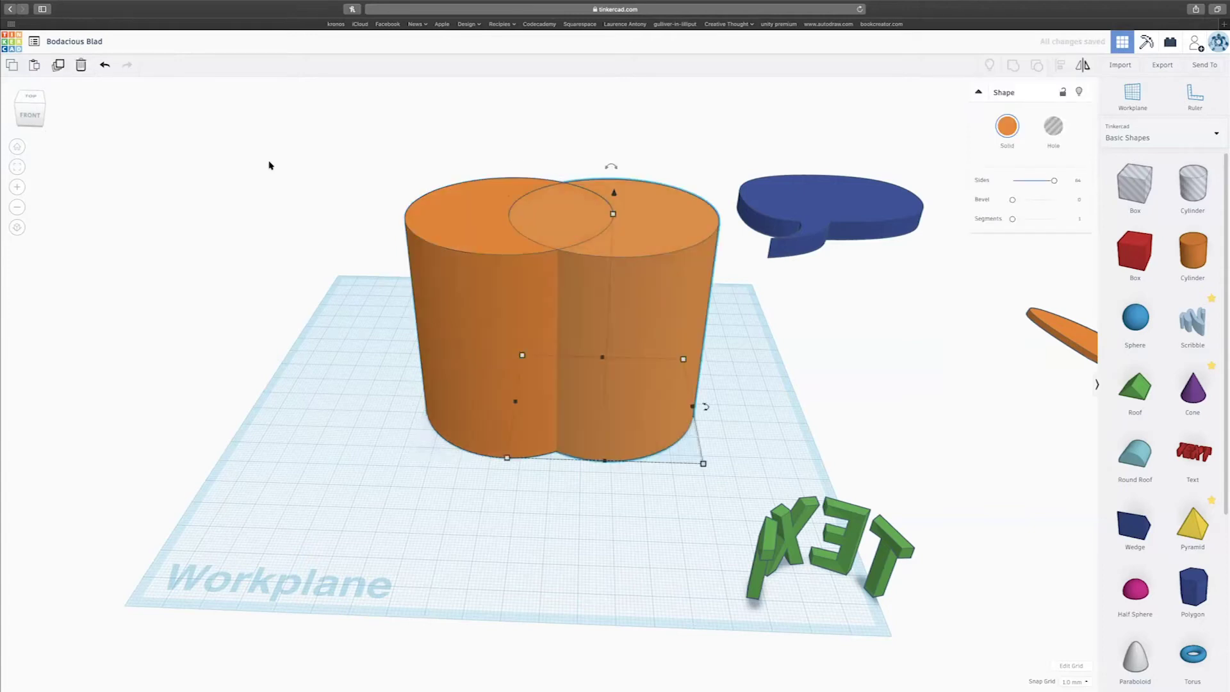
pyautogui.press('Delete')
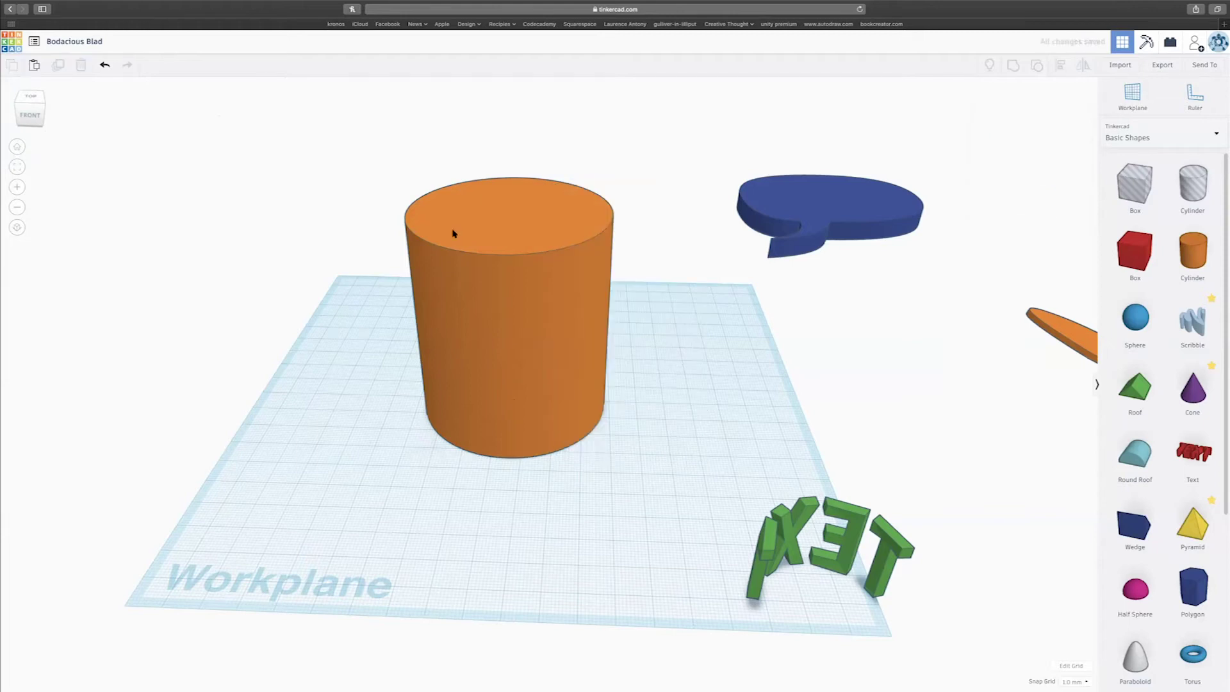
# Duplicate the cylinder in place, pull the copy out to the left and delete it
pyautogui.click(453, 233)
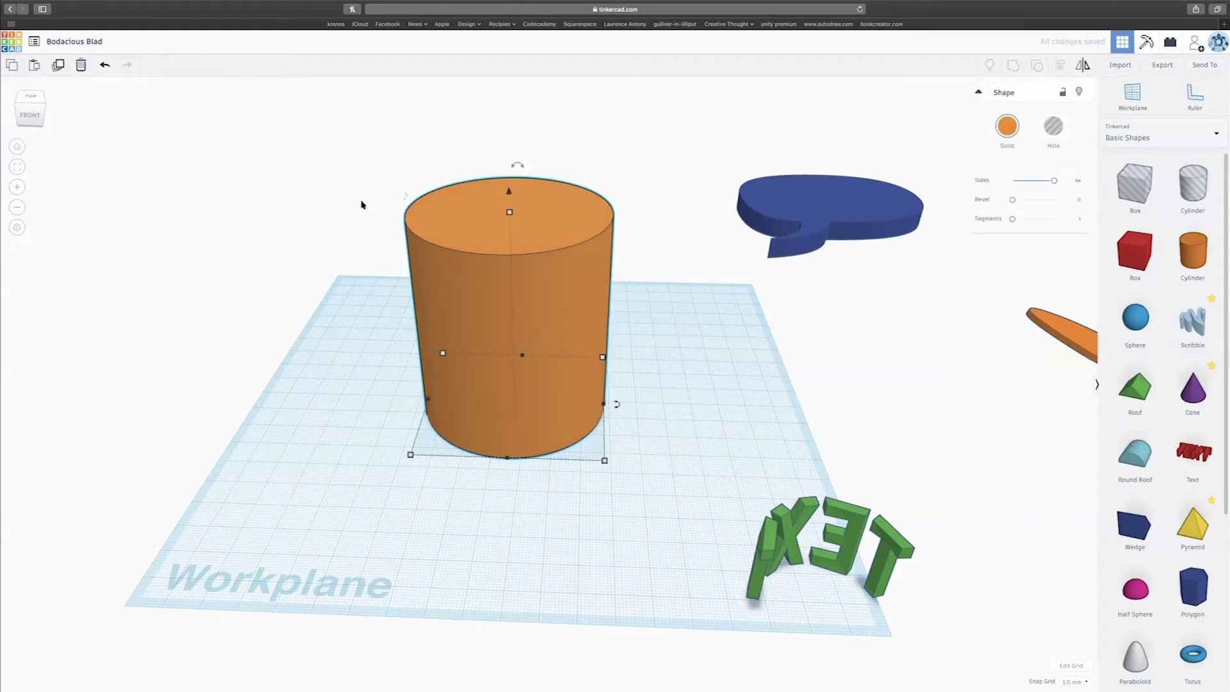
pyautogui.click(58, 66)
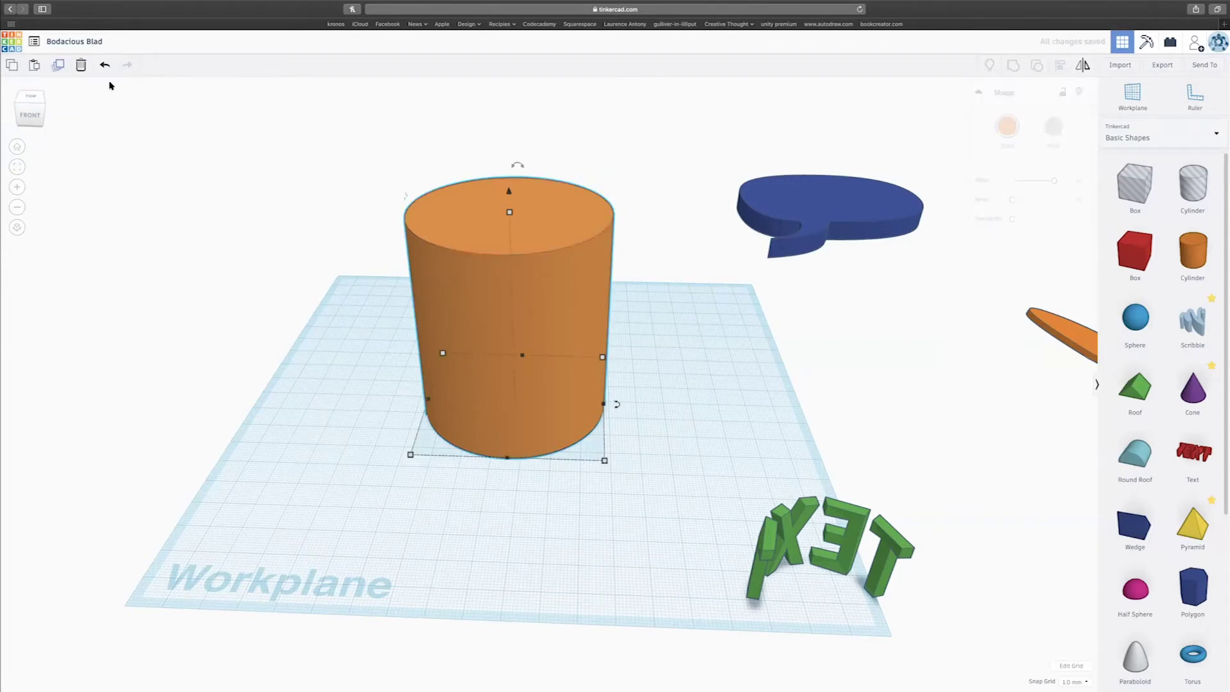
pyautogui.moveTo(530, 233); pyautogui.dragTo(379, 208)
pyautogui.press('Delete')
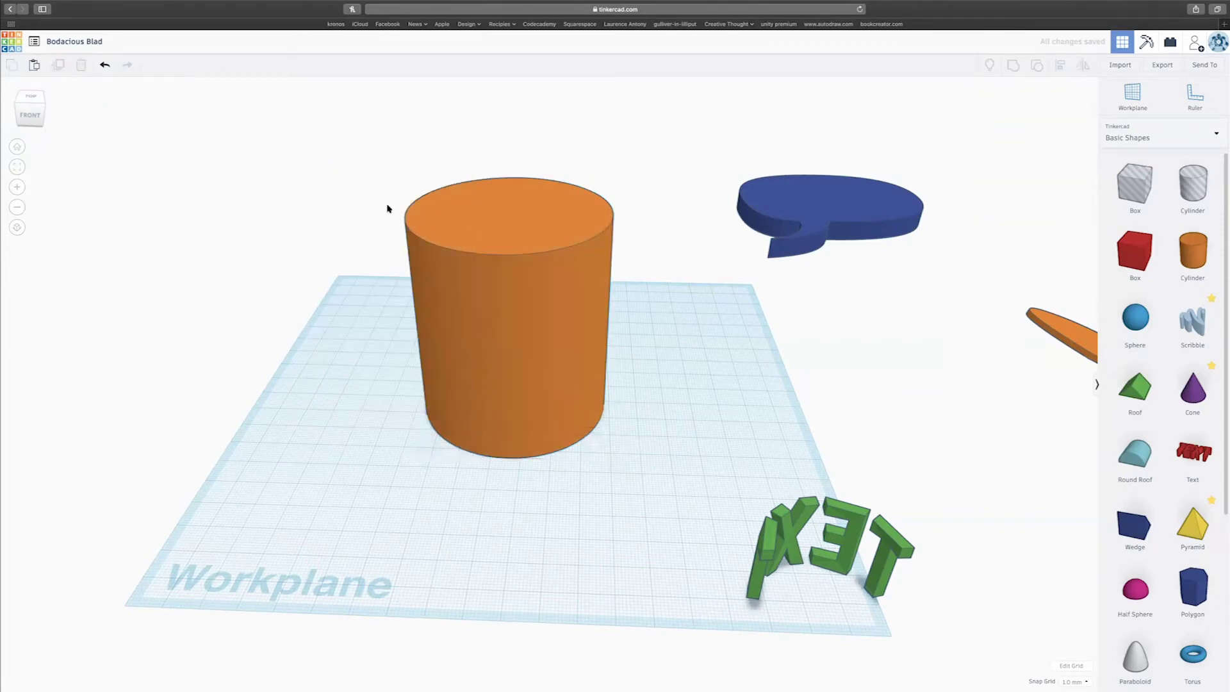
# Repeat the in-place duplication of the cylinder, slide the new copy off the original and delete it
pyautogui.click(519, 244)
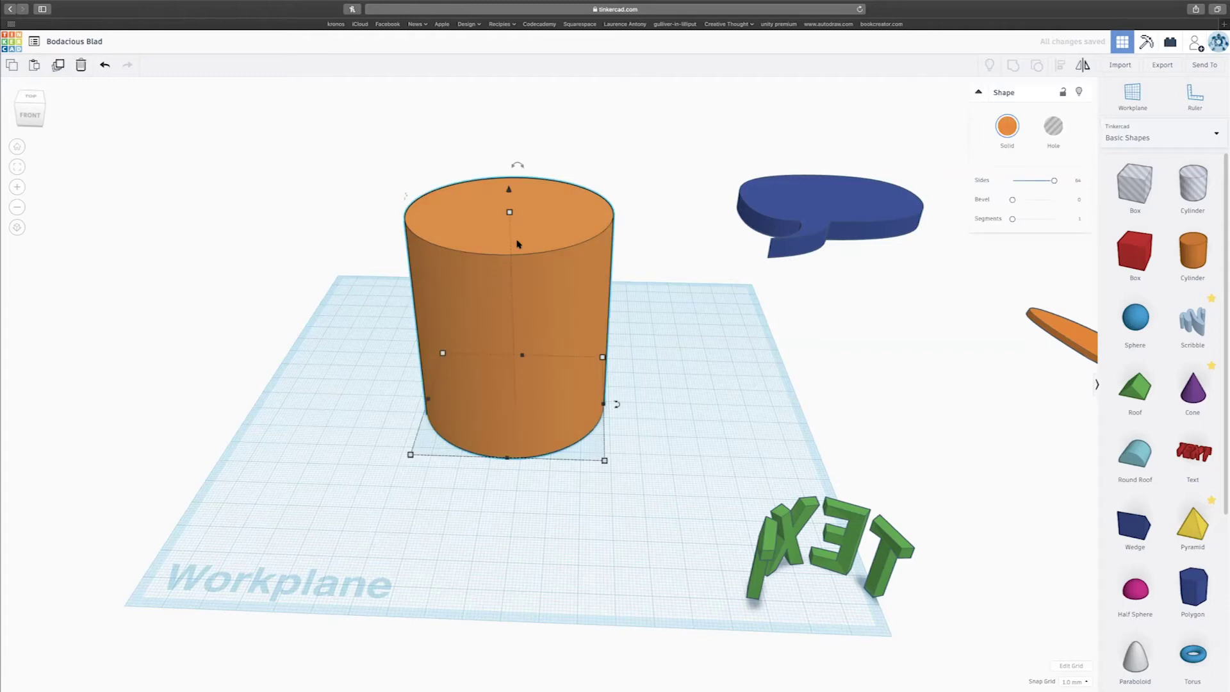
pyautogui.press('super+d')
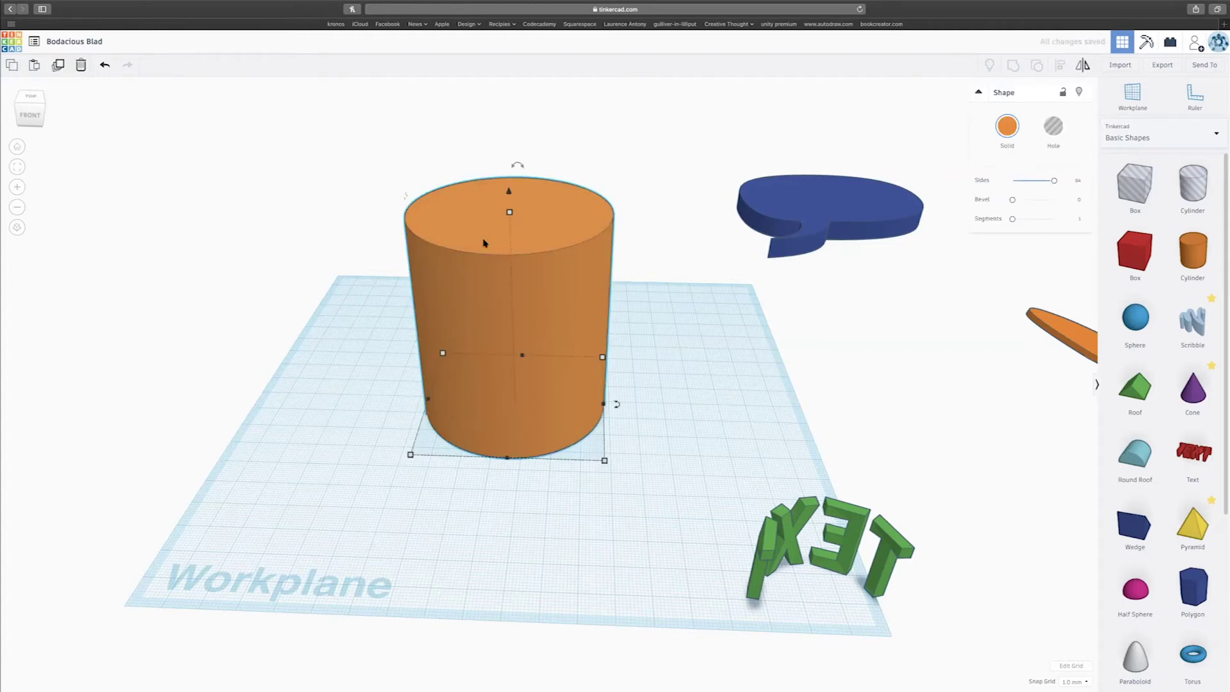
pyautogui.moveTo(485, 240); pyautogui.dragTo(376, 234)
pyautogui.press('Delete')
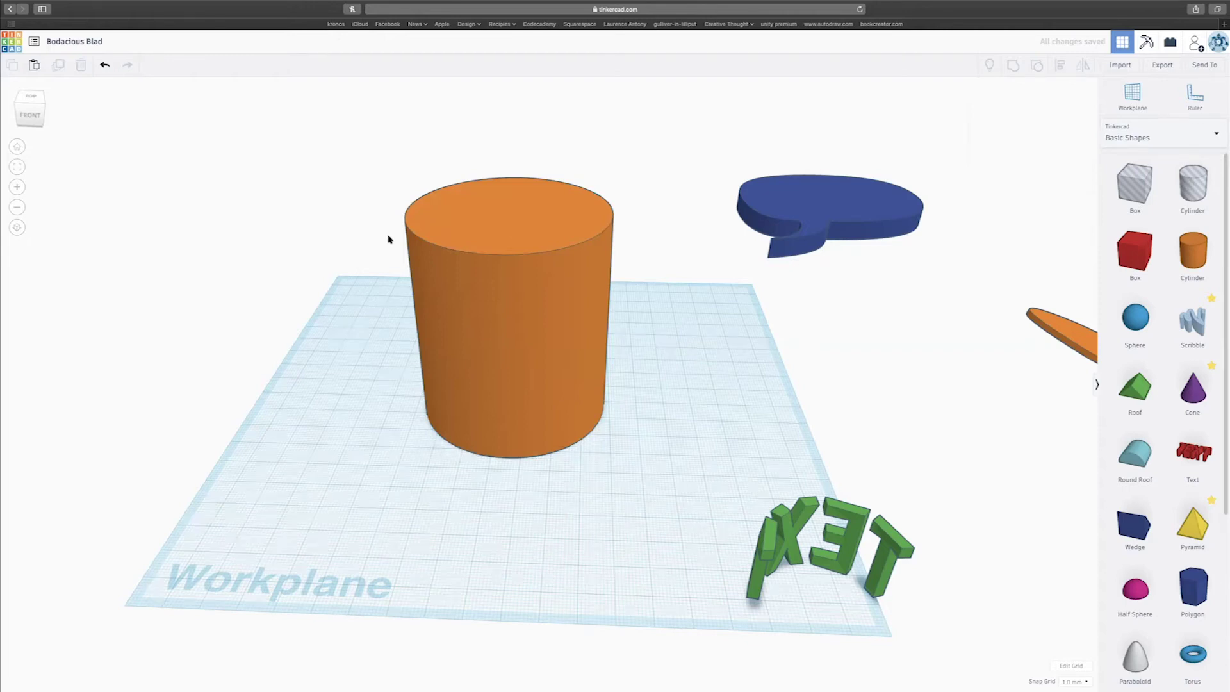
# Pull a copy of the cylinder straight out to the left in a single move and delete that copy
pyautogui.click(470, 254)
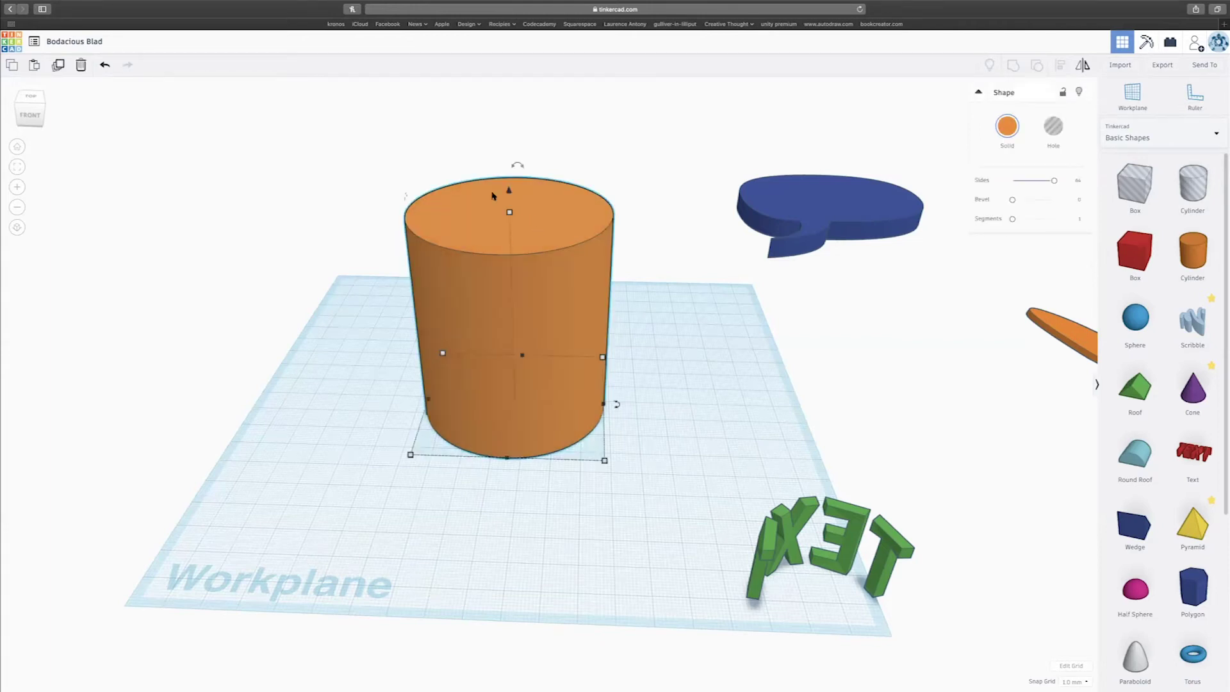
pyautogui.moveTo(473, 232); pyautogui.dragTo(215, 234)
pyautogui.press('Delete')
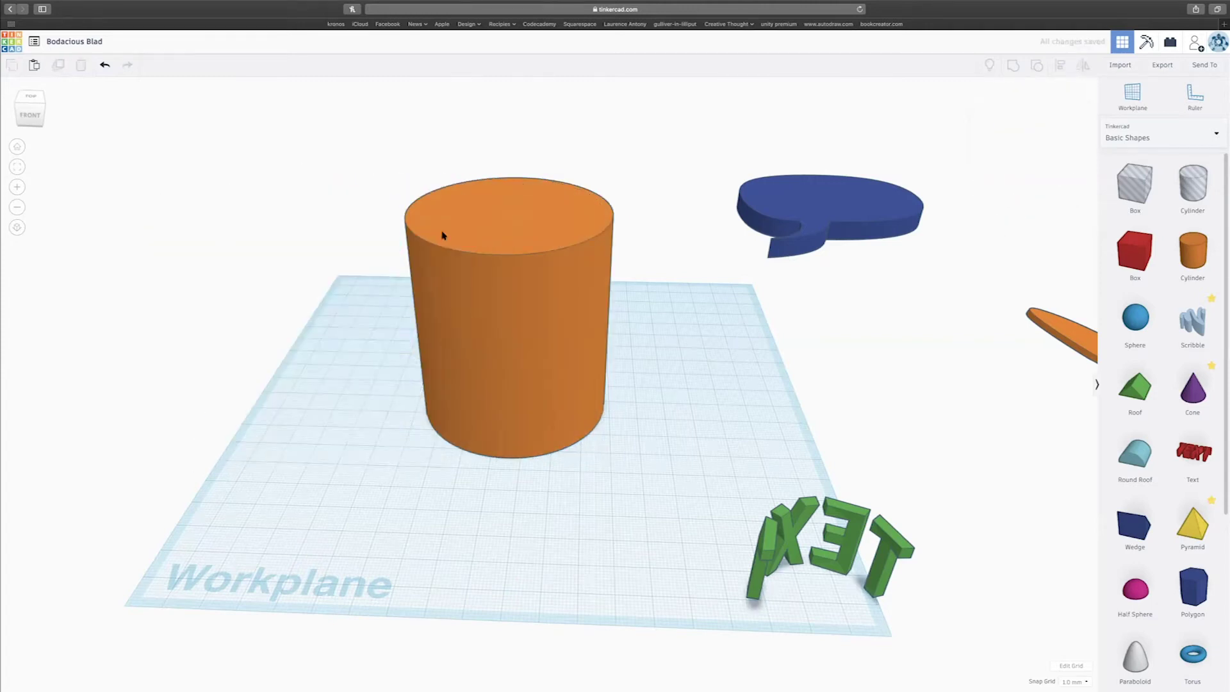
# Raise the orange cylinder 1 mm off the workplane and undo that move
pyautogui.click(457, 235)
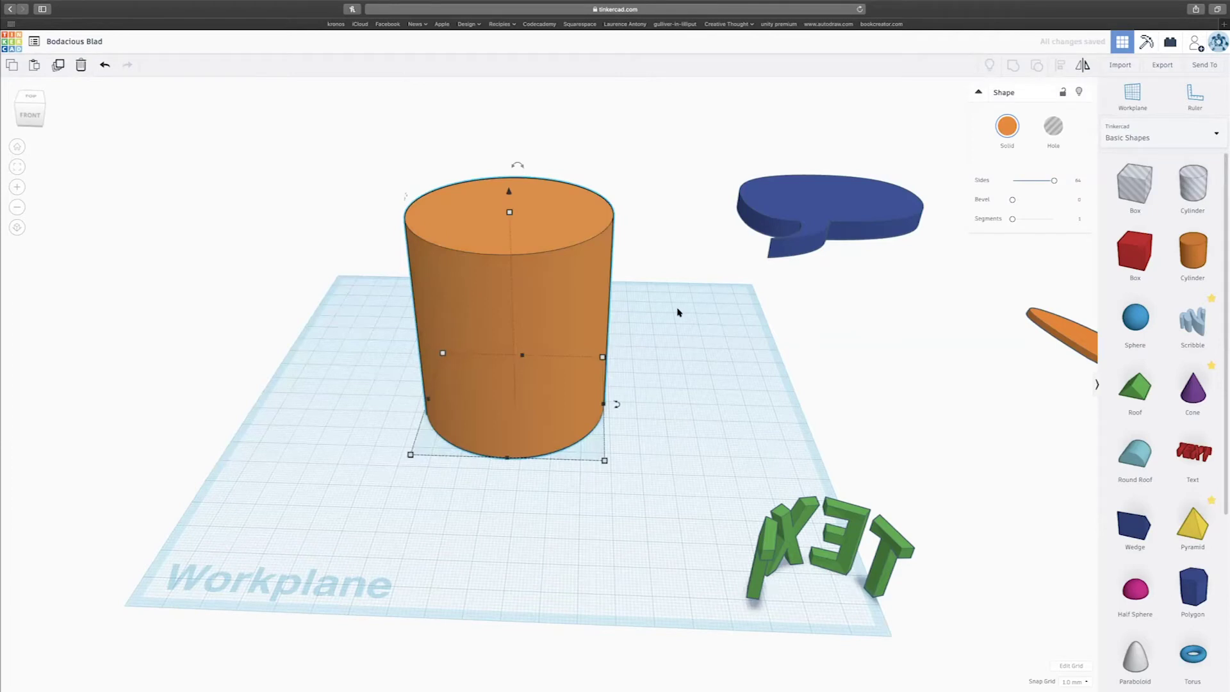
pyautogui.scroll(-5, 541, 274)
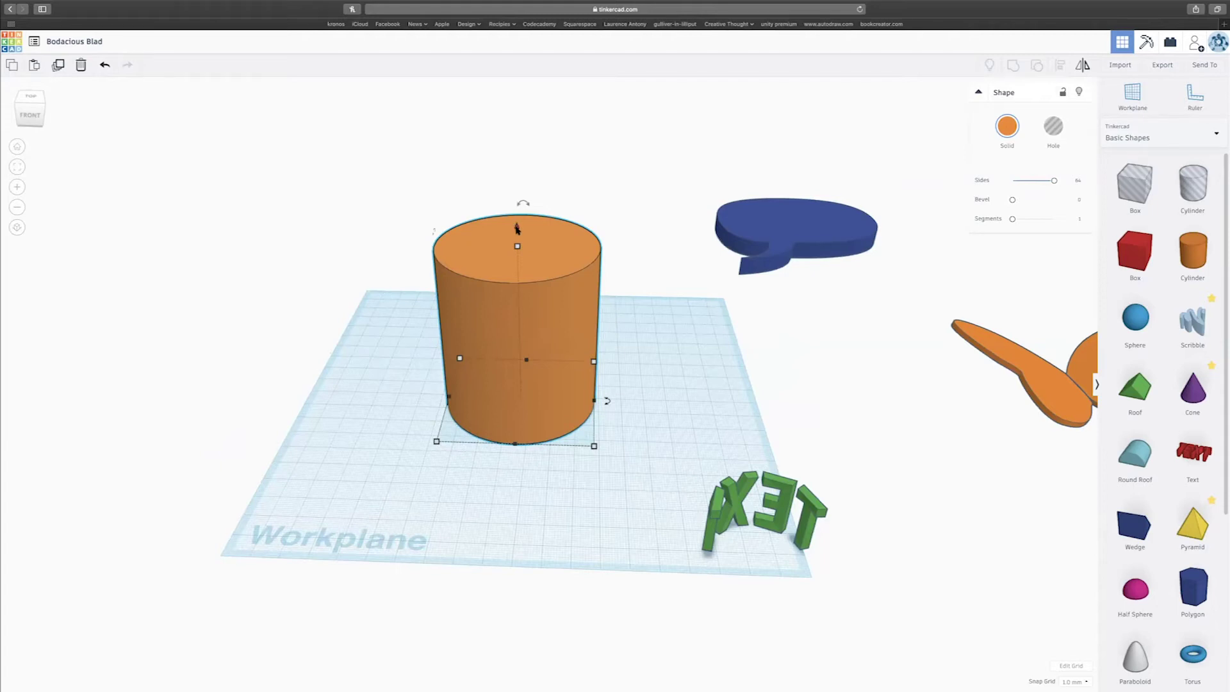
pyautogui.moveTo(517, 228)
pyautogui.mouseDown()
pyautogui.moveTo(516, 121)
pyautogui.moveTo(517, 223)
pyautogui.mouseUp()
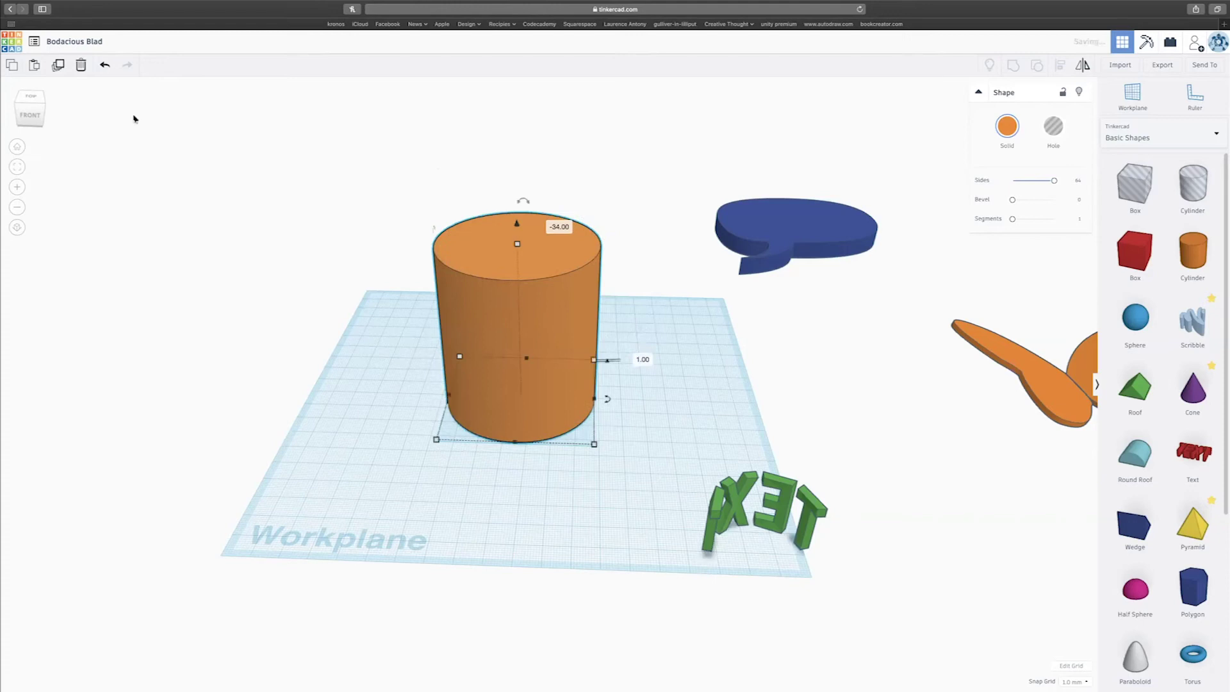
pyautogui.click(106, 65)
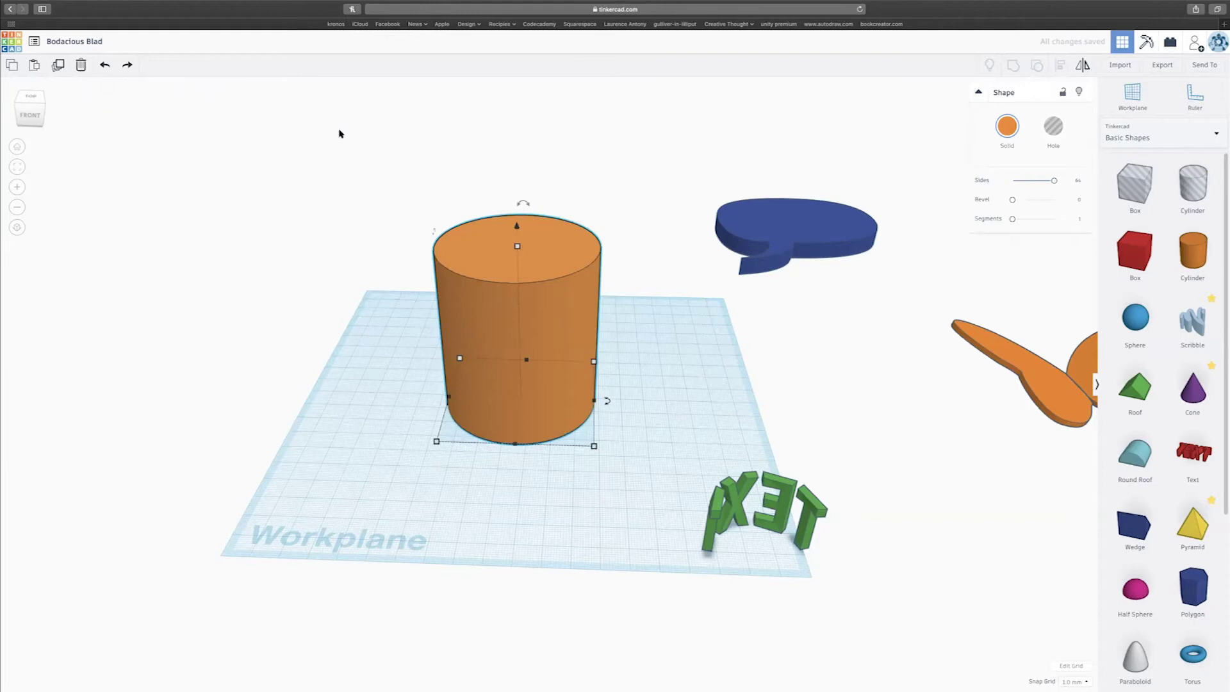
# Duplicate the orange cylinder and raise the copy 93 mm straight up above the original
pyautogui.moveTo(724, 269); pyautogui.dragTo(559, 260, button='right')
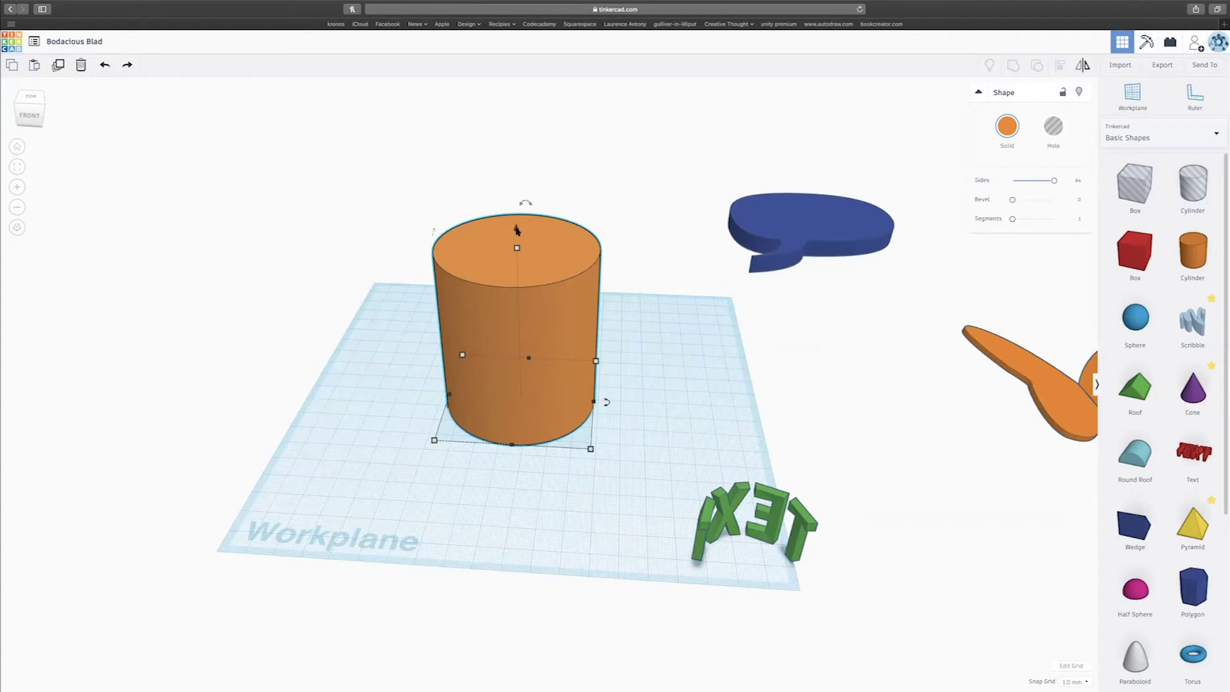
pyautogui.scroll(-5, 516, 230)
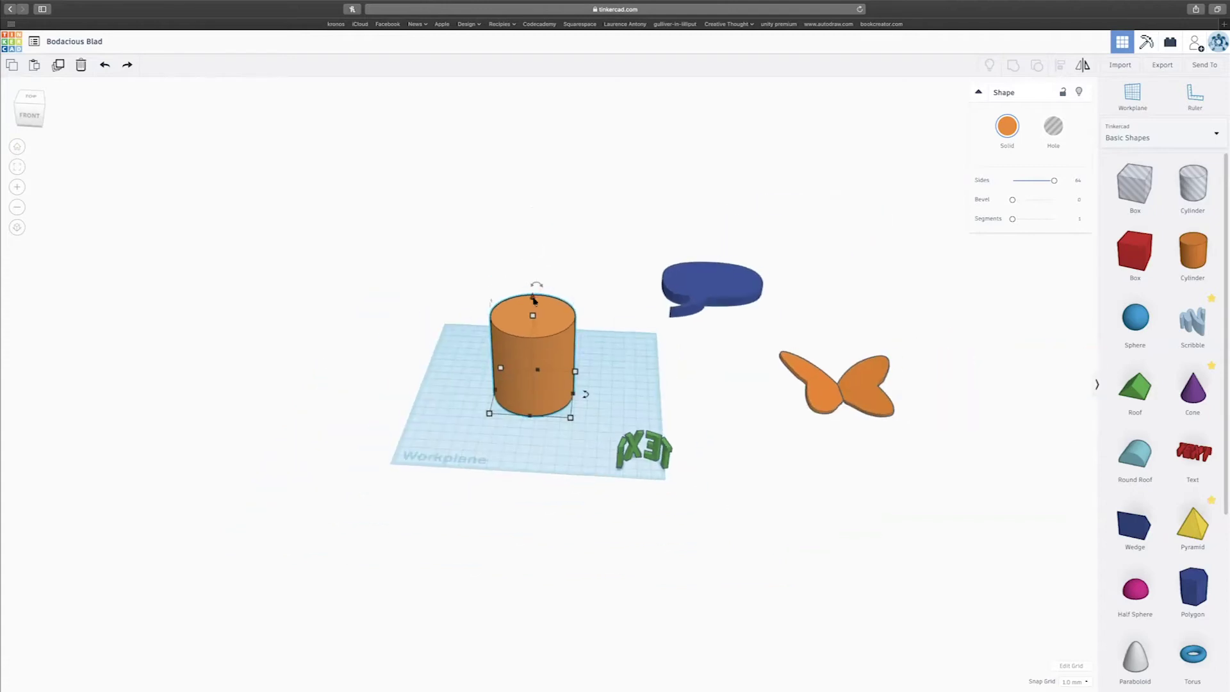
pyautogui.hotkey('ctrl', 'd')
pyautogui.scroll(-5, 532, 205)
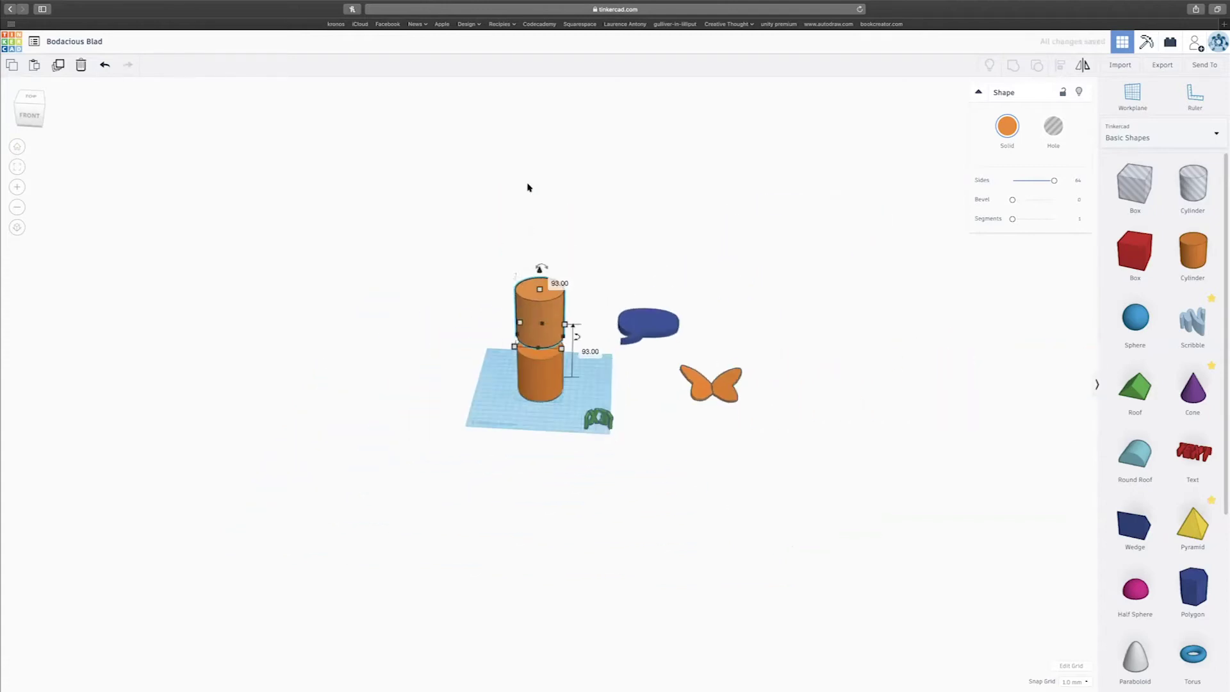
pyautogui.scroll(5, 539, 221)
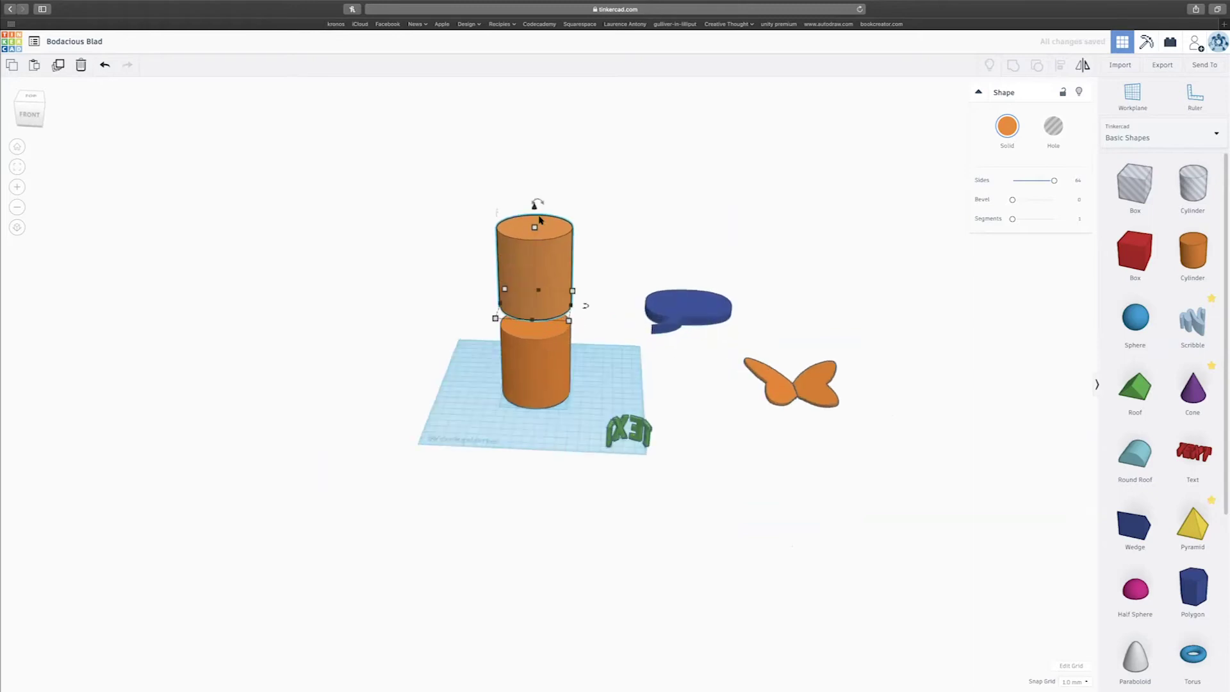
# Scale the upper cylinder down uniformly to a height of 65 mm so it is narrower than the lower one
pyautogui.moveTo(541, 236); pyautogui.dragTo(560, 358, button='right')
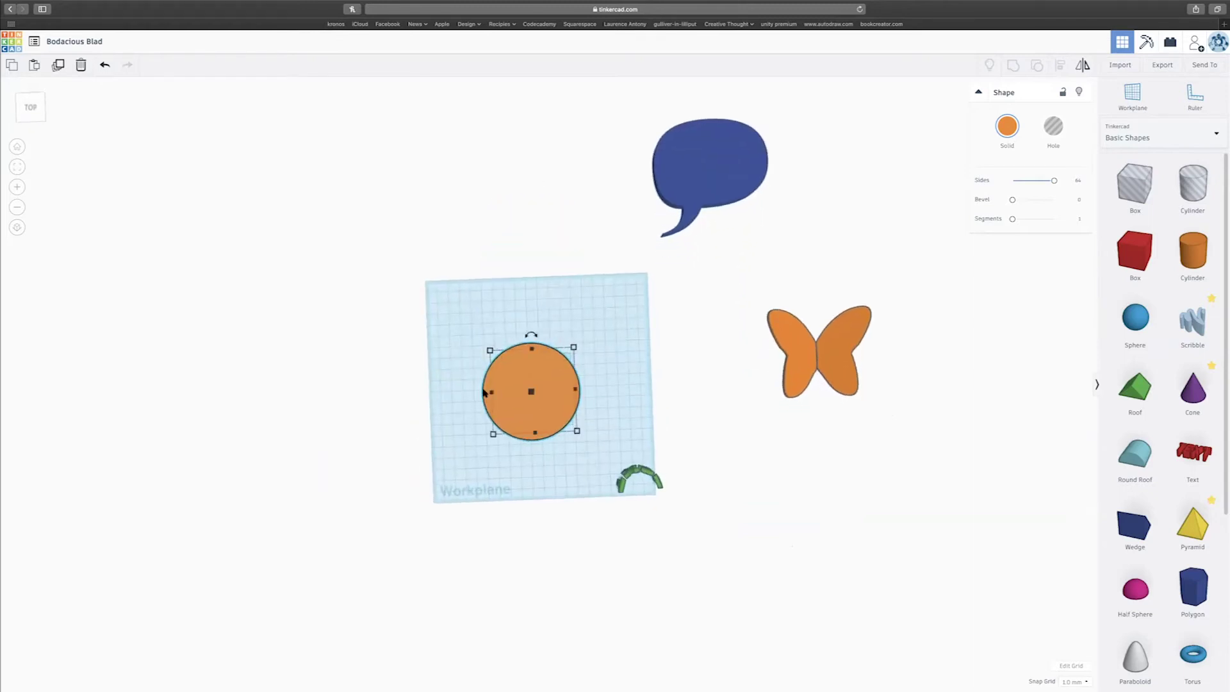
pyautogui.moveTo(567, 306); pyautogui.dragTo(523, 277, button='right')
pyautogui.scroll(3, 523, 278)
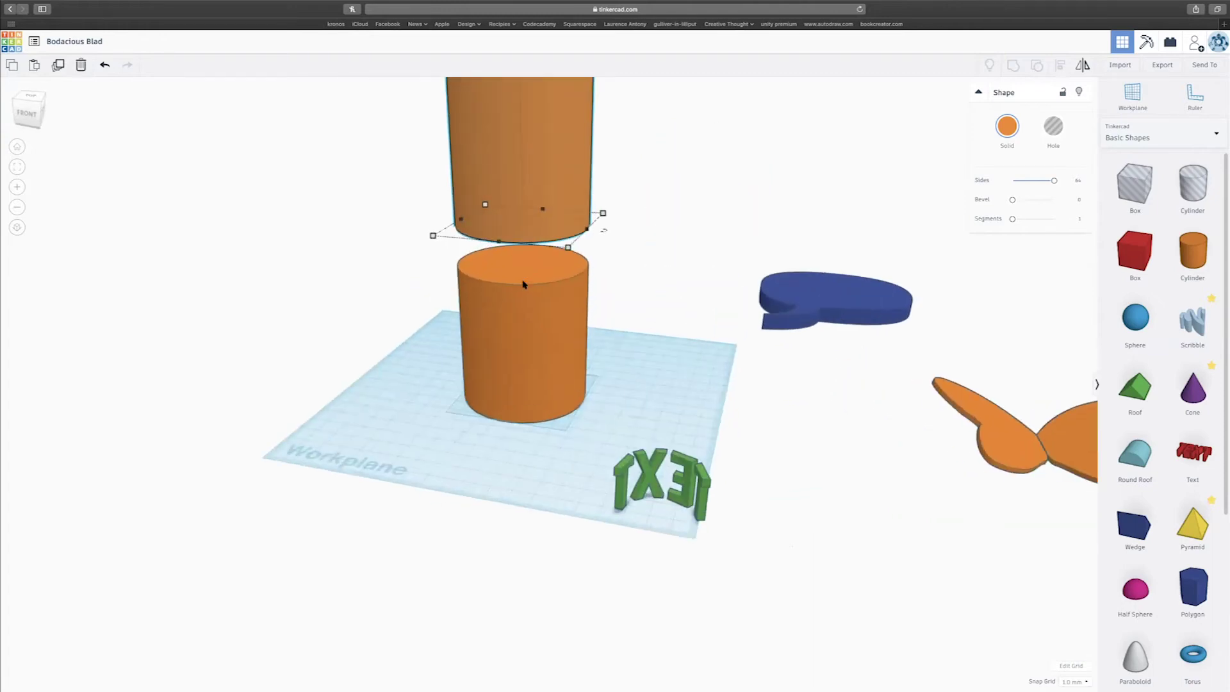
pyautogui.moveTo(637, 310); pyautogui.dragTo(643, 371, button='middle')
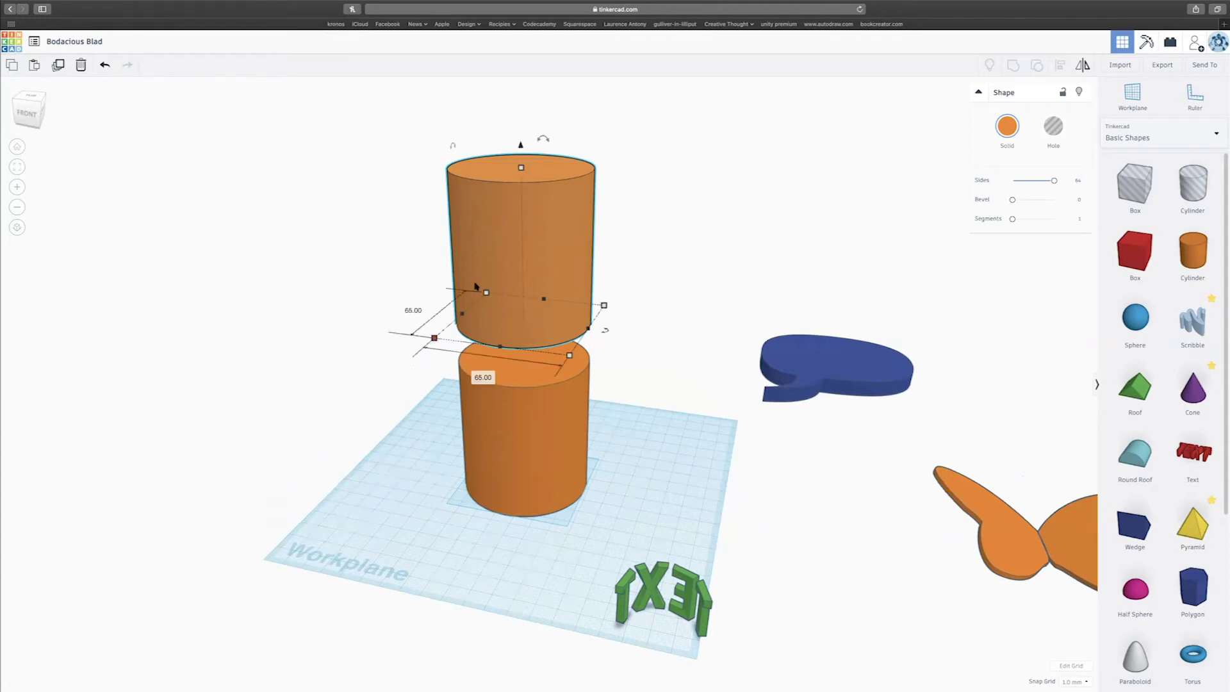
pyautogui.scroll(-5, 524, 171)
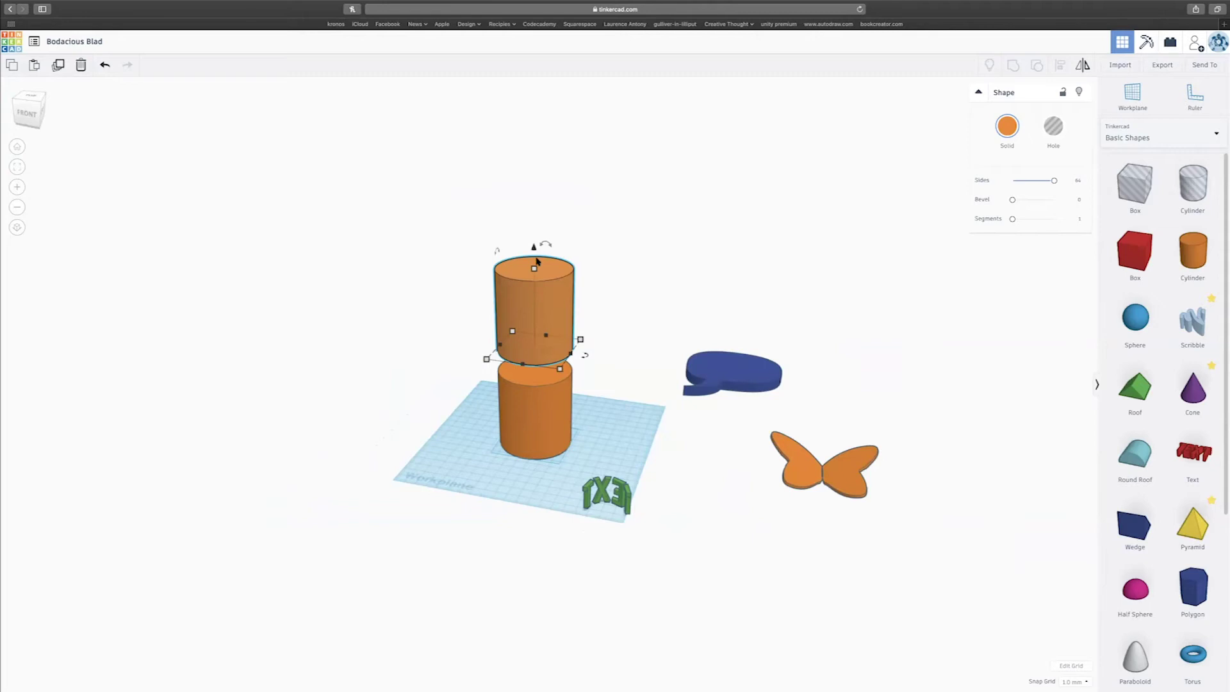
pyautogui.moveTo(534, 269); pyautogui.dragTo(535, 277)
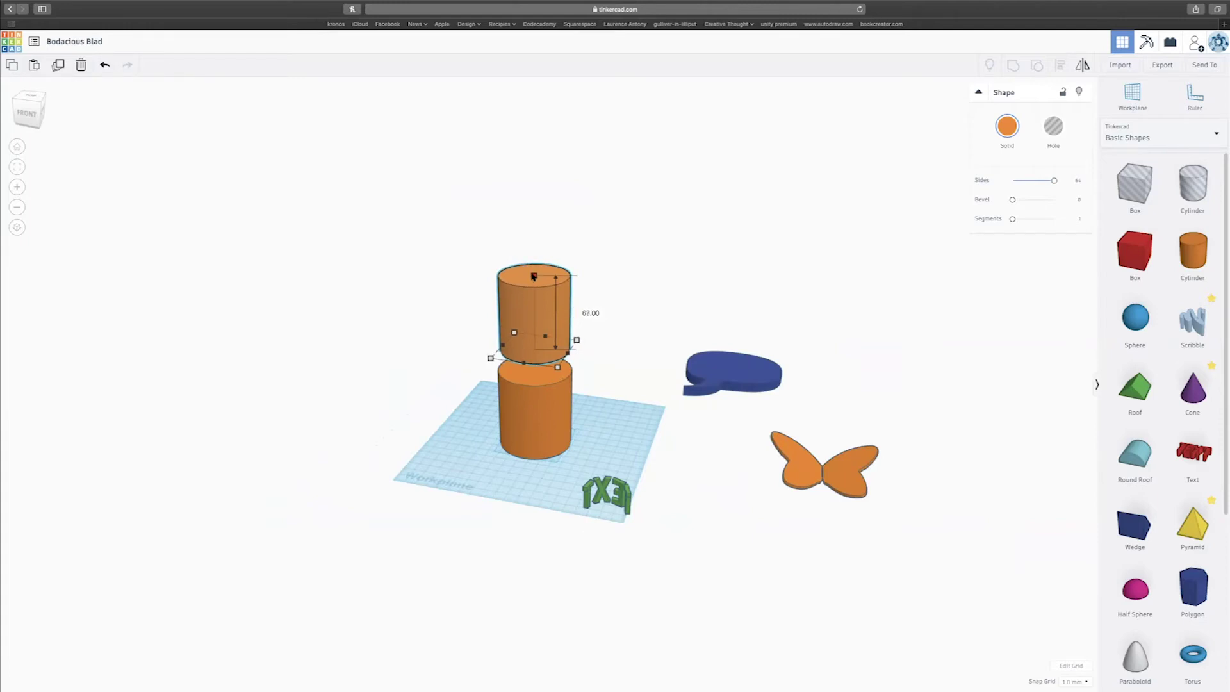
pyautogui.moveTo(534, 276); pyautogui.dragTo(533, 279)
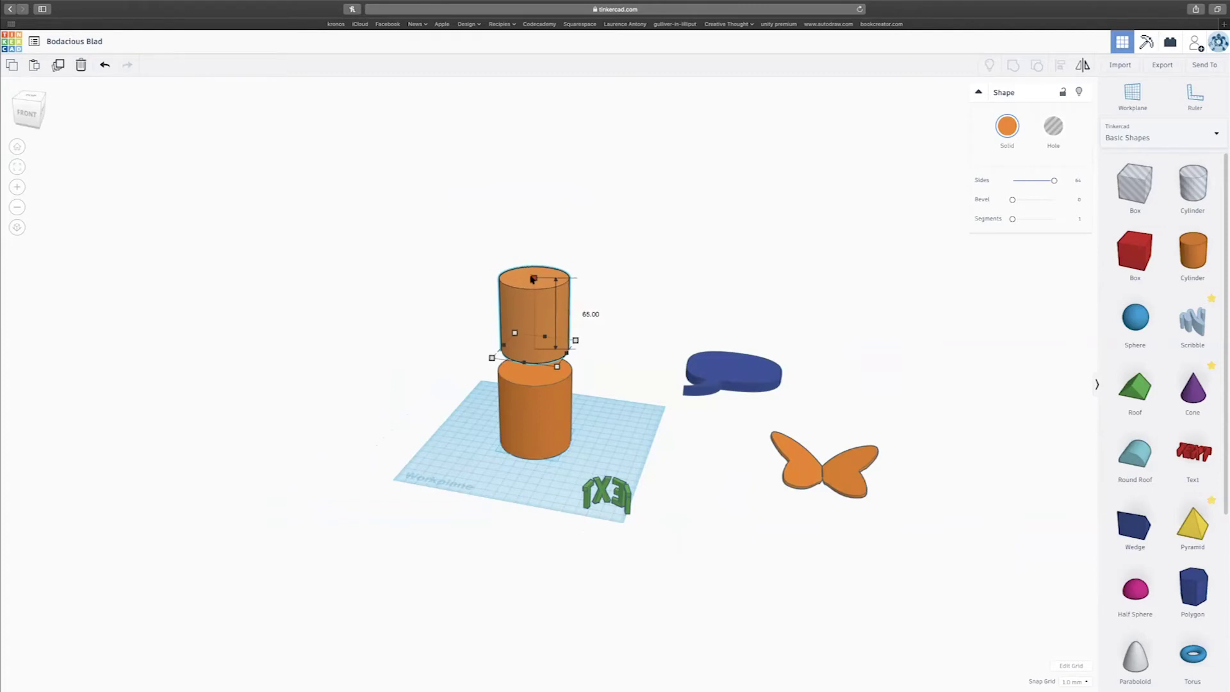
# Stretch only the height of the upper cylinder to about 108 mm
pyautogui.scroll(2, 531, 278)
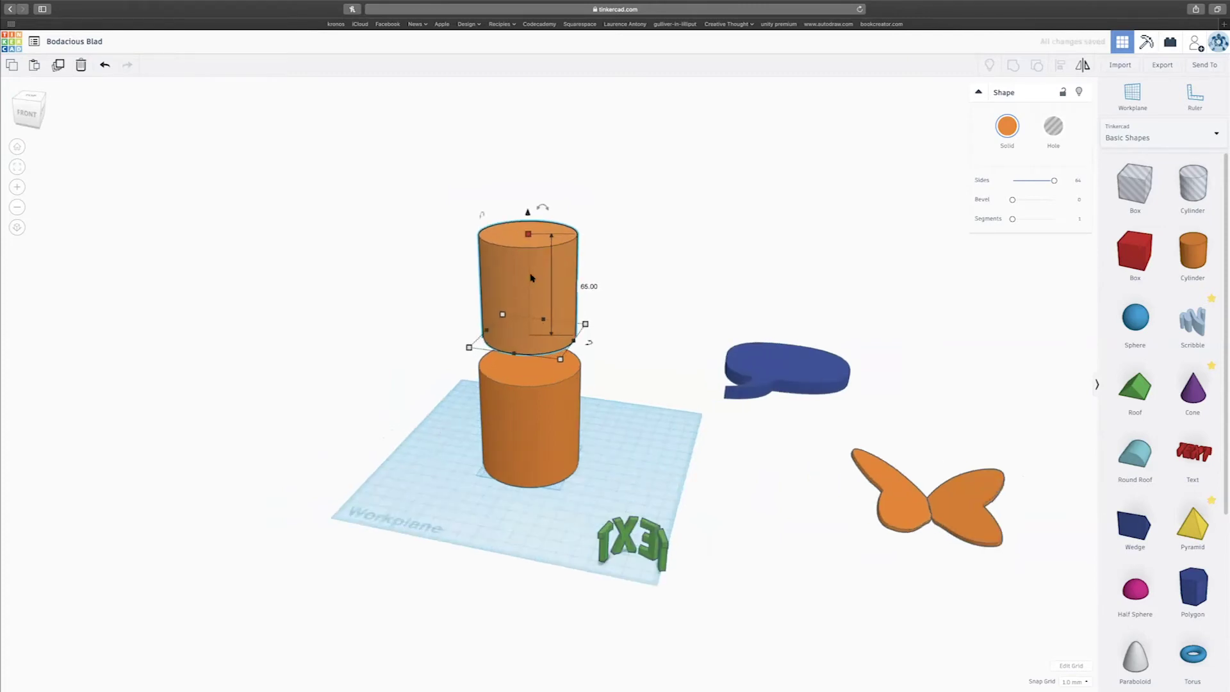
pyautogui.scroll(5, 532, 277)
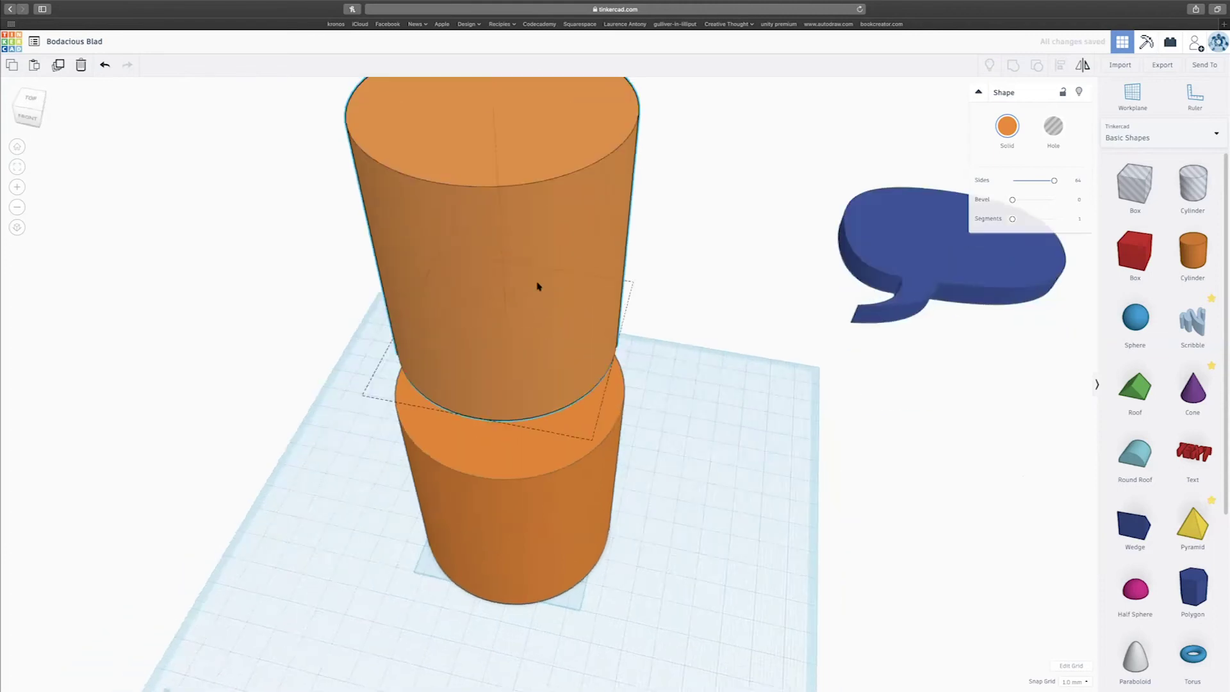
pyautogui.scroll(2, 538, 285)
pyautogui.scroll(-8, 537, 281)
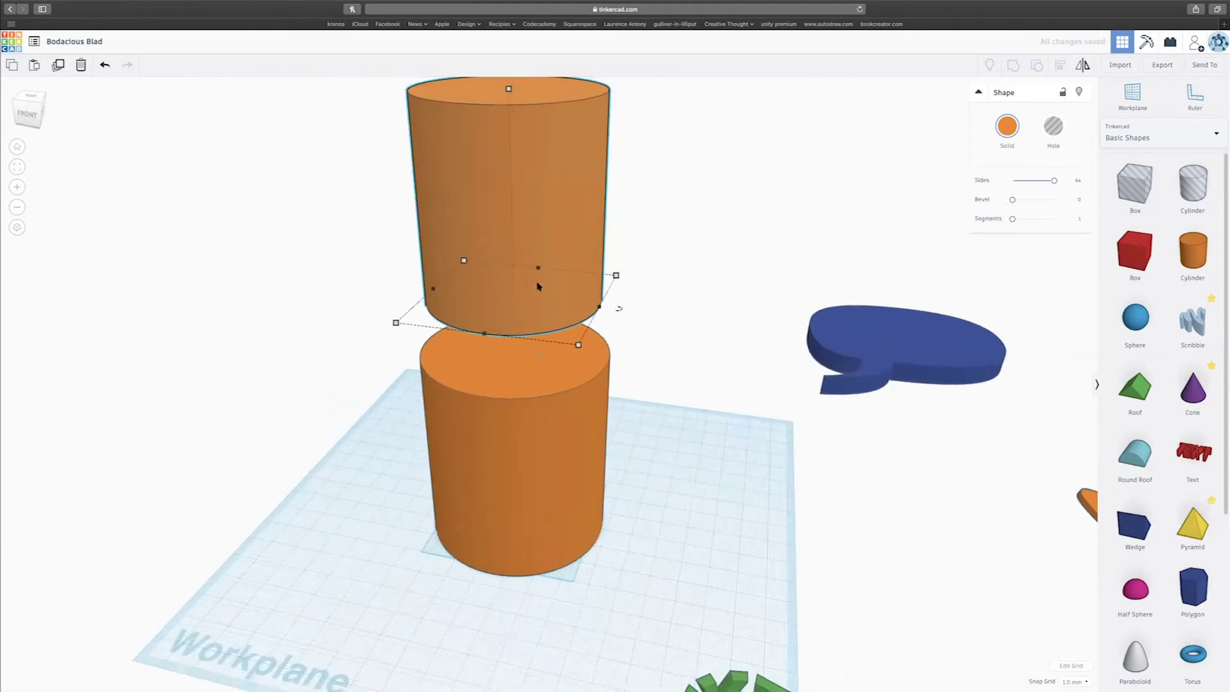
pyautogui.scroll(-3, 533, 242)
pyautogui.moveTo(532, 250); pyautogui.dragTo(525, 181)
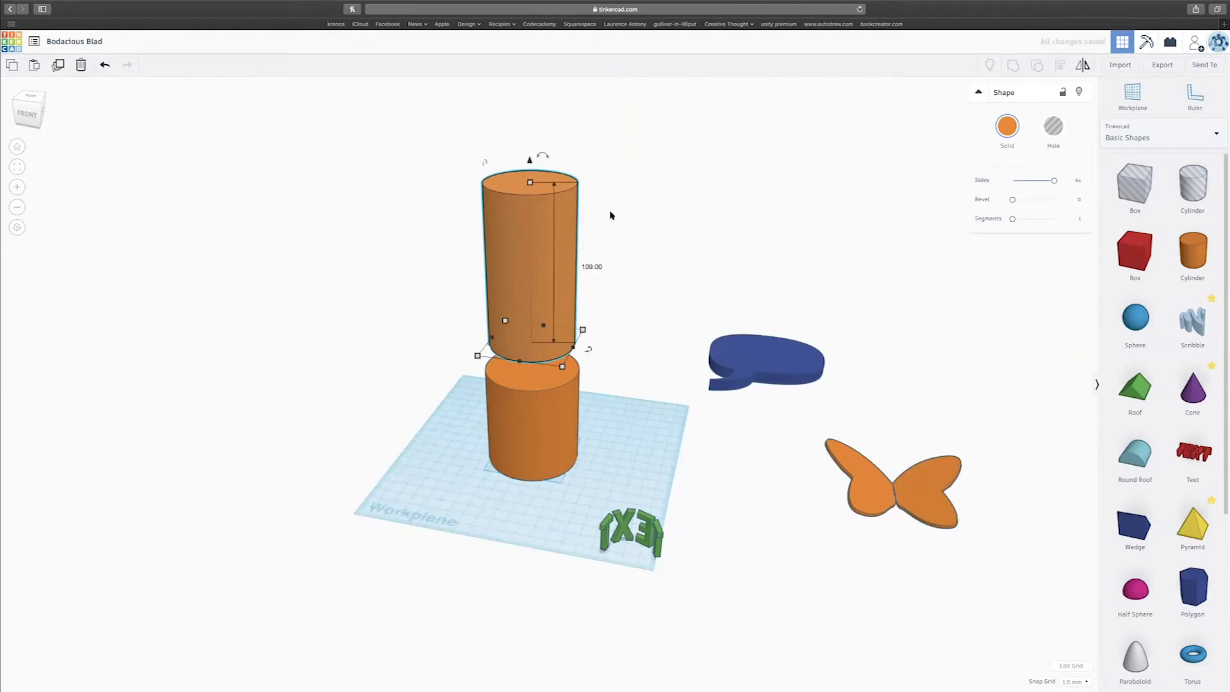
# Turn the upper cylinder into a hole and lower it 74 mm into the solid cylinder
pyautogui.moveTo(651, 198); pyautogui.dragTo(680, 212, button='right')
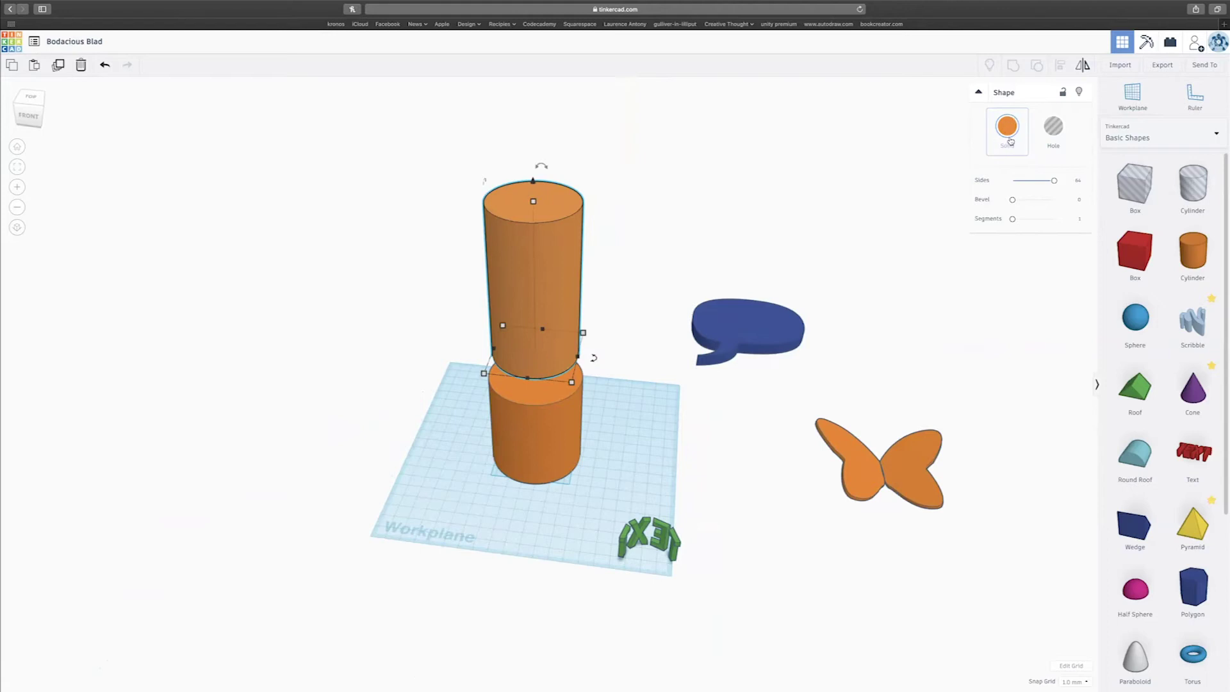
pyautogui.click(1056, 127)
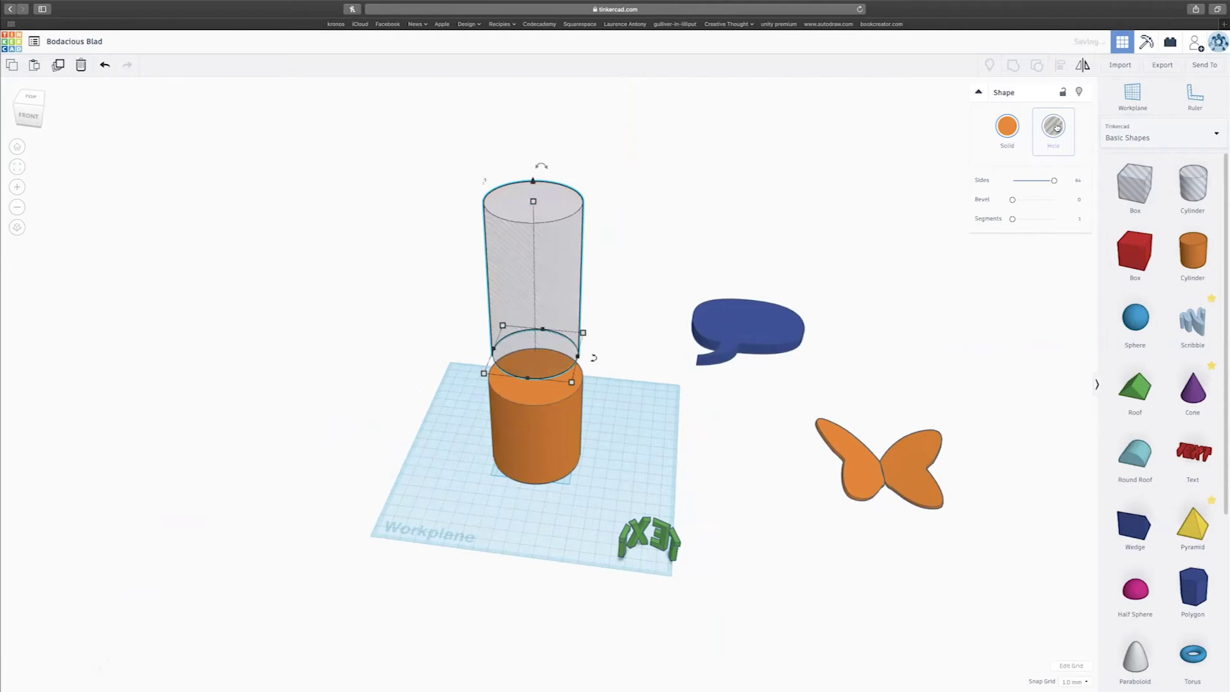
pyautogui.moveTo(533, 183); pyautogui.dragTo(523, 295)
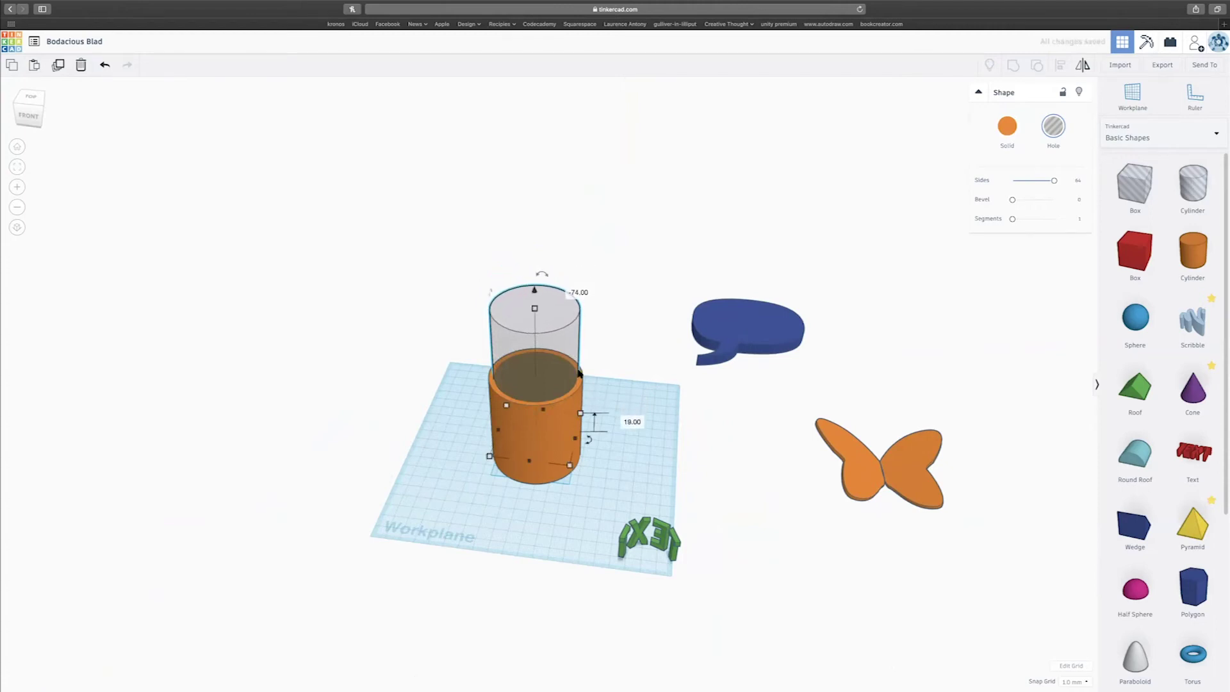
# Fine-tune the hole cylinder's height from below so it ends just above the base of the solid cylinder
pyautogui.moveTo(592, 384); pyautogui.dragTo(538, 250, button='right')
pyautogui.moveTo(536, 254); pyautogui.dragTo(520, 273)
pyautogui.moveTo(627, 329); pyautogui.dragTo(635, 288, button='right')
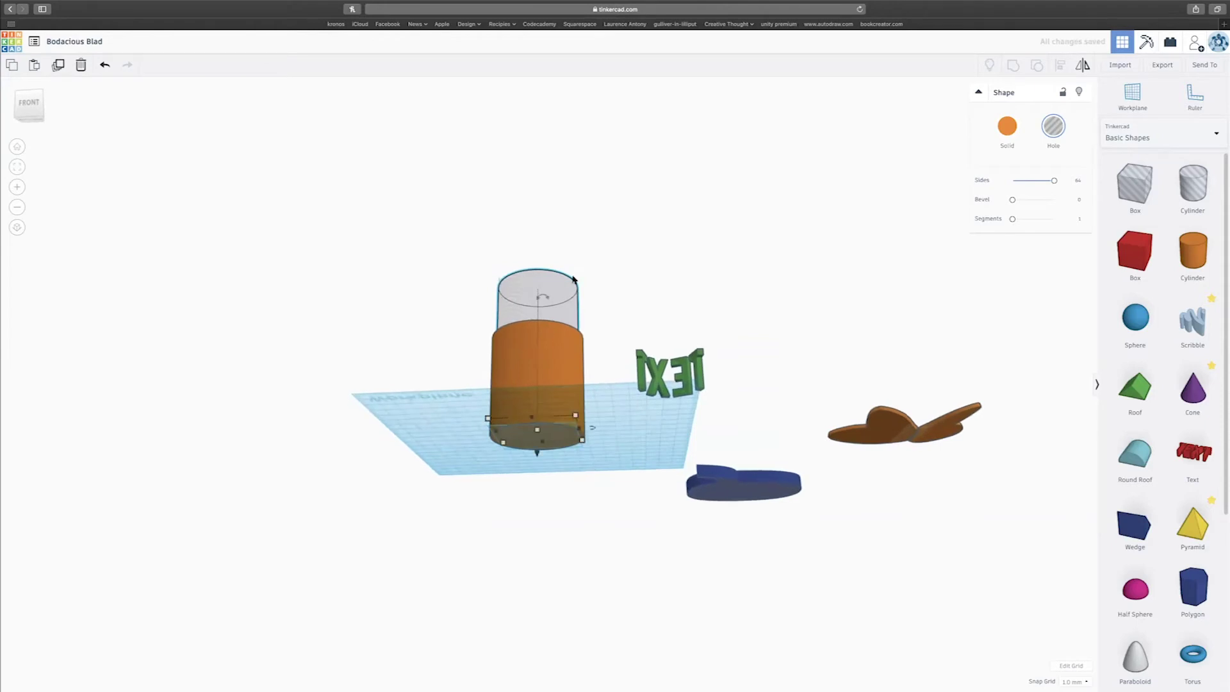
pyautogui.moveTo(537, 457); pyautogui.dragTo(538, 466)
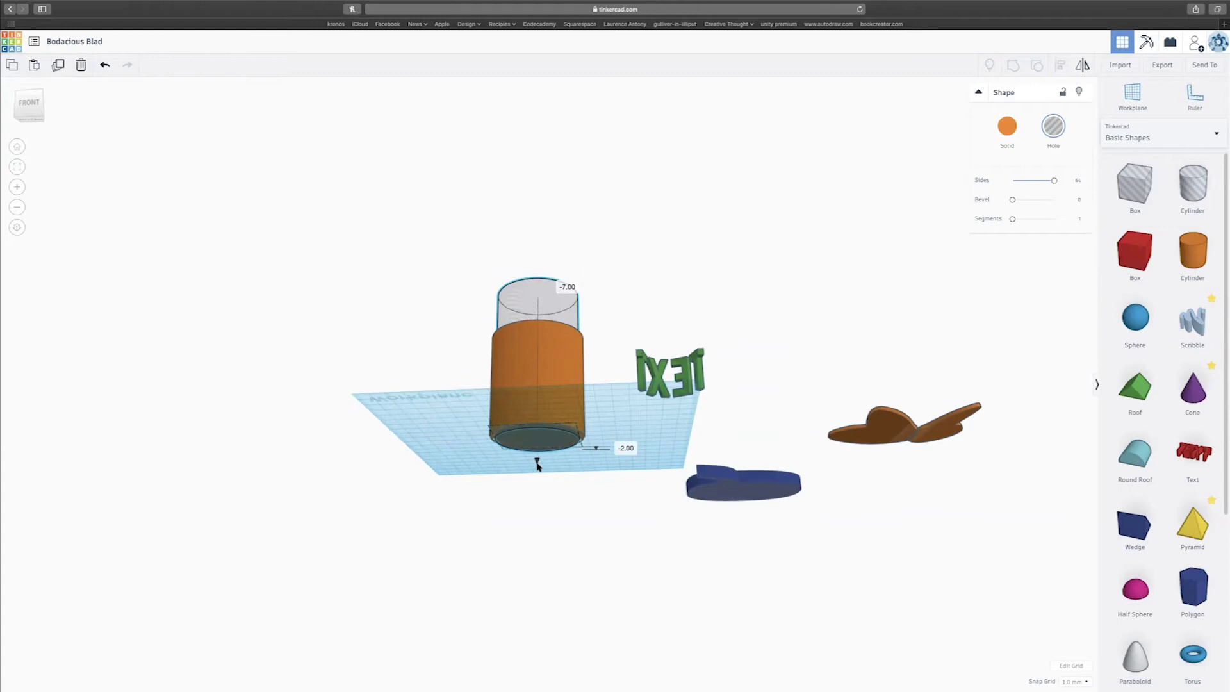
pyautogui.moveTo(538, 465); pyautogui.dragTo(540, 462)
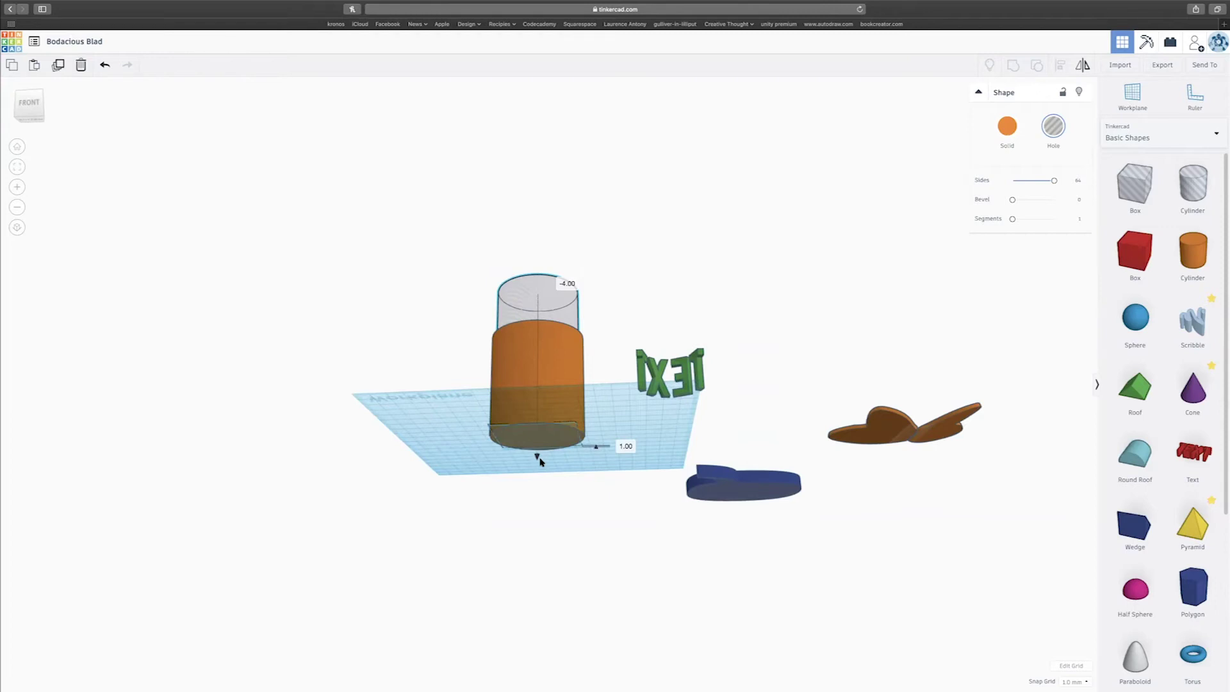
pyautogui.moveTo(540, 461); pyautogui.dragTo(542, 454)
pyautogui.moveTo(637, 423); pyautogui.dragTo(546, 449, button='right')
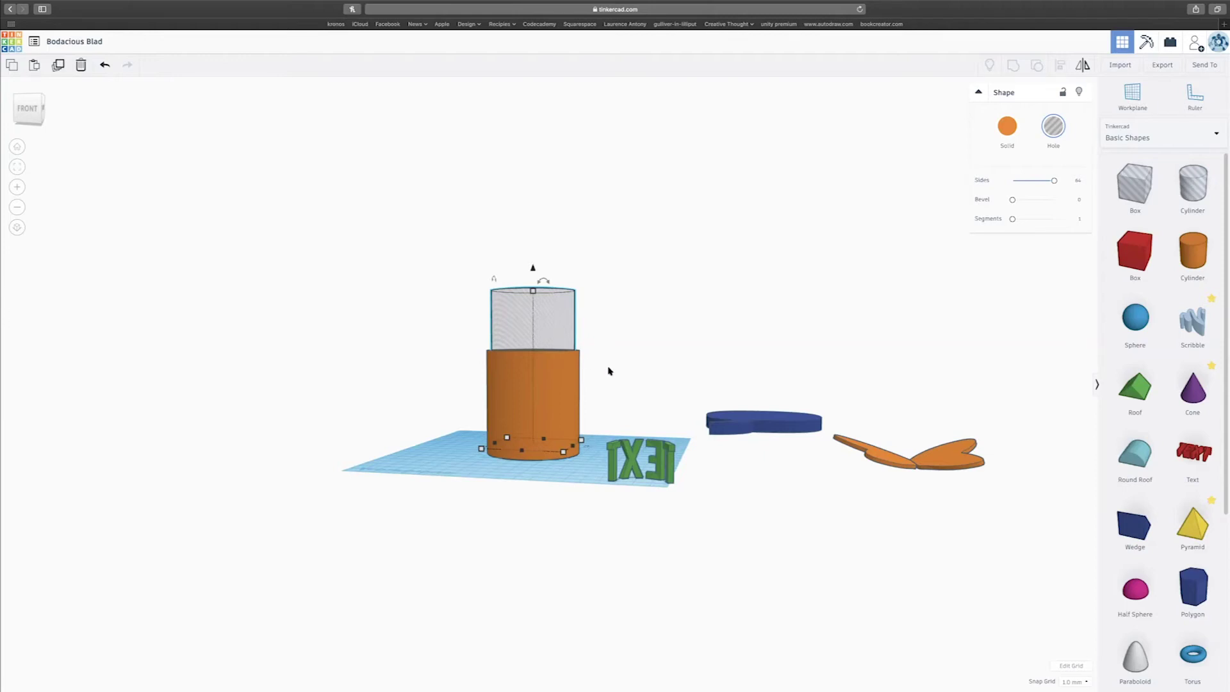
# Select the solid and hole cylinders together and group them to hollow out the cup
pyautogui.moveTo(477, 314); pyautogui.dragTo(442, 294, button='right')
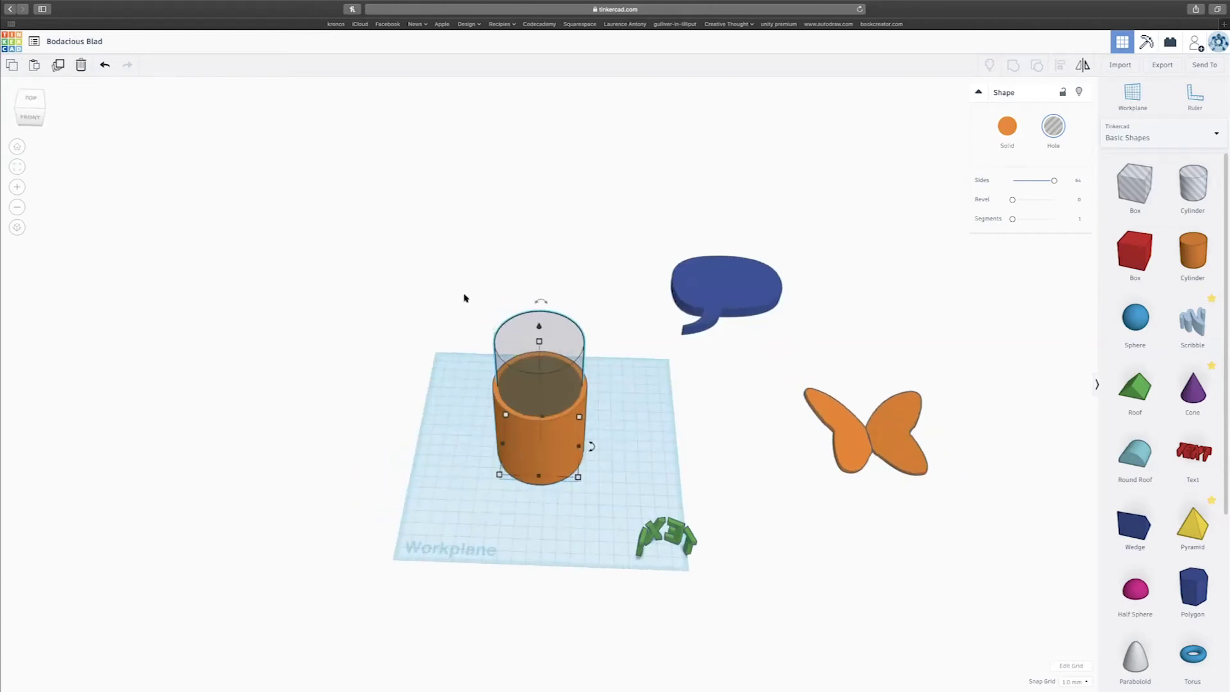
pyautogui.scroll(2, 437, 304)
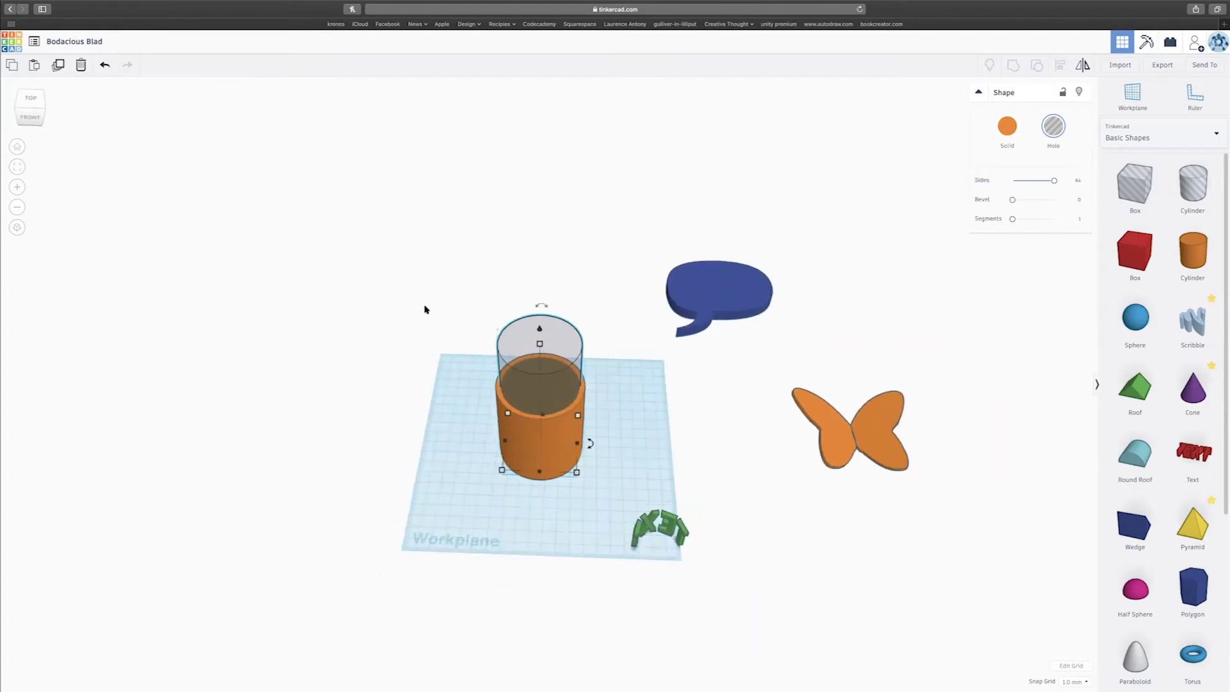
pyautogui.scroll(3, 425, 309)
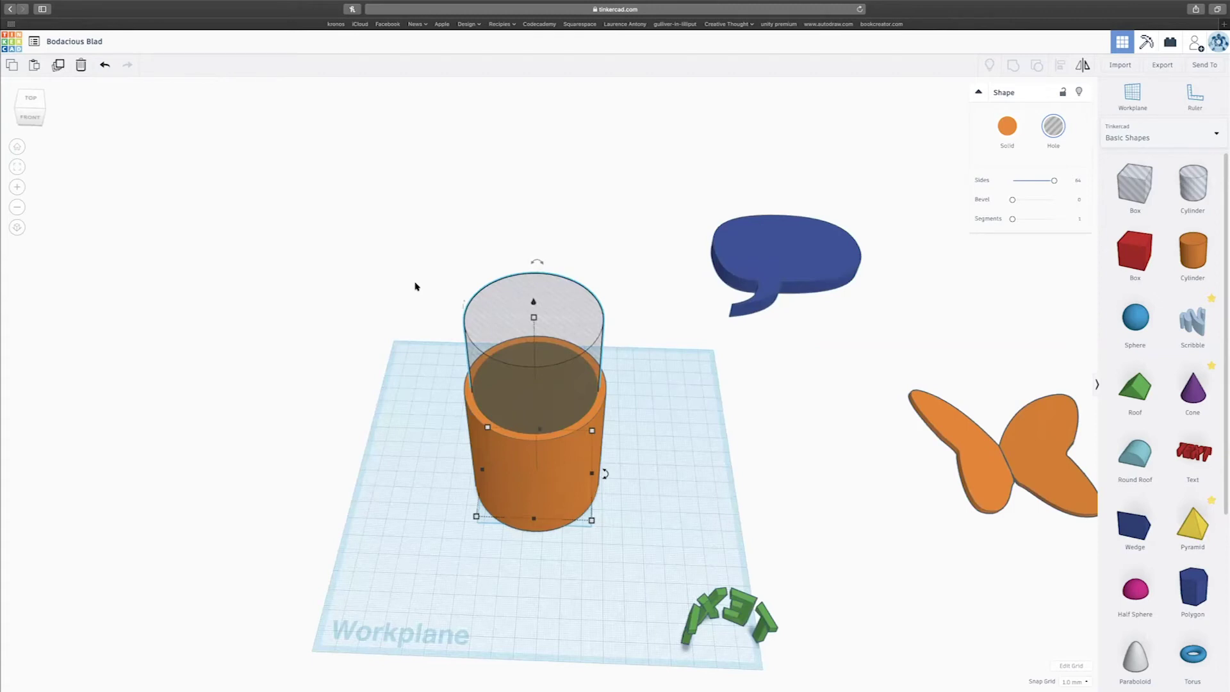
pyautogui.moveTo(416, 285); pyautogui.dragTo(636, 540)
pyautogui.moveTo(637, 540); pyautogui.dragTo(637, 542)
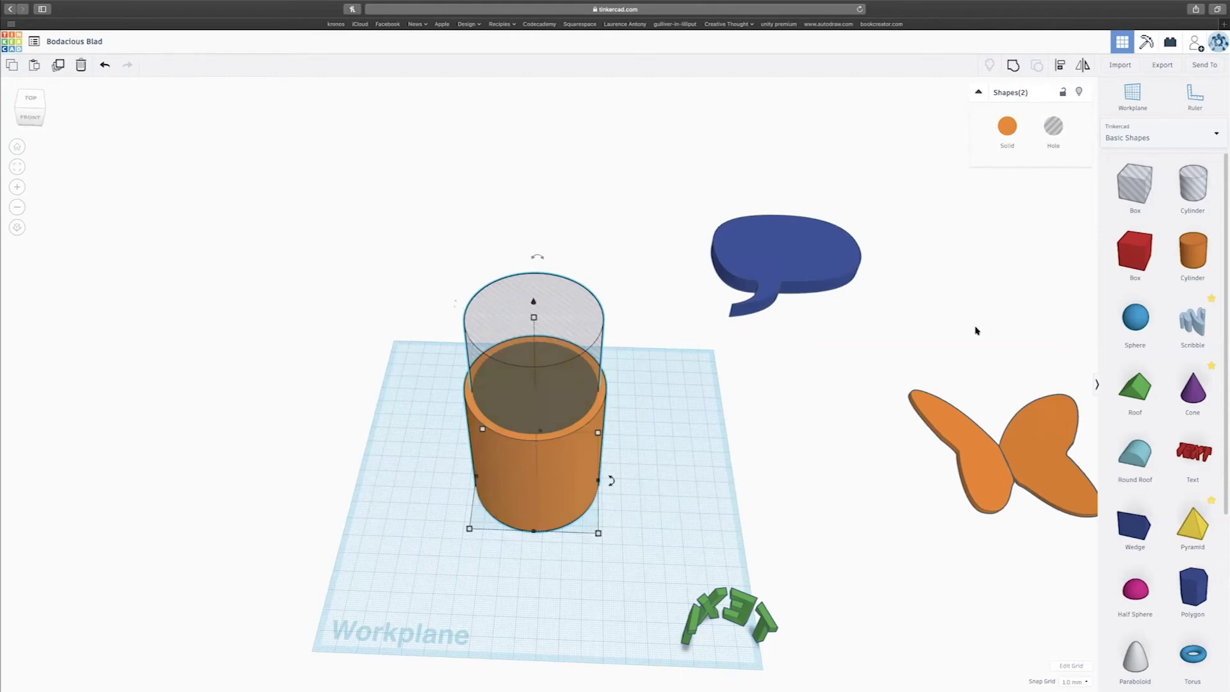
pyautogui.click(1015, 66)
# Place a Torus on the workplane beside the hollow cup and move it 33 mm sideways and 36 mm back
pyautogui.moveTo(722, 385); pyautogui.dragTo(502, 414, button='right')
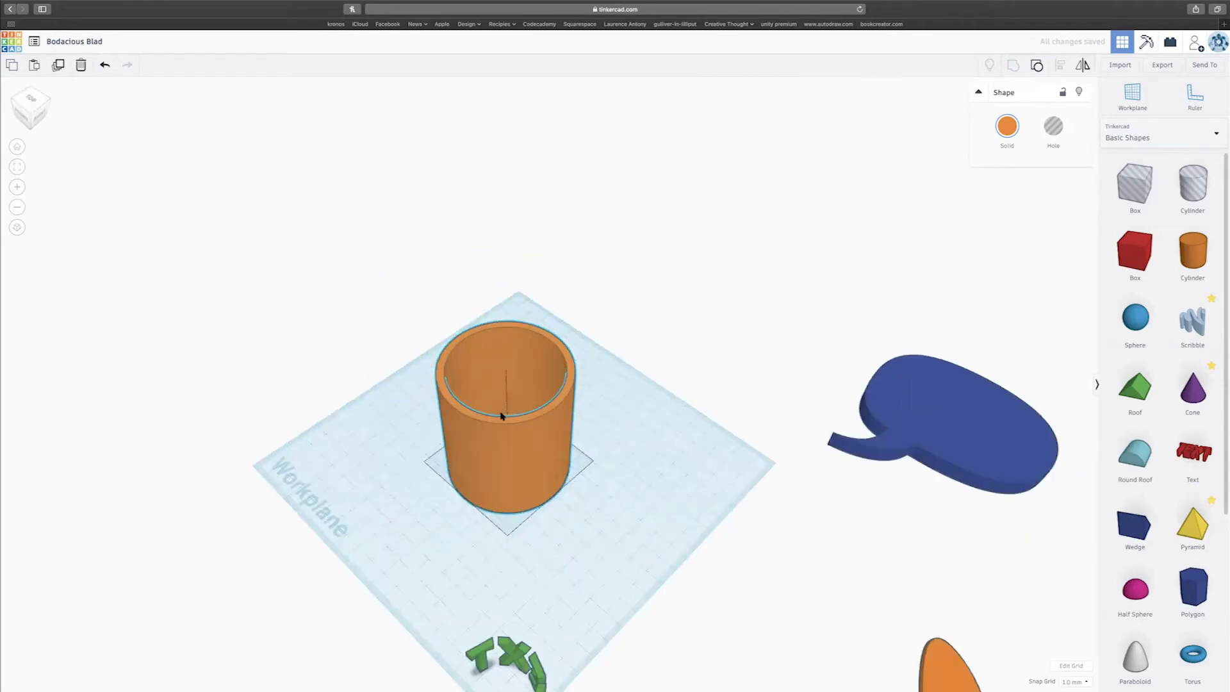
pyautogui.moveTo(671, 357); pyautogui.dragTo(752, 437, button='right')
pyautogui.moveTo(755, 354); pyautogui.dragTo(732, 278, button='right')
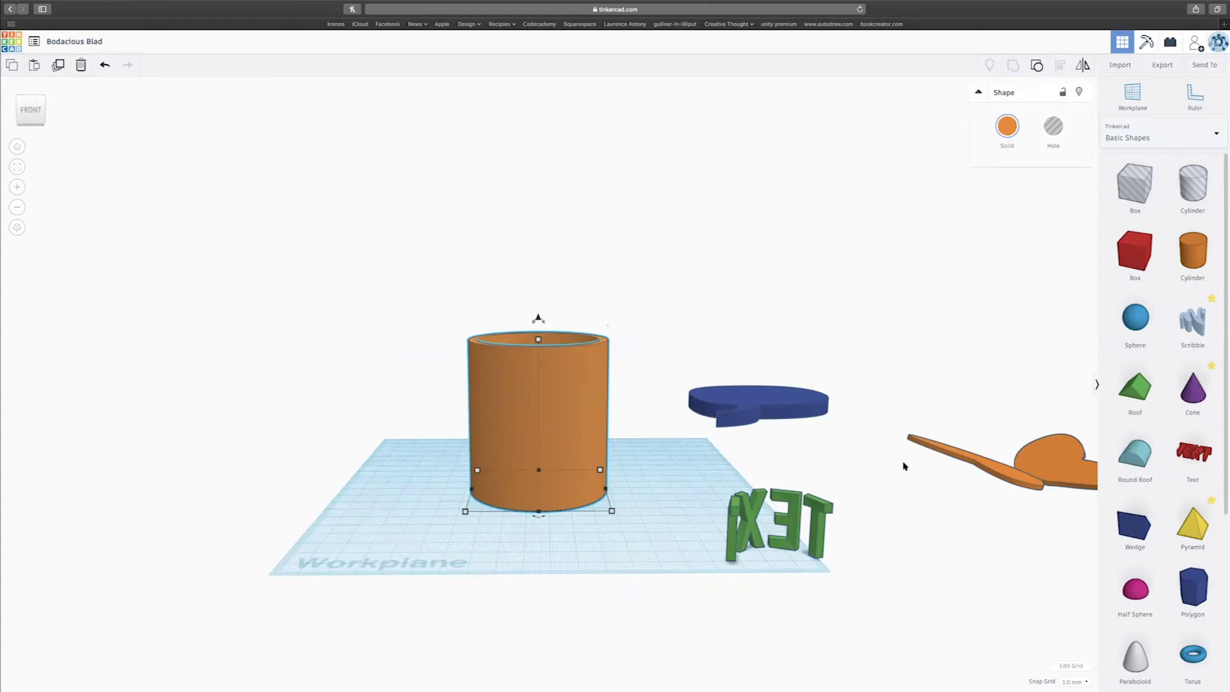
pyautogui.scroll(-3, 1220, 467)
pyautogui.scroll(-3, 1220, 468)
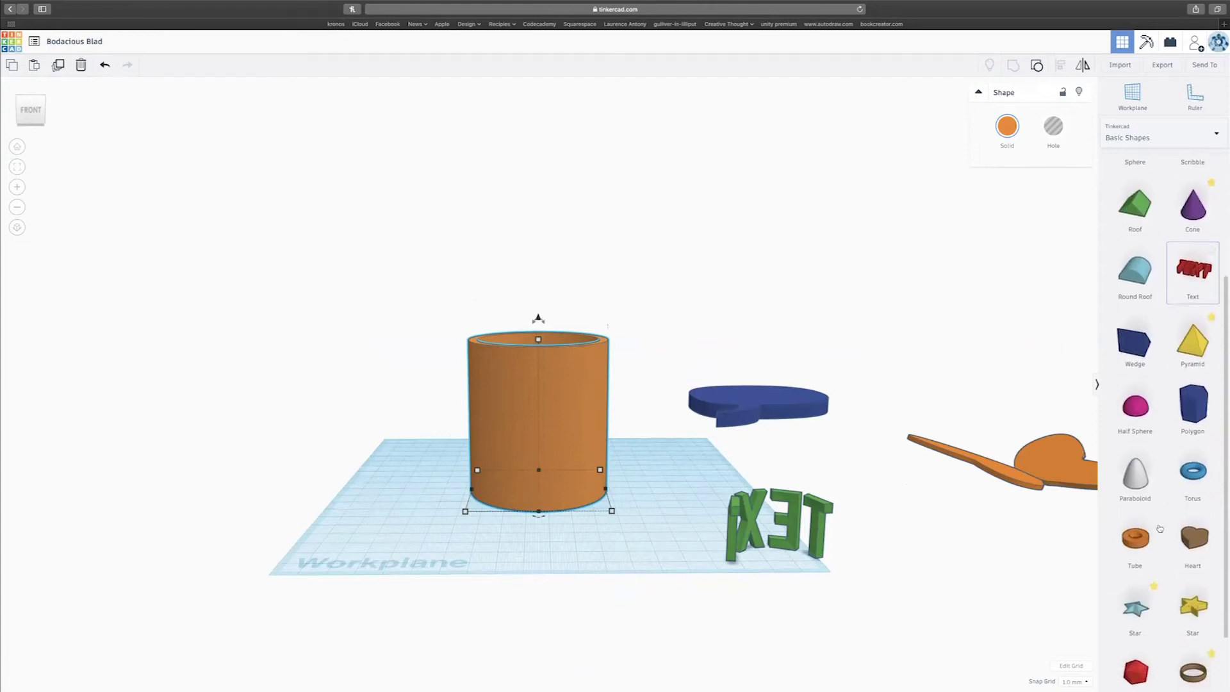
pyautogui.moveTo(1200, 479); pyautogui.dragTo(630, 531)
pyautogui.moveTo(631, 532); pyautogui.dragTo(627, 543, button='right')
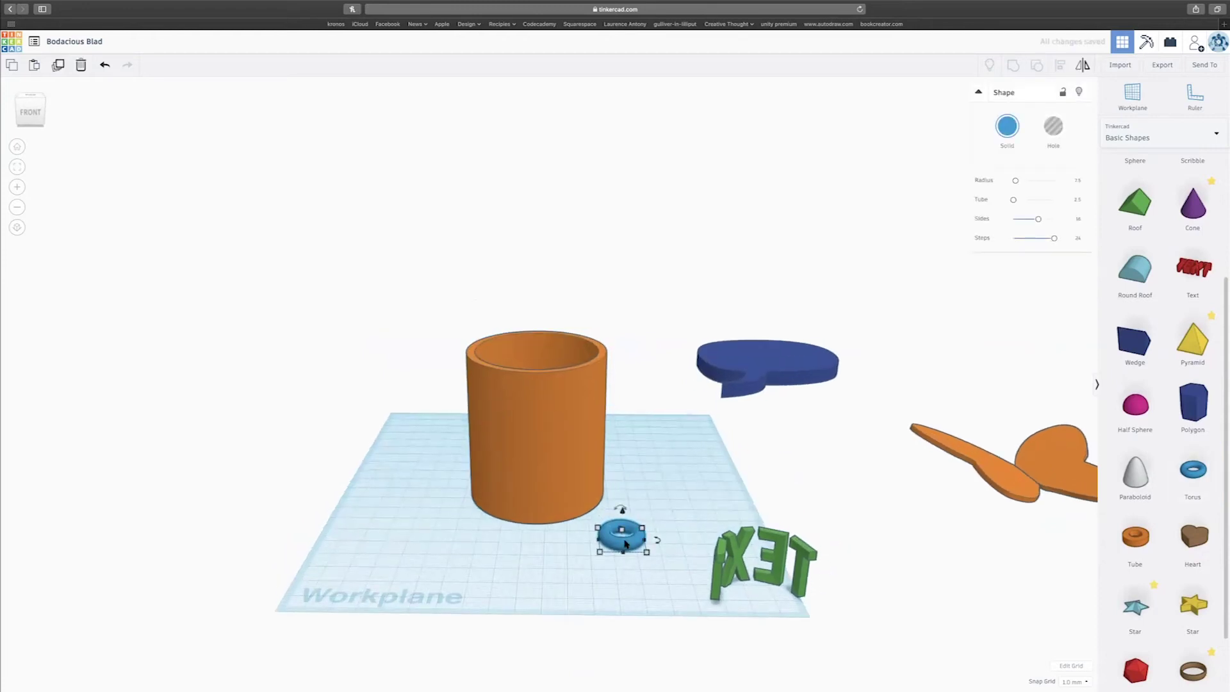
pyautogui.moveTo(627, 544); pyautogui.dragTo(601, 537, button='right')
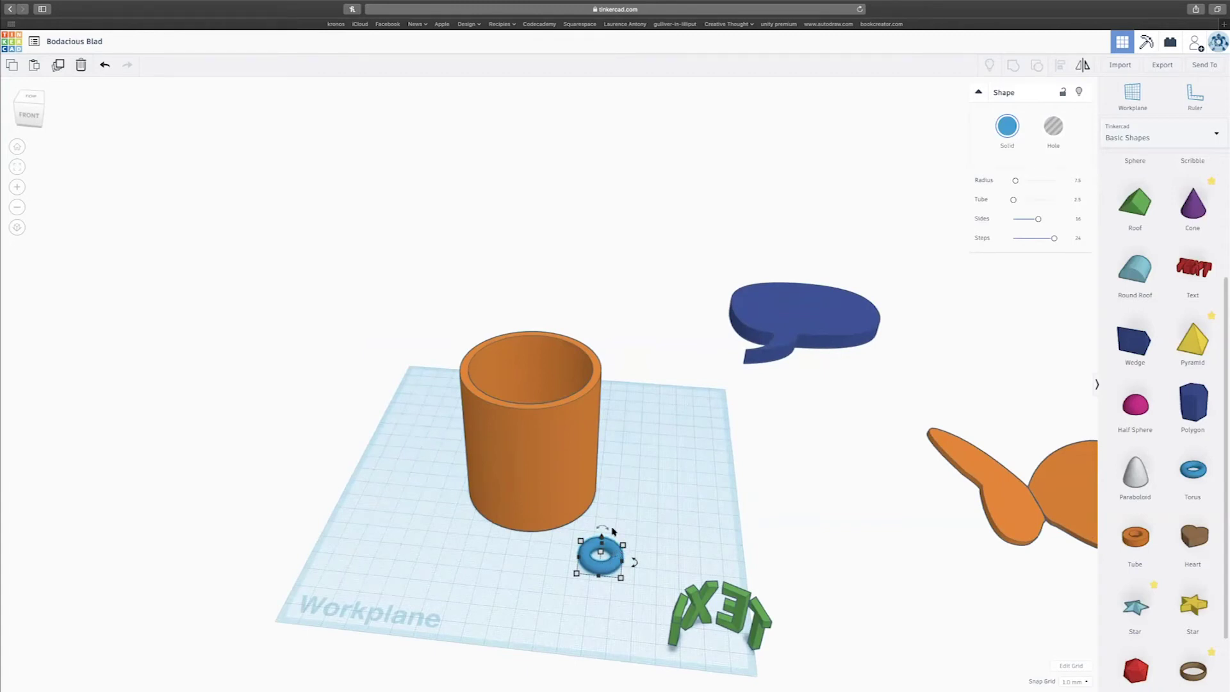
pyautogui.moveTo(625, 562); pyautogui.dragTo(683, 466)
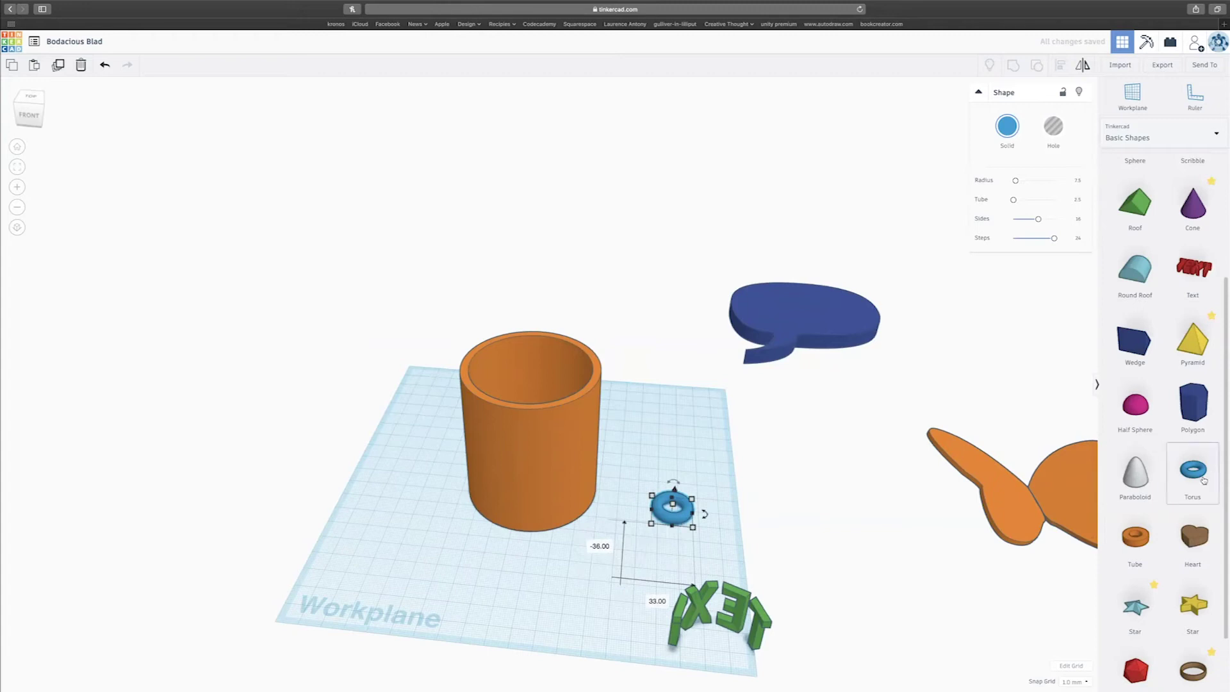
# Place a Tube near the torus and delete it again
pyautogui.moveTo(1135, 537); pyautogui.dragTo(675, 479)
pyautogui.press('Delete')
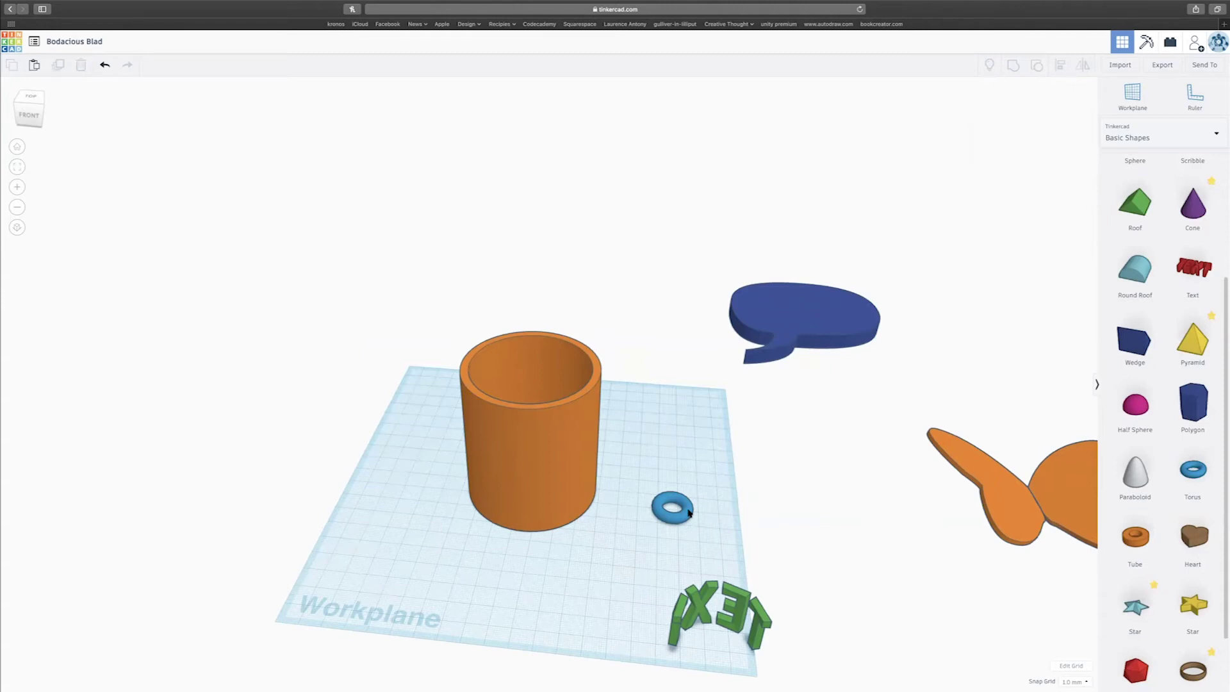
# Move the torus about 15 mm closer to the cup and set its Sides and Steps to the maximum
pyautogui.moveTo(689, 513); pyautogui.dragTo(656, 513)
pyautogui.scroll(3, 656, 512)
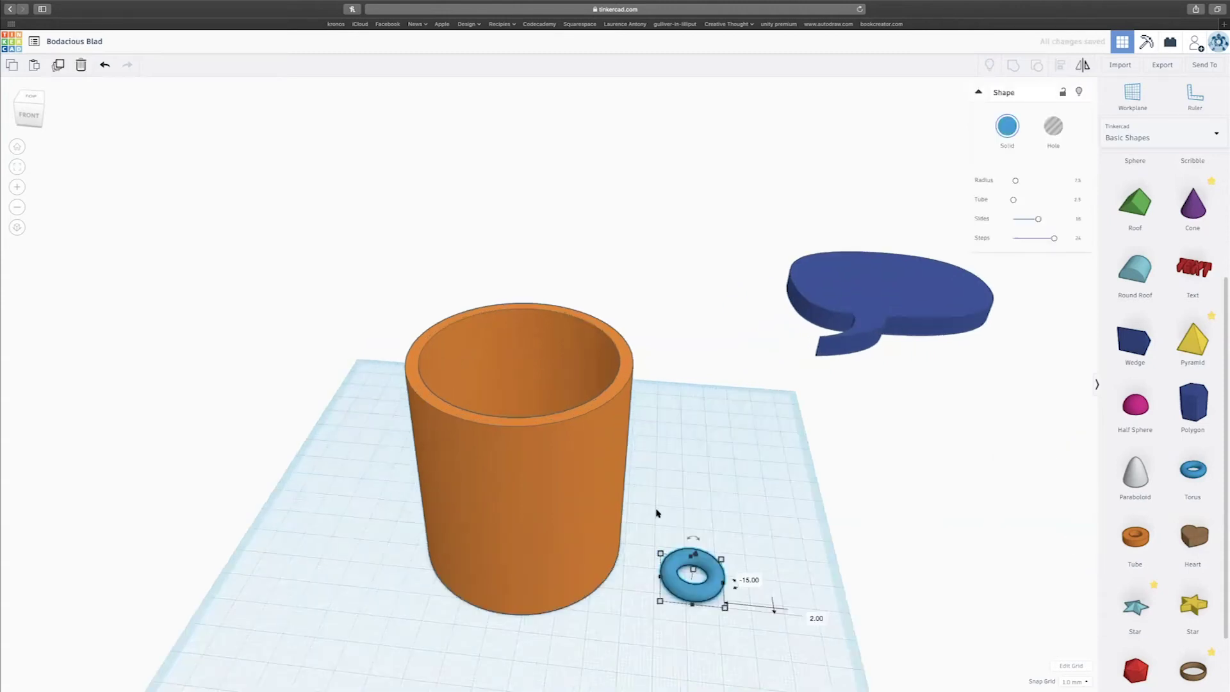
pyautogui.scroll(2, 656, 513)
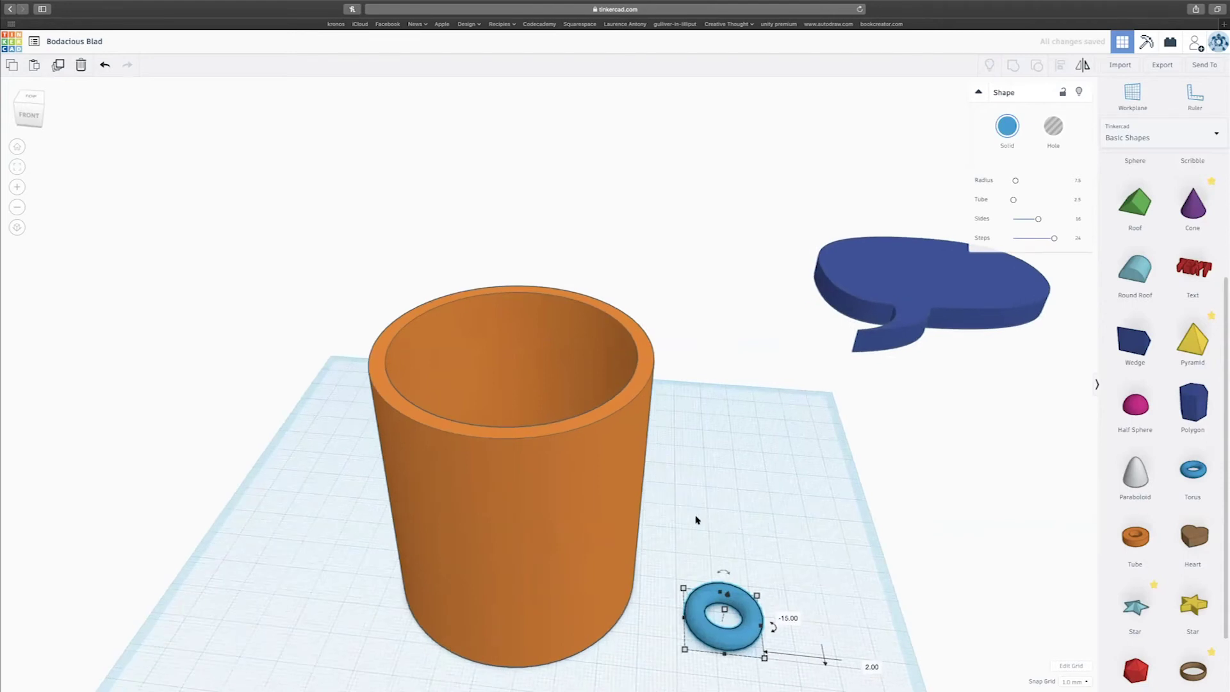
pyautogui.moveTo(532, 423); pyautogui.dragTo(447, 412, button='right')
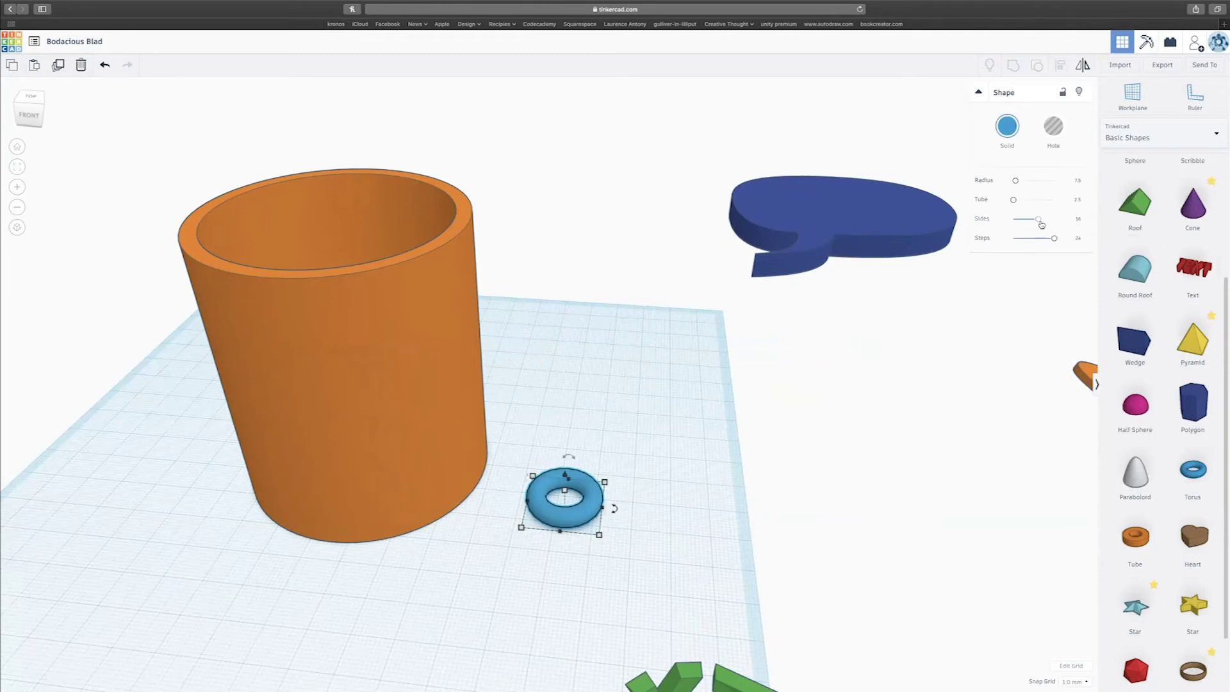
pyautogui.moveTo(1041, 224); pyautogui.dragTo(1054, 219)
pyautogui.moveTo(1056, 242); pyautogui.dragTo(1055, 240)
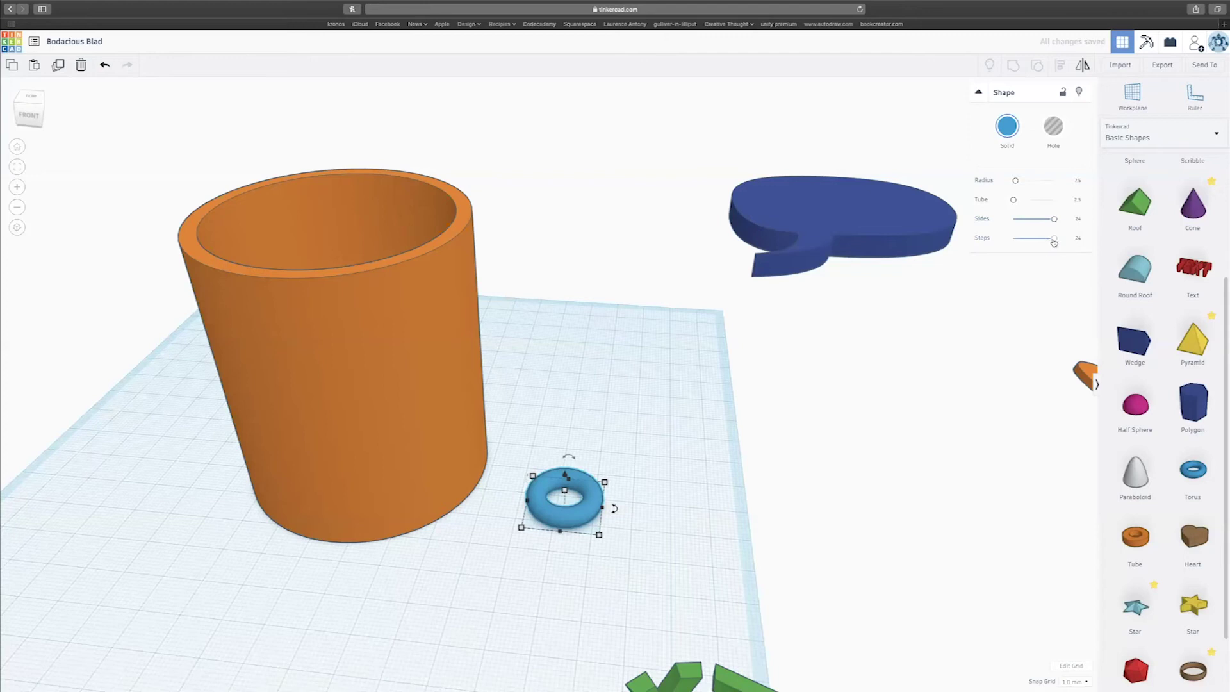